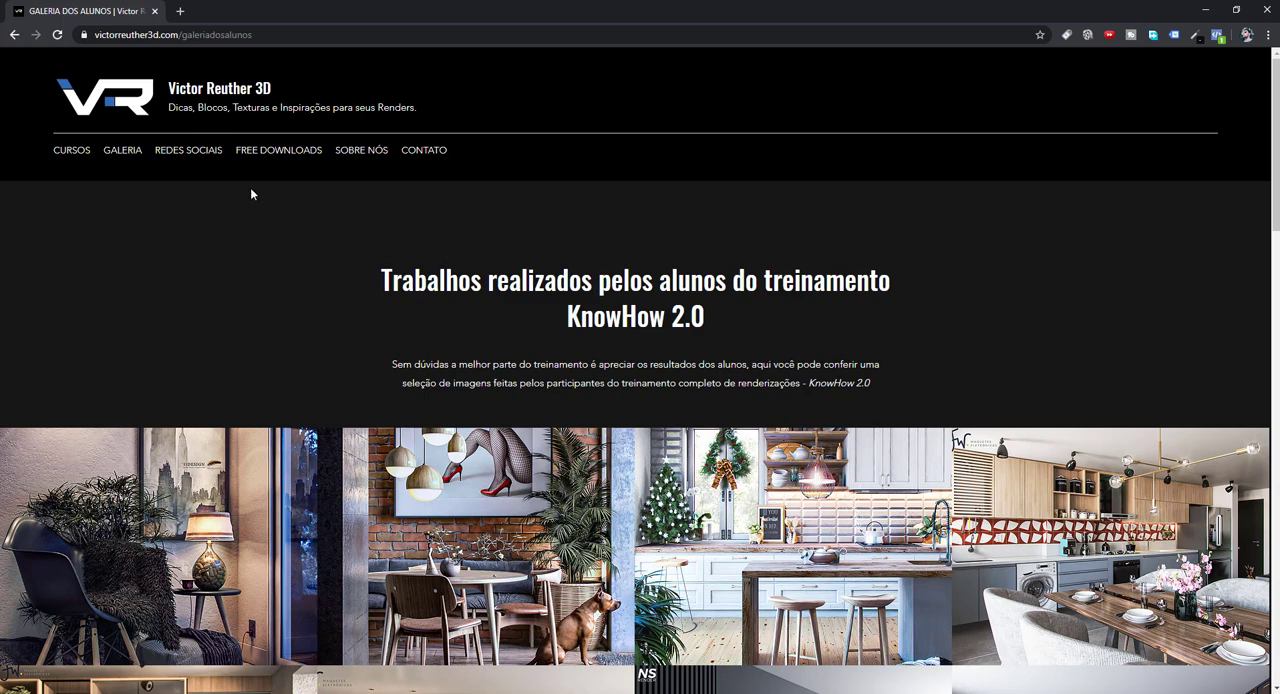
Browse the gallery of student interior renders from the KnowHow 2.0 training.
mouse_move(121, 157)
scroll(324, 300, "down", 2)
scroll(329, 297, "up", 2)
scroll(528, 328, "down", 3)
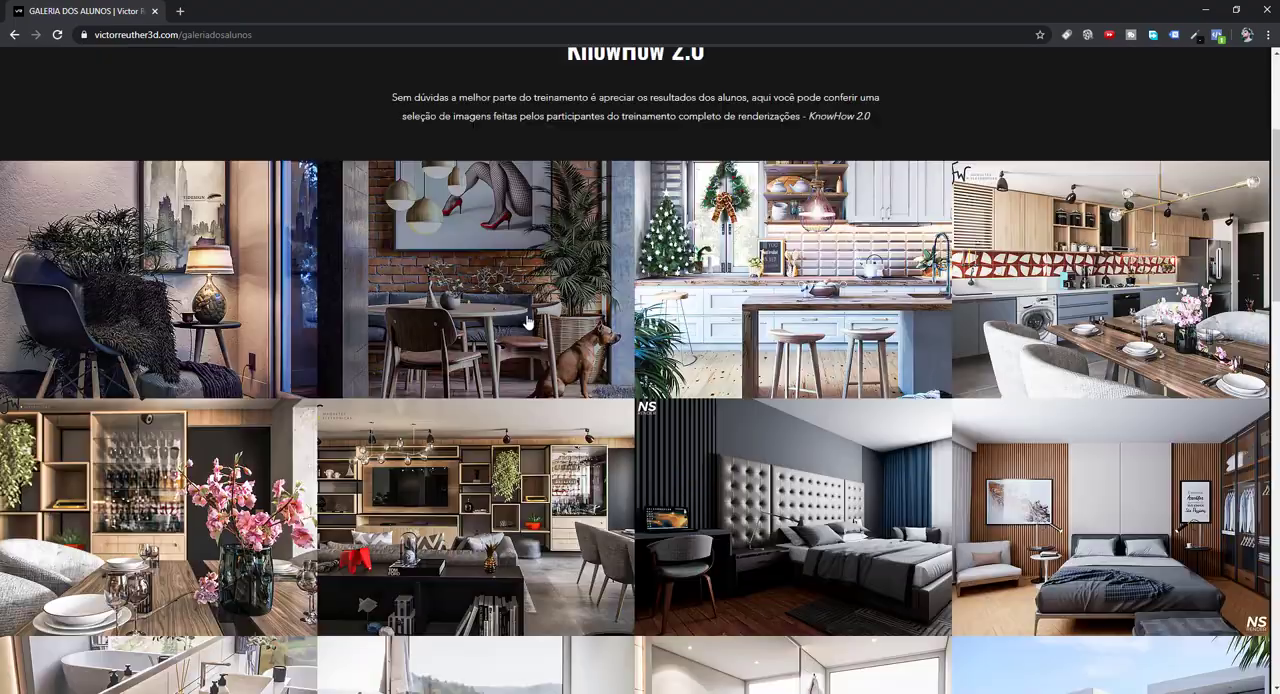
scroll(537, 354, "down", 8)
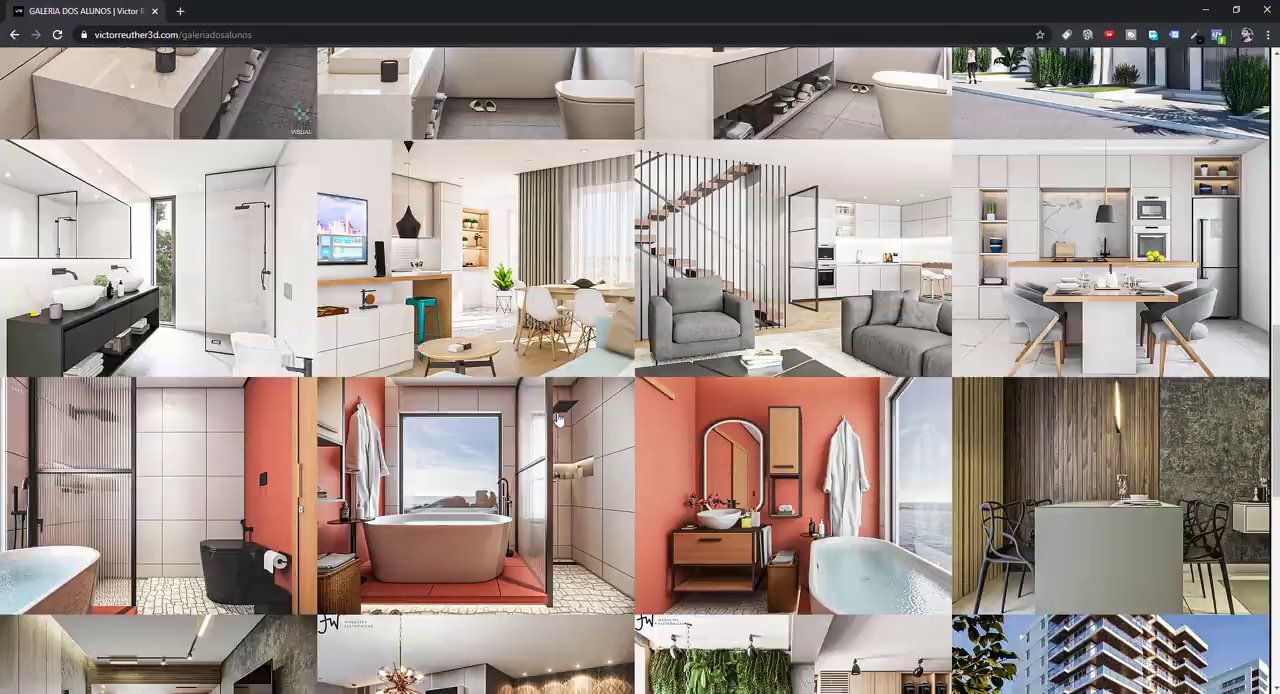
scroll(558, 421, "up", 8)
scroll(556, 421, "up", 4)
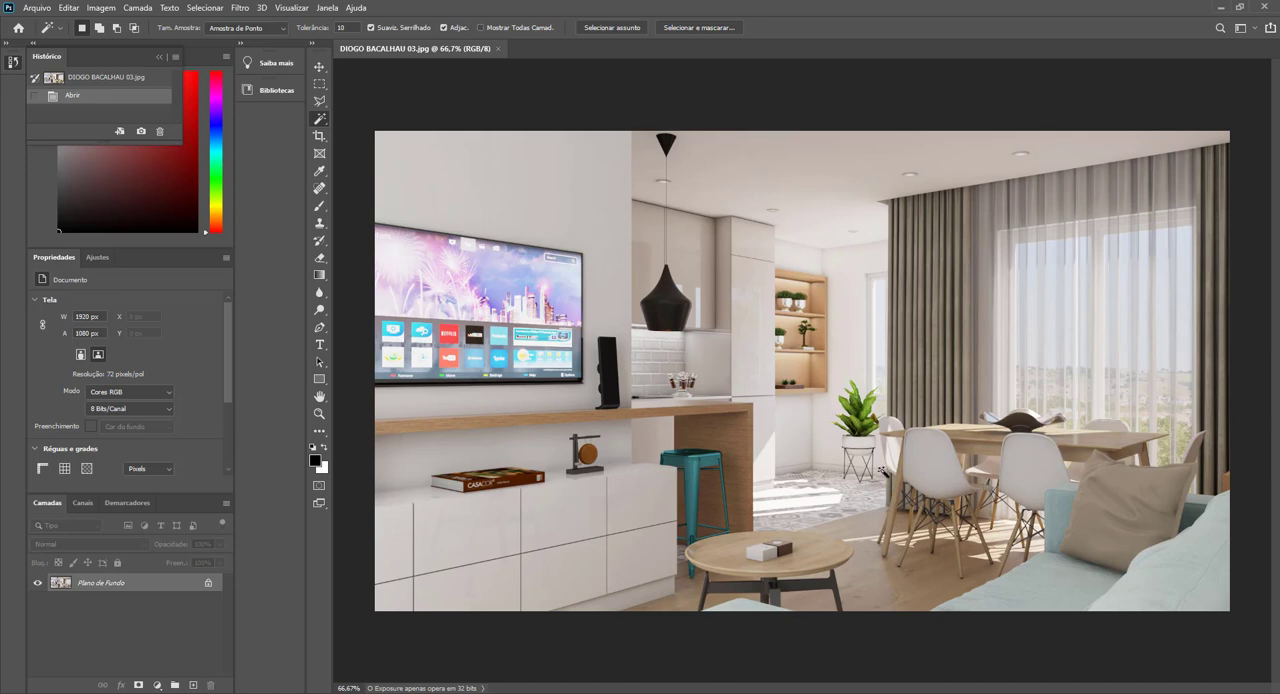
Duplicate the background layer and neutralise the copy's white balance in the Camera Raw filter by sampling the ceiling.
key("ctrl+j")
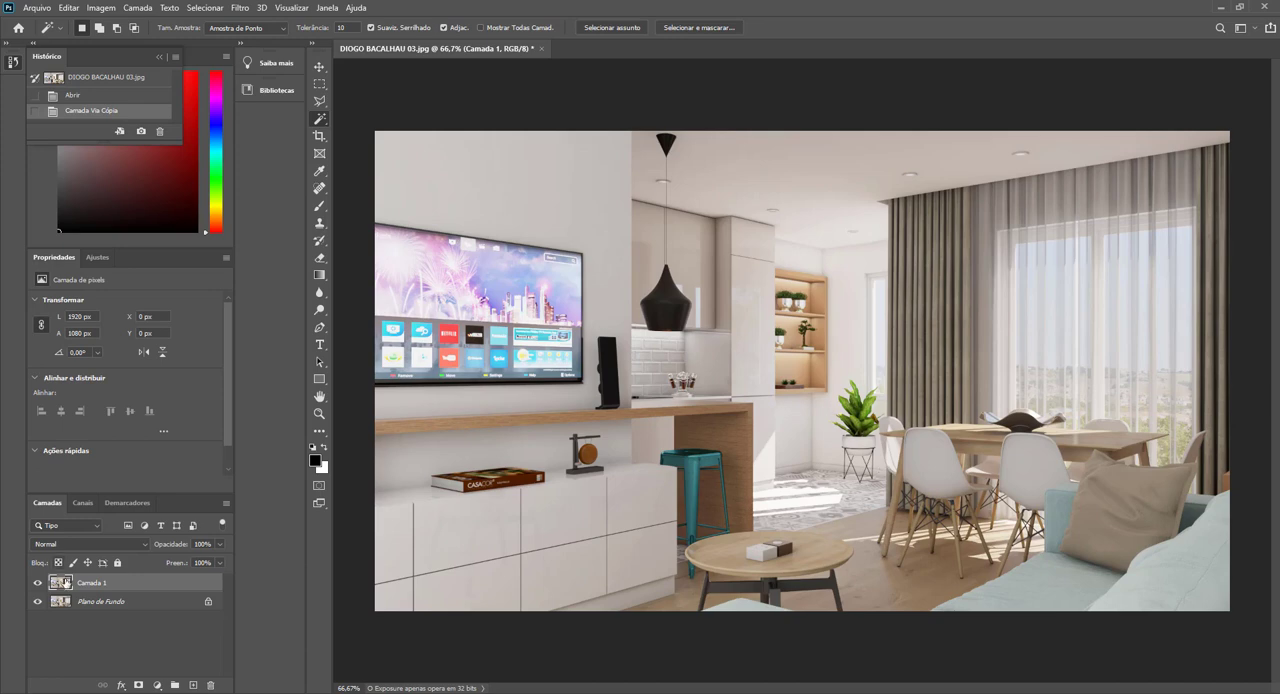
left_click(239, 8)
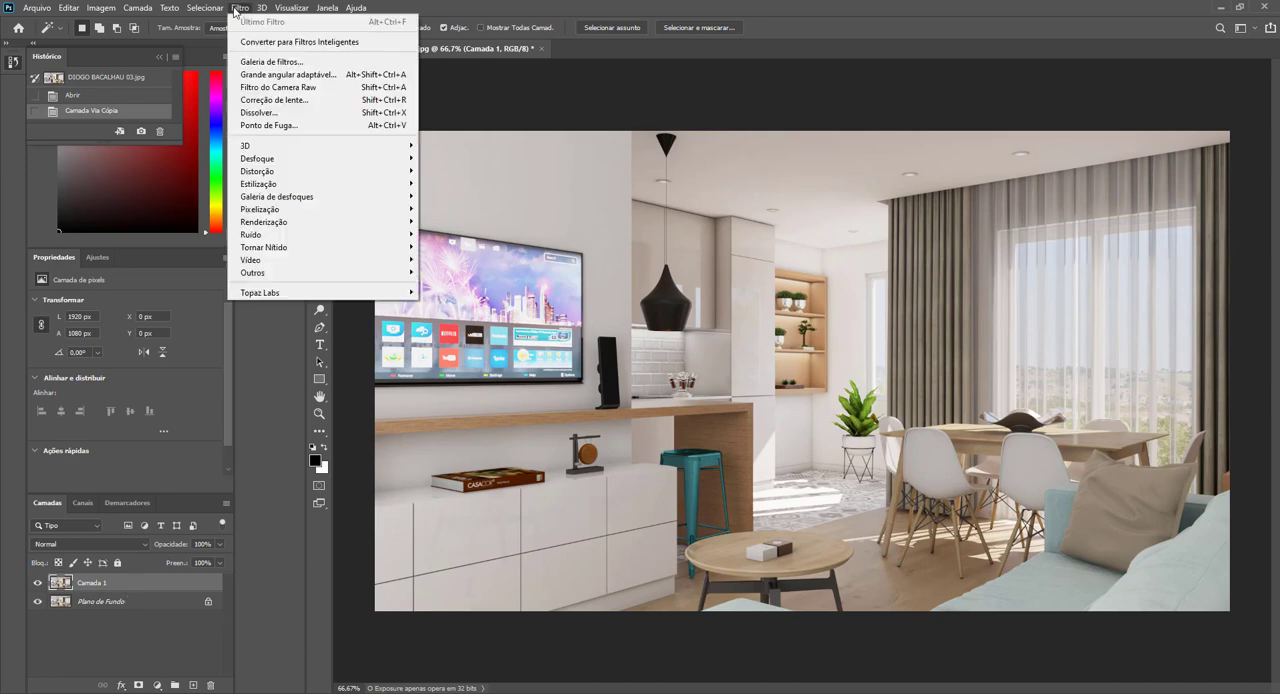
left_click(306, 88)
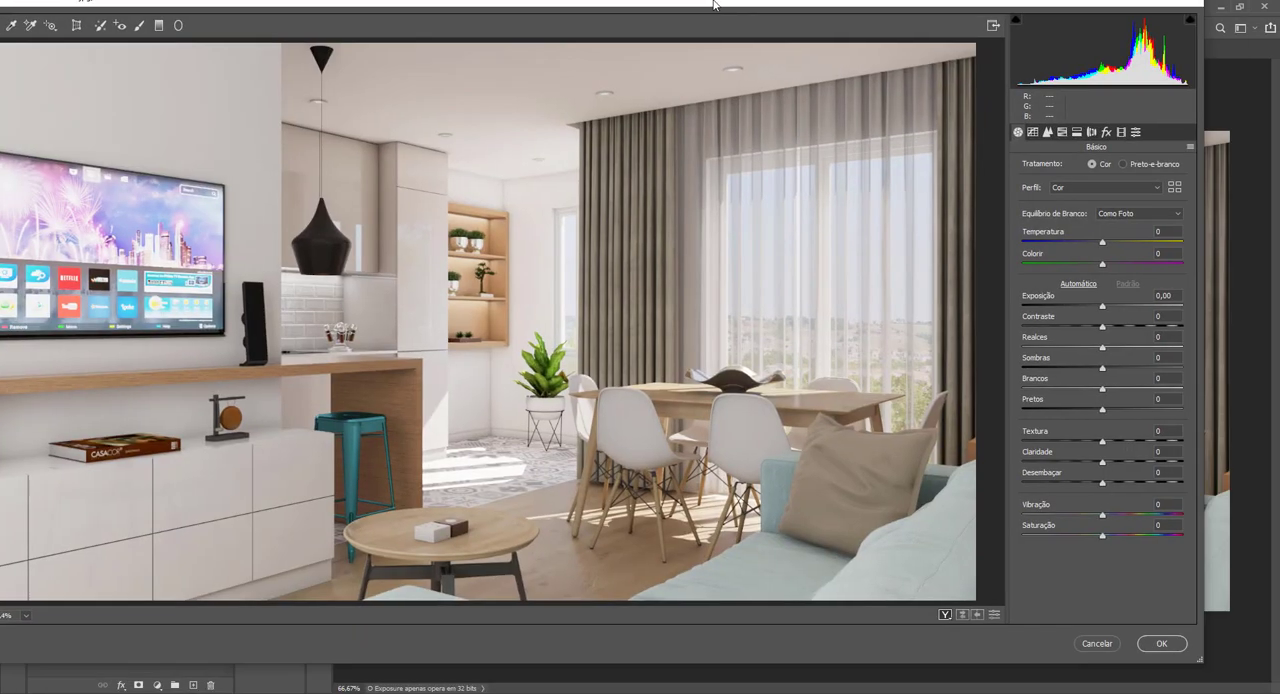
left_click_drag(713, 3, 783, 23)
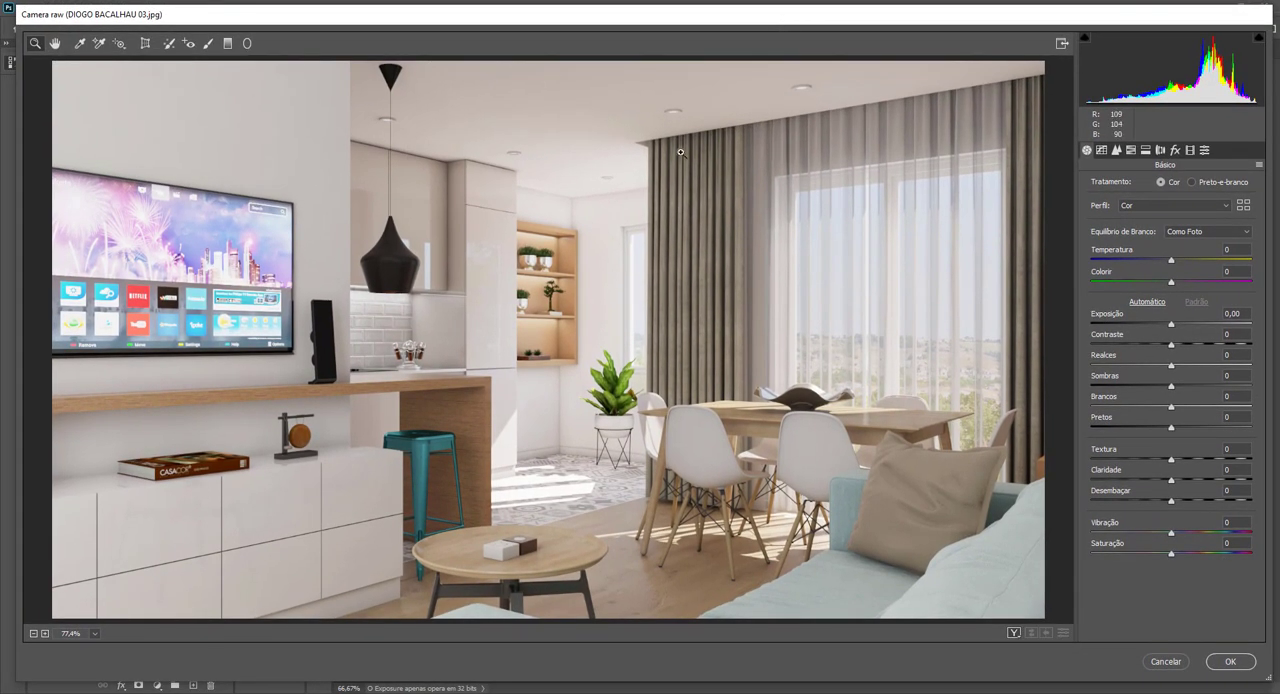
left_click(80, 46)
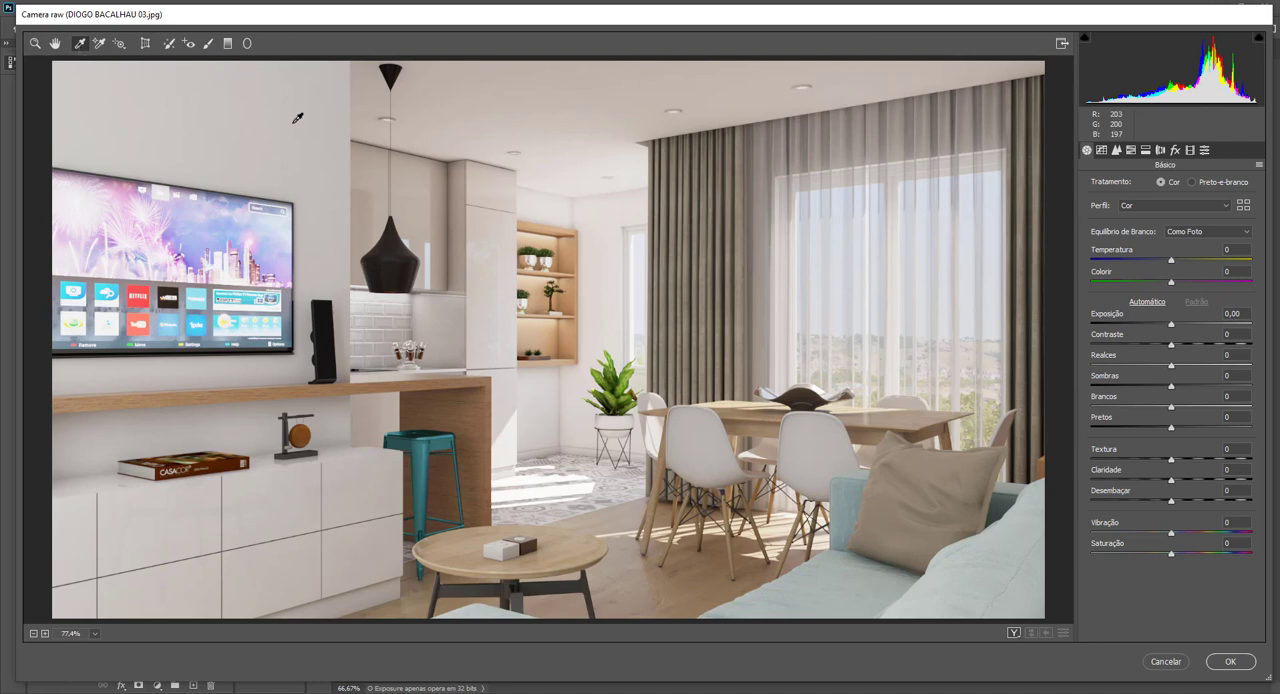
left_click(561, 79)
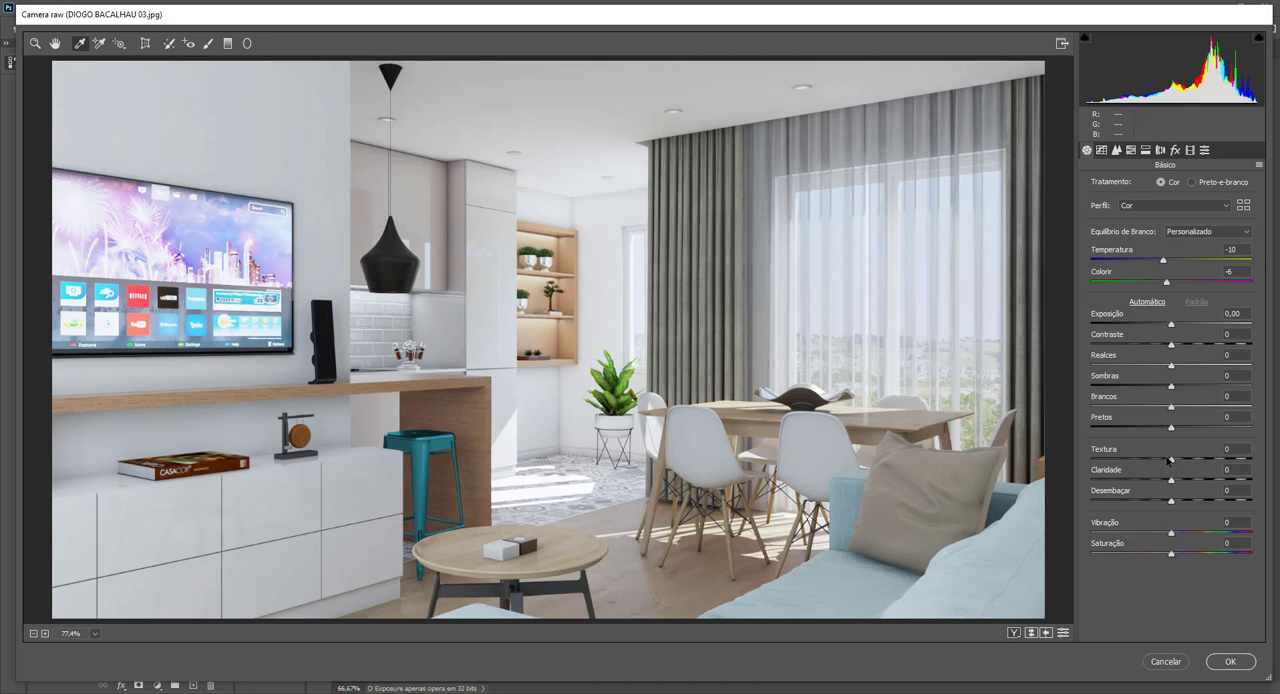
Set Texture to +33, Clarity to +14, Dehaze to +16, Shadows to +8, Exposure to +0.40, Contrast to +10 and Highlights to -5.
left_click_drag(1172, 461, 1182, 503)
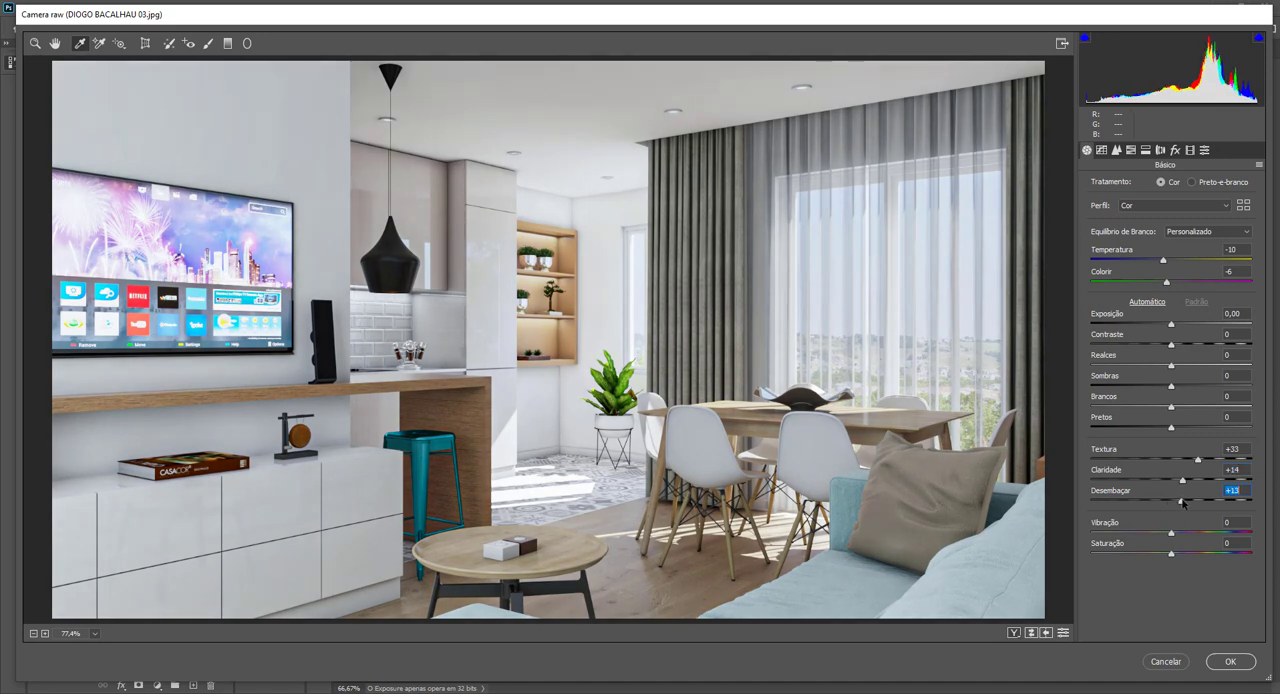
left_click_drag(1182, 503, 1185, 503)
left_click_drag(1171, 386, 1177, 388)
left_click_drag(1171, 325, 1167, 368)
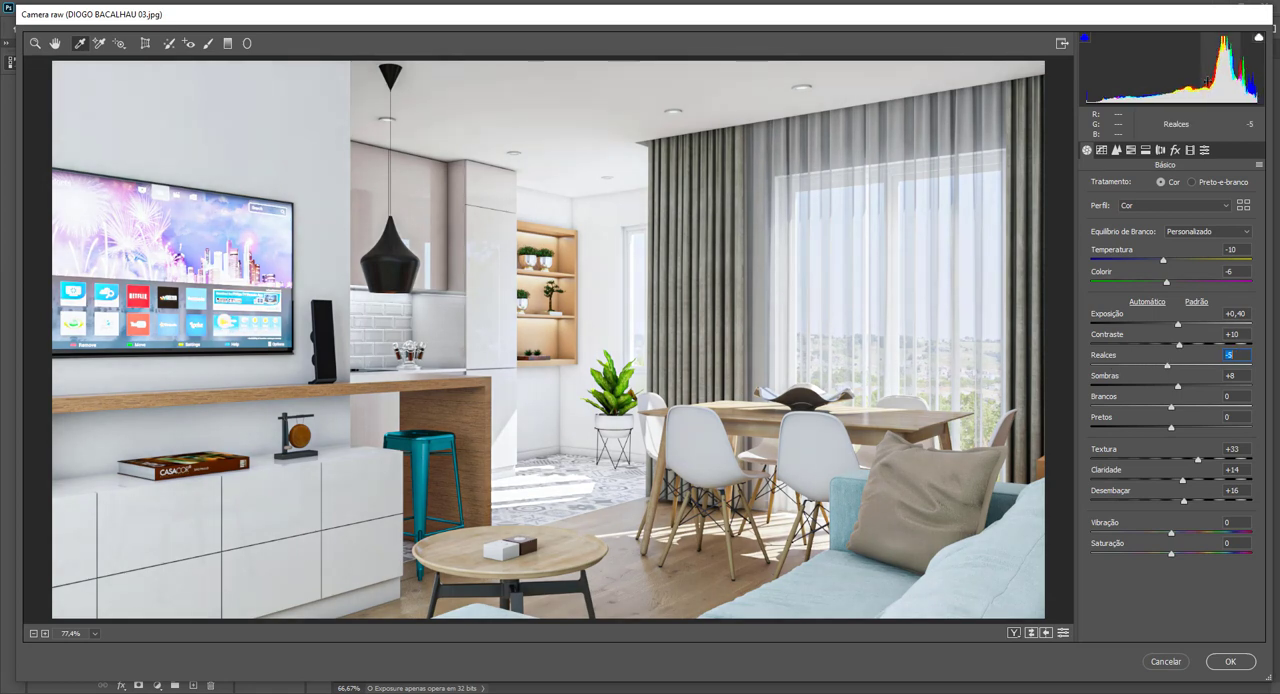
Turn on the highlight clipping warning and set Highlights to -100, Whites to +7 and Blacks to -11.
left_click(1258, 38)
left_click_drag(1165, 366, 1091, 375)
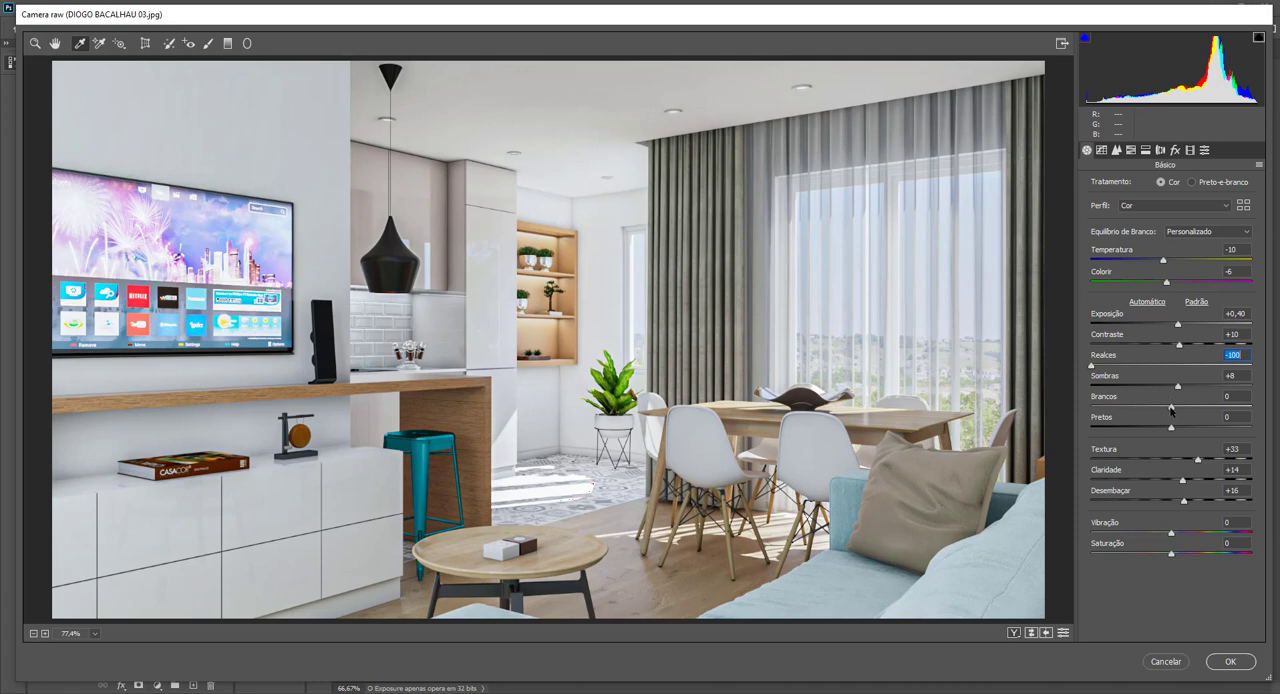
mouse_move(1172, 407)
left_mouse_down()
mouse_move(1185, 410)
mouse_move(1163, 429)
left_mouse_up()
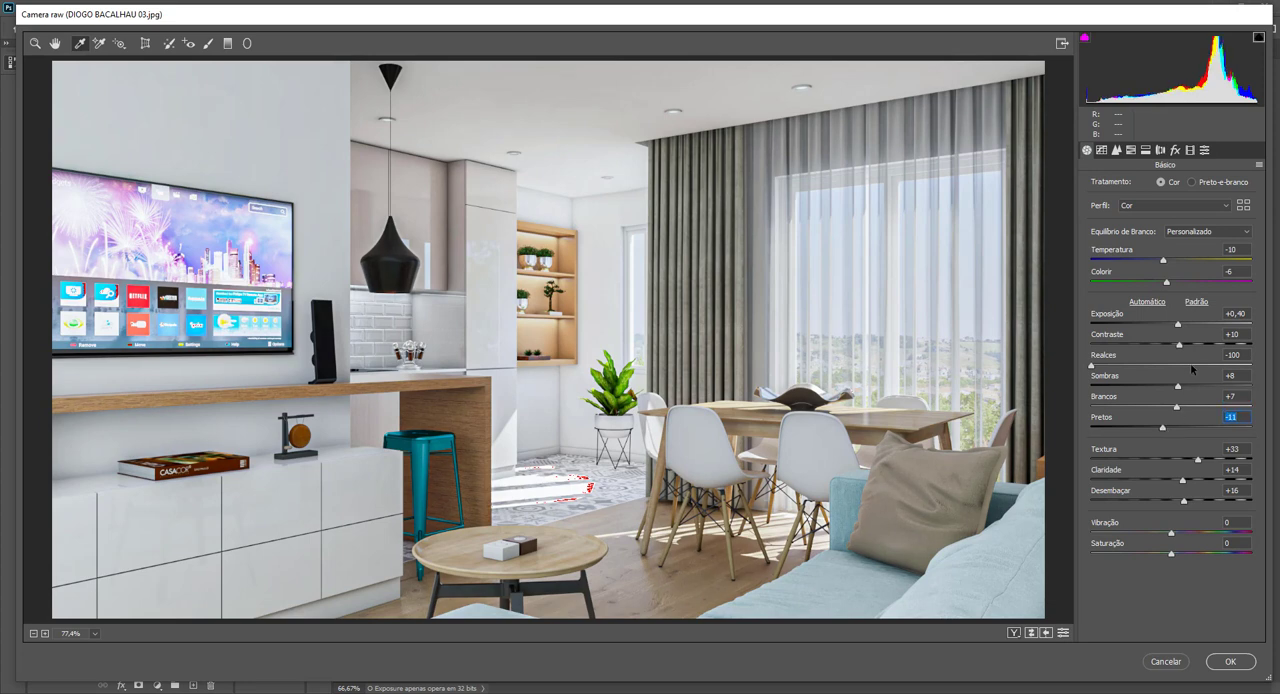
Warm the white balance to a Temperature of -7, fine-tune the exposure and apply the Camera Raw filter.
left_click(1162, 262)
left_click_drag(1162, 265, 1165, 266)
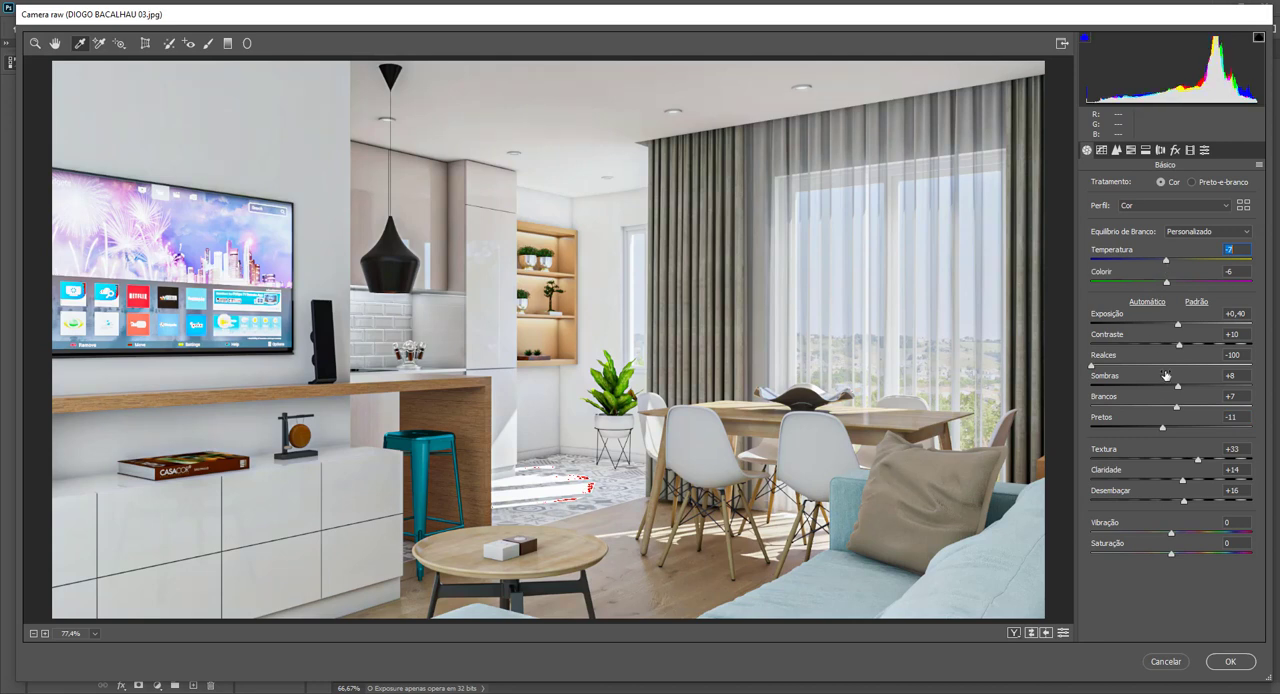
left_click_drag(1177, 326, 1178, 326)
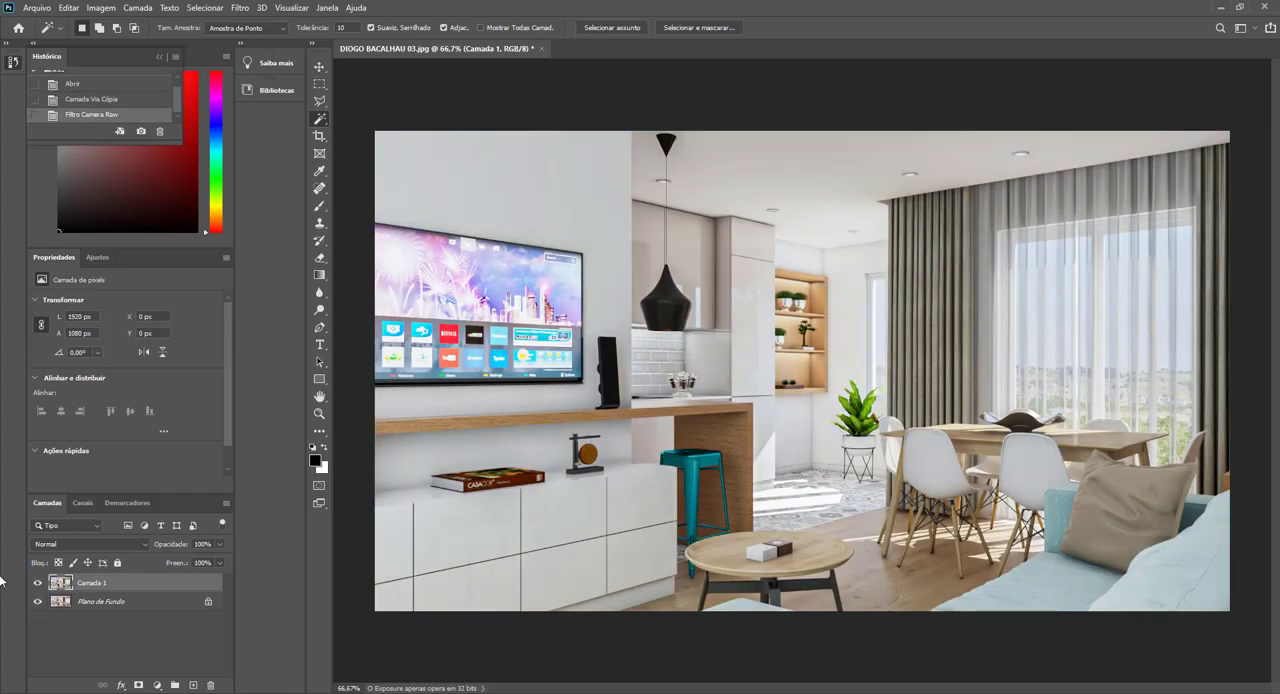
Toggle the filtered layer's visibility repeatedly to compare the TV and dining room render before and after the adjustments.
left_click(38, 584)
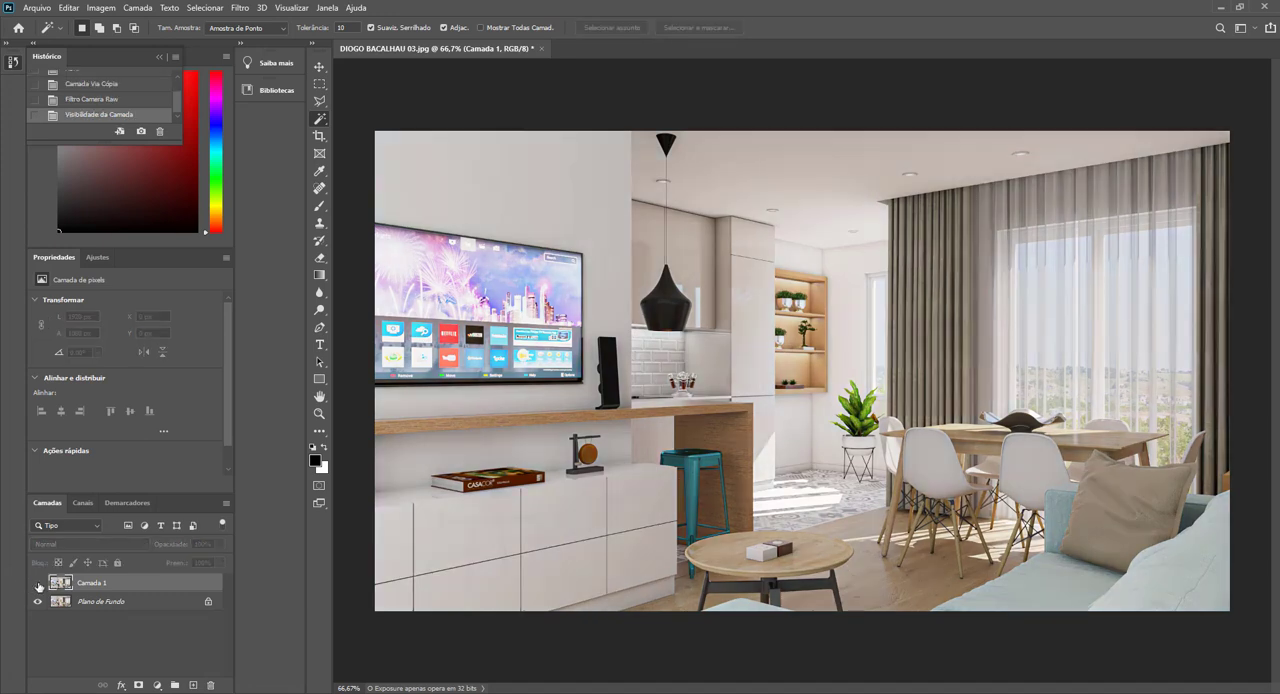
left_click(38, 584)
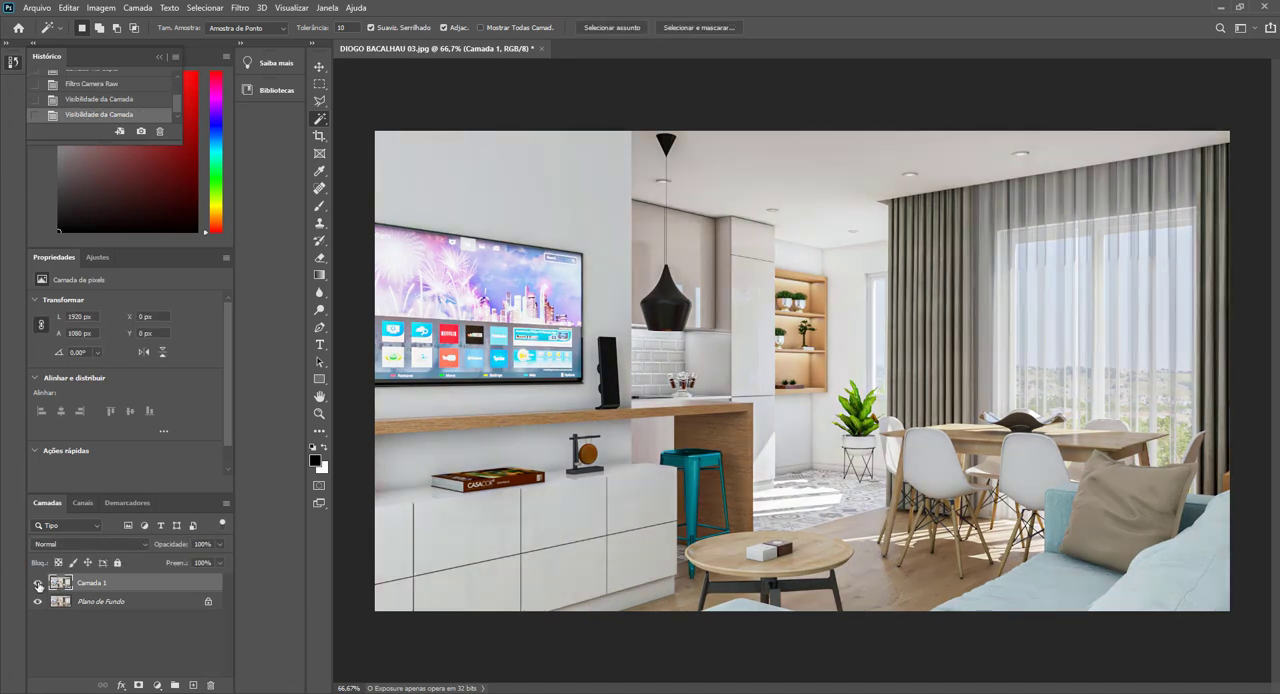
left_click(38, 584)
left_click(38, 584)
left_click(38, 584)
left_click(38, 584)
left_click(38, 584)
left_click(38, 584)
left_click(38, 584)
left_click(38, 584)
left_click(38, 584)
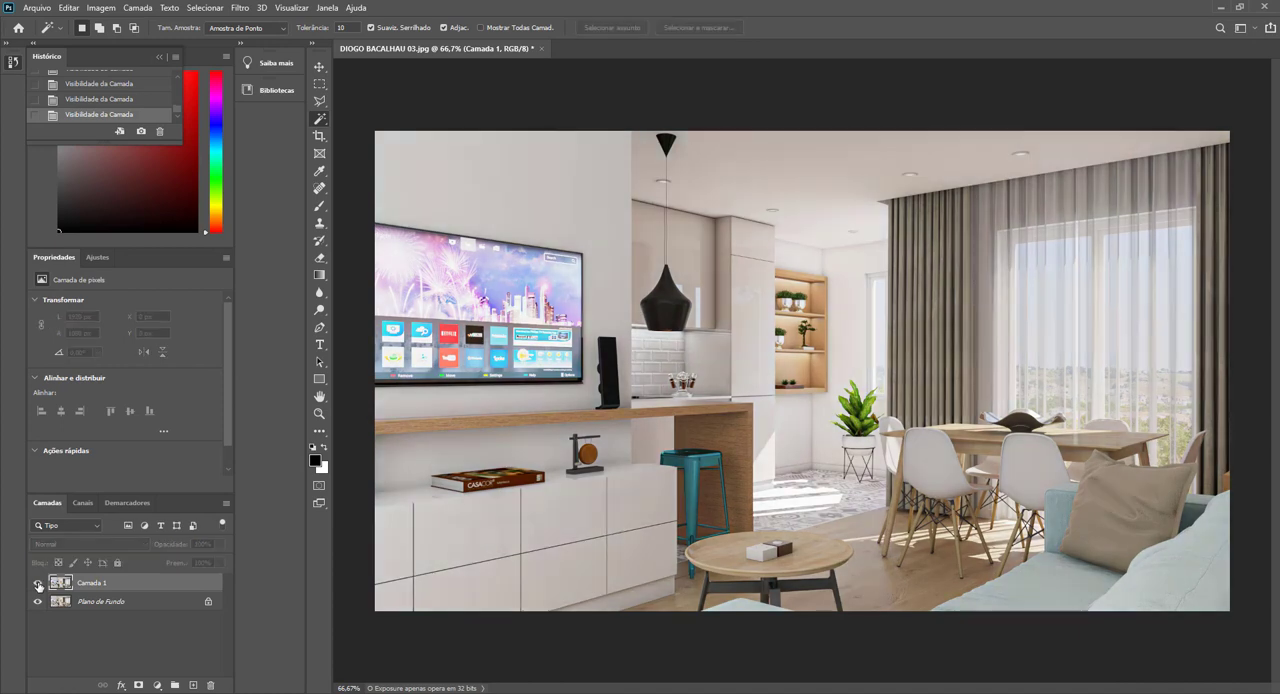
left_click(38, 584)
left_click(38, 584)
left_click(38, 584)
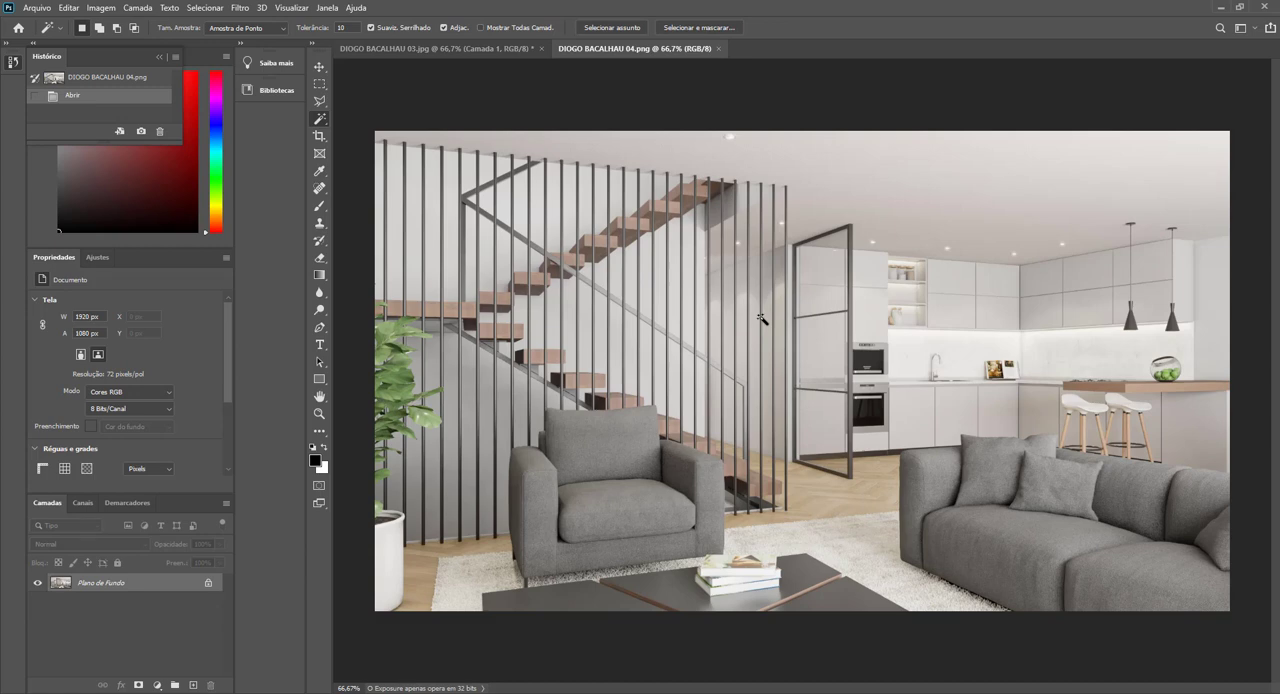
Duplicate the background layer of the staircase living room render and open the copy in the Camera Raw filter.
key("ctrl+j")
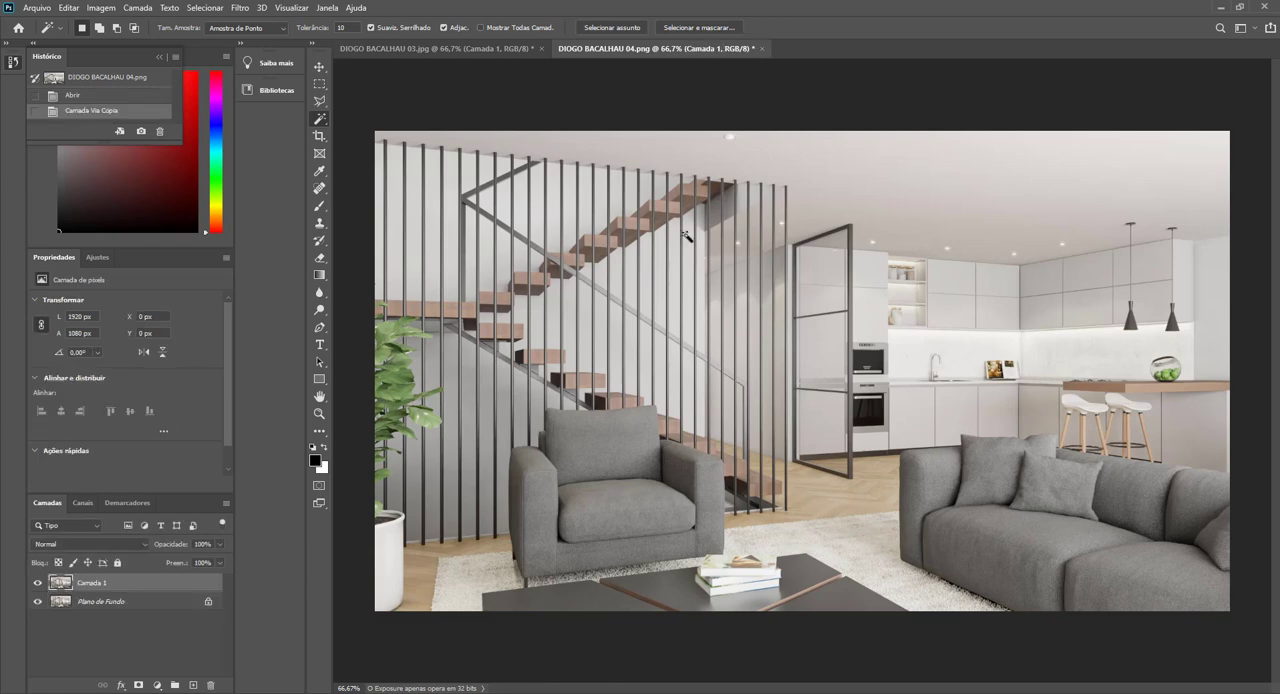
left_click(241, 8)
left_click(277, 88)
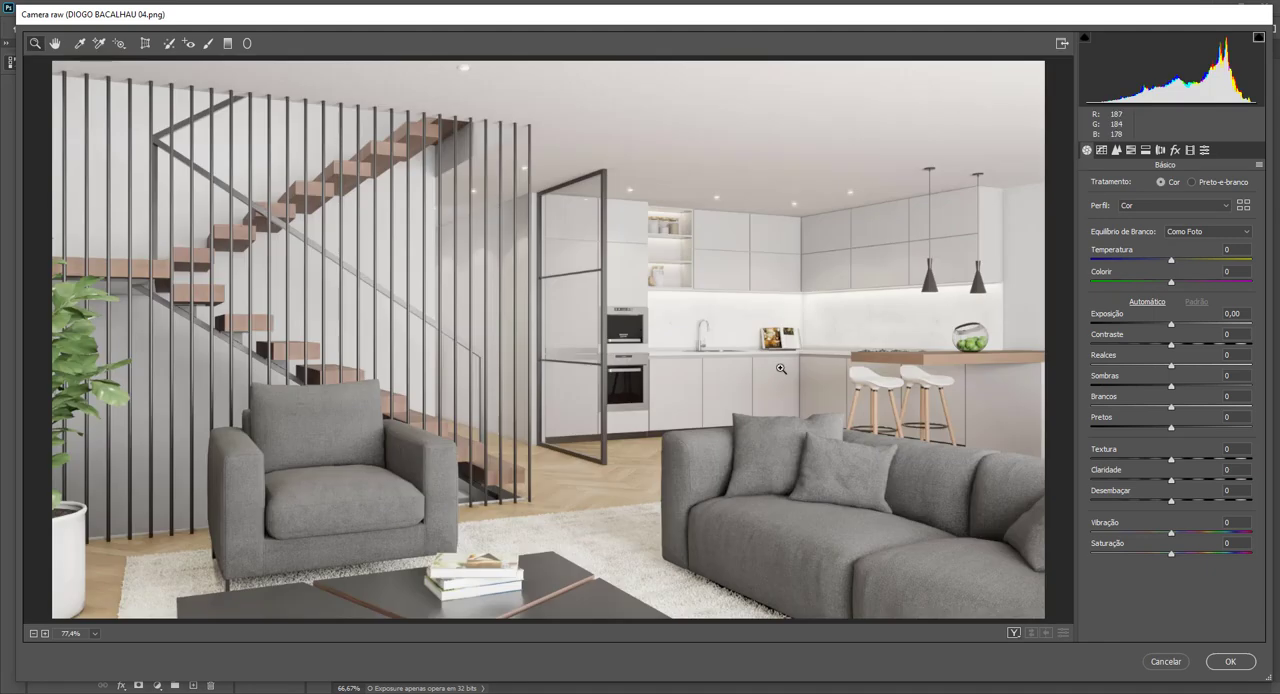
Set Texture to +23, Clarity to +20, Exposure to +0.65 and Highlights to -45, toggling the highlight clipping warning to check the ceiling lights.
left_click_drag(1174, 460, 1187, 483)
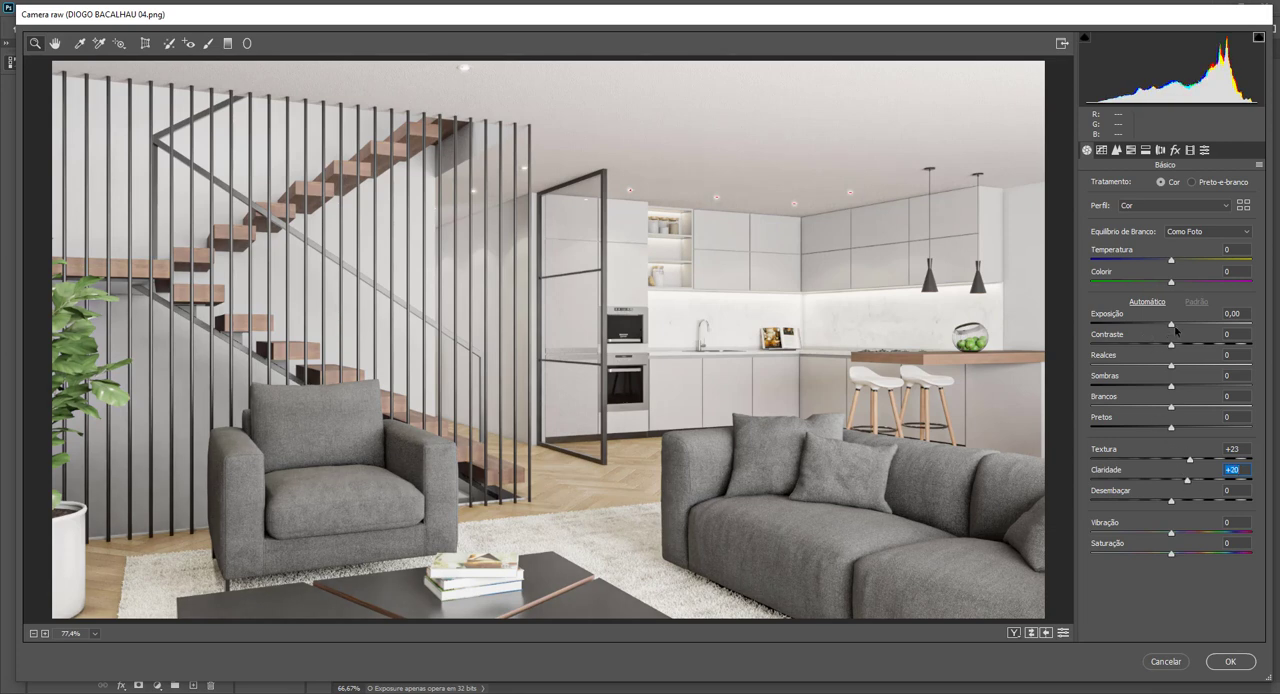
left_click_drag(1173, 324, 1176, 324)
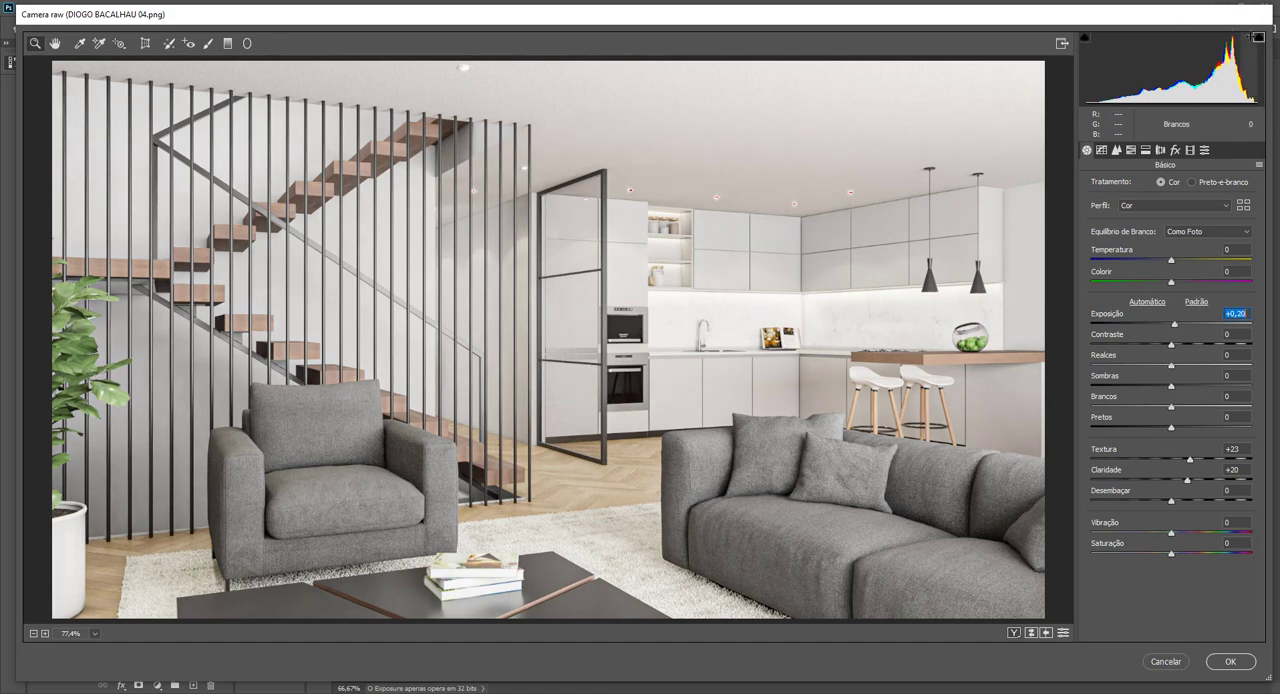
left_click(1259, 40)
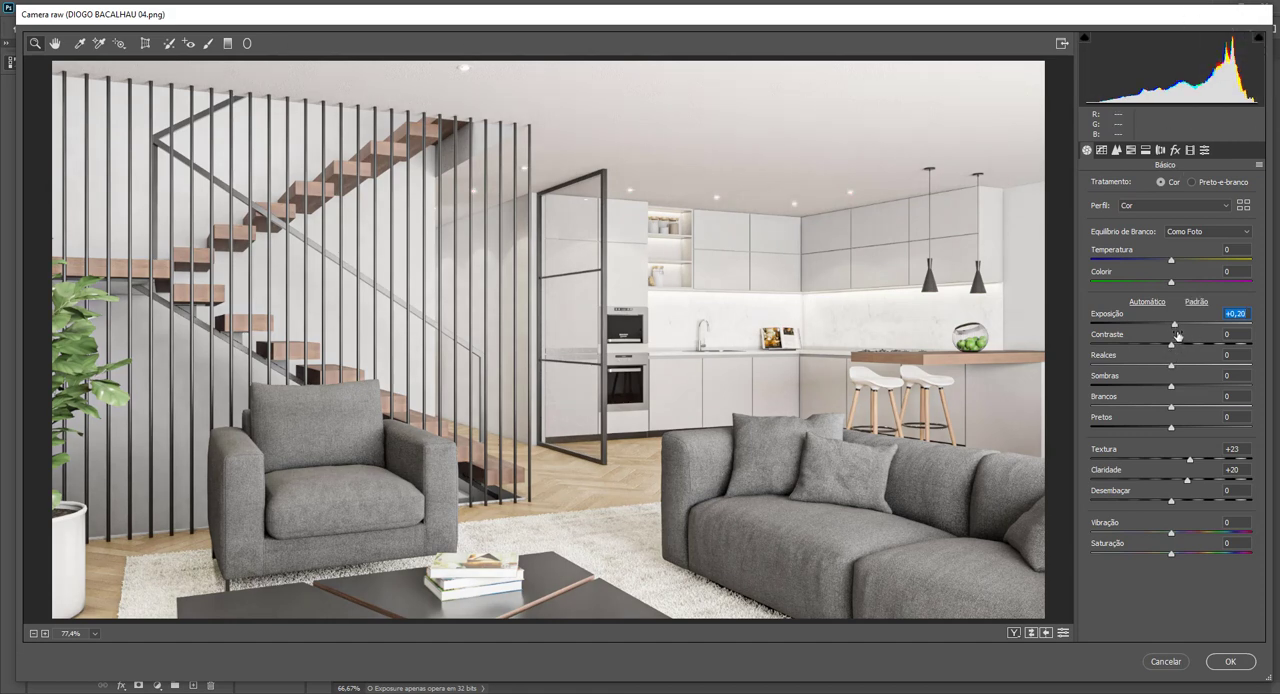
left_click_drag(1175, 324, 1137, 363)
left_click(1259, 37)
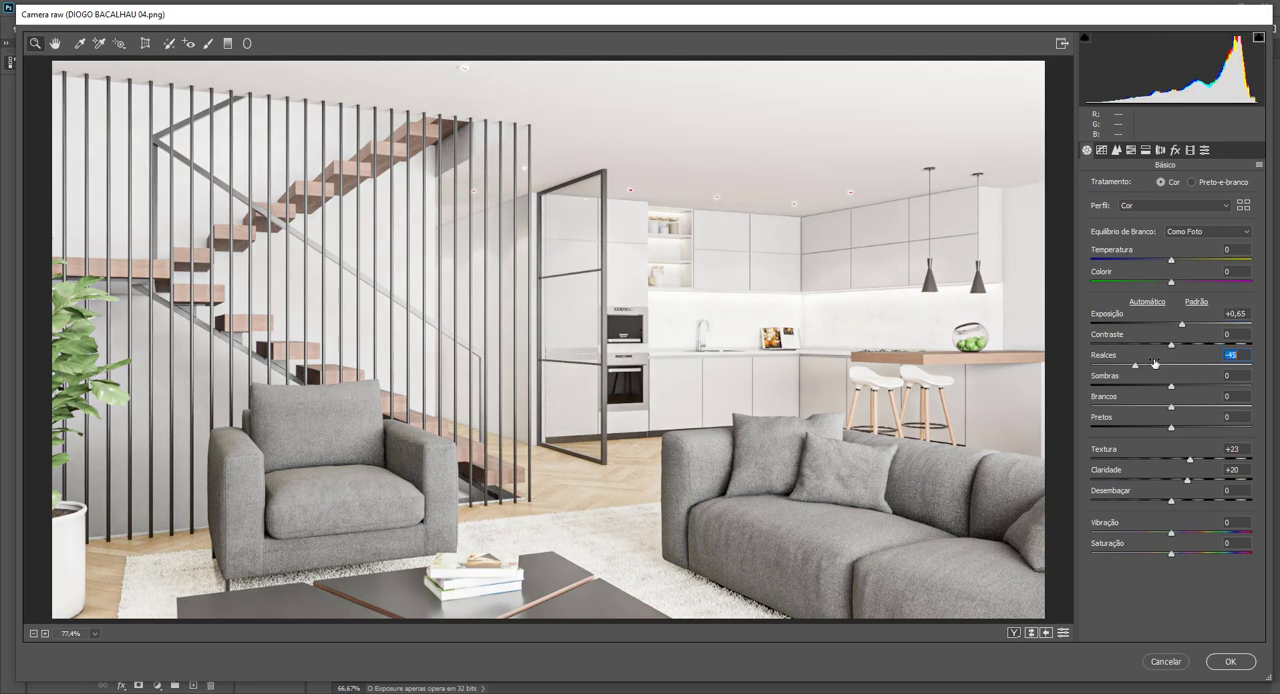
Set Exposure to +0.30, Contrast to +17, Whites to -38 and Blacks to -9.
left_click_drag(1182, 327, 1187, 347)
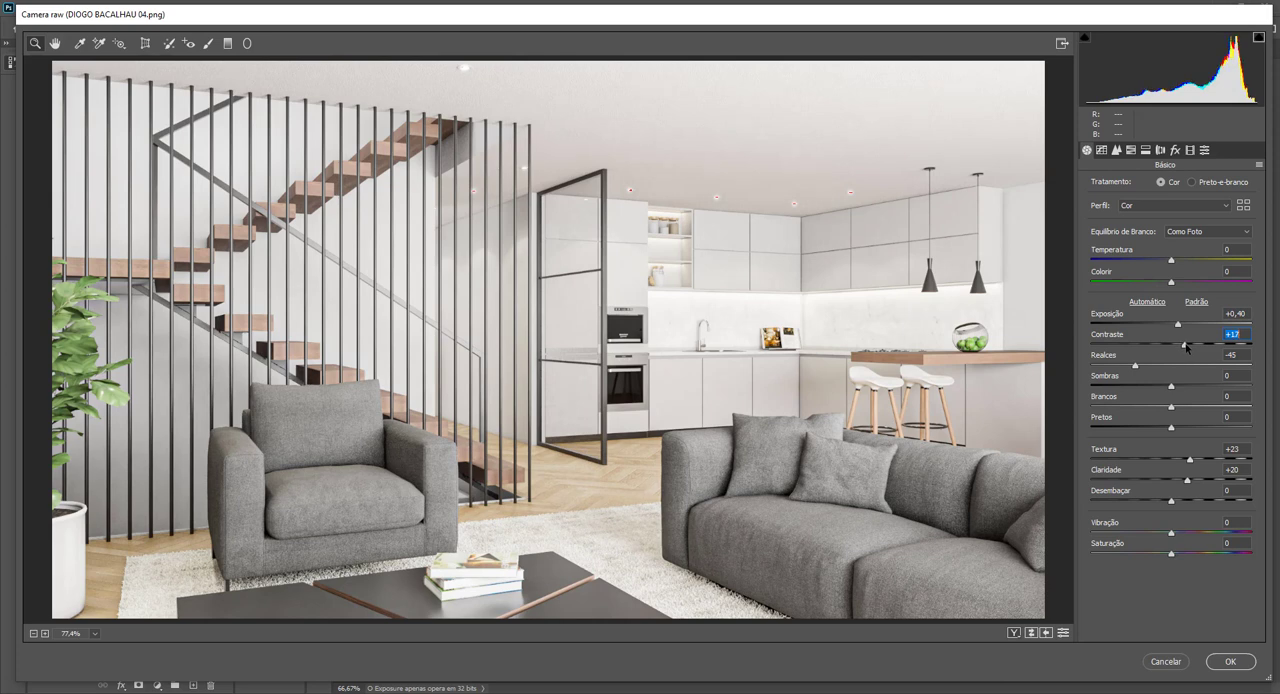
mouse_move(1171, 409)
left_mouse_down()
mouse_move(1141, 411)
mouse_move(1165, 432)
left_mouse_up()
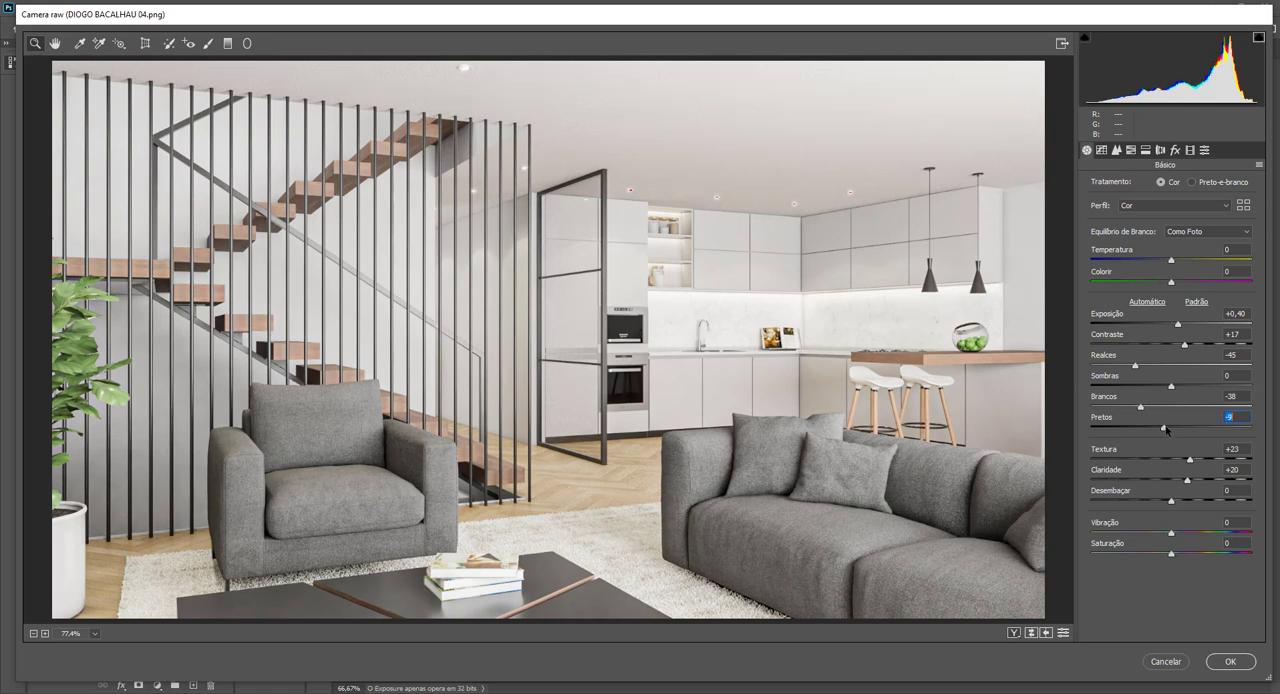
left_click_drag(1177, 324, 1175, 325)
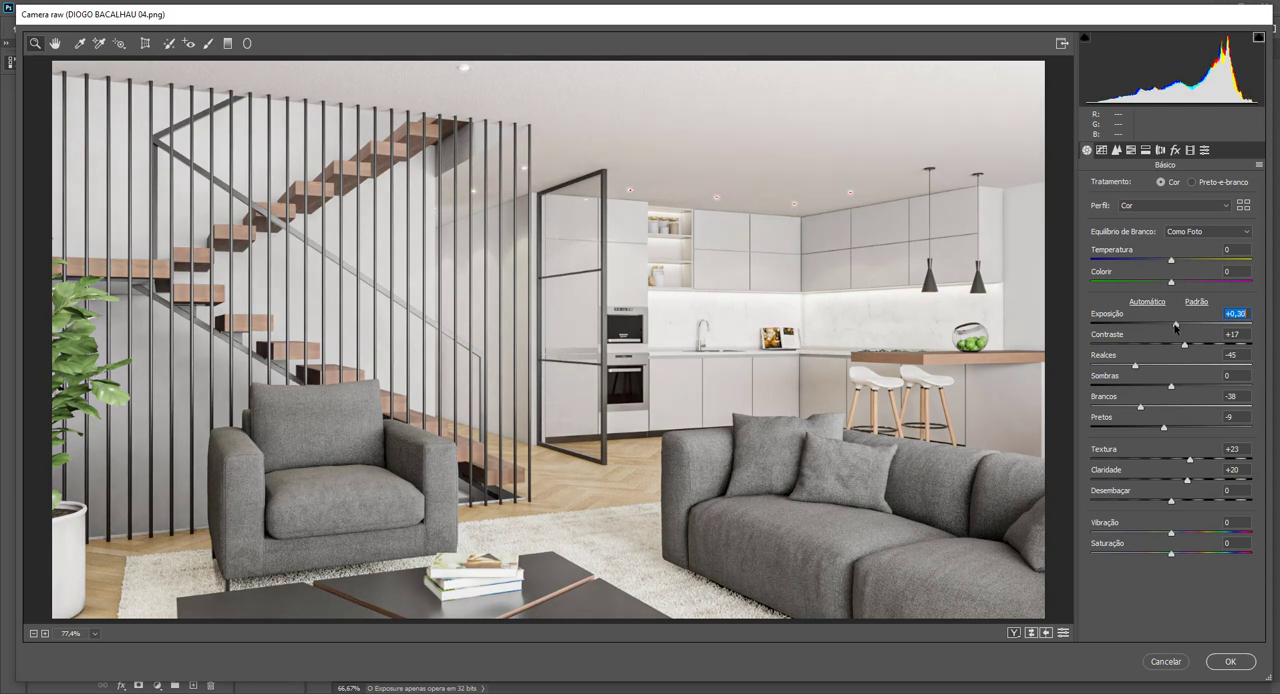
Neutralise the white balance by sampling the ceiling above the kitchen, then set Temperature to -1.
left_click(80, 43)
left_click(775, 161)
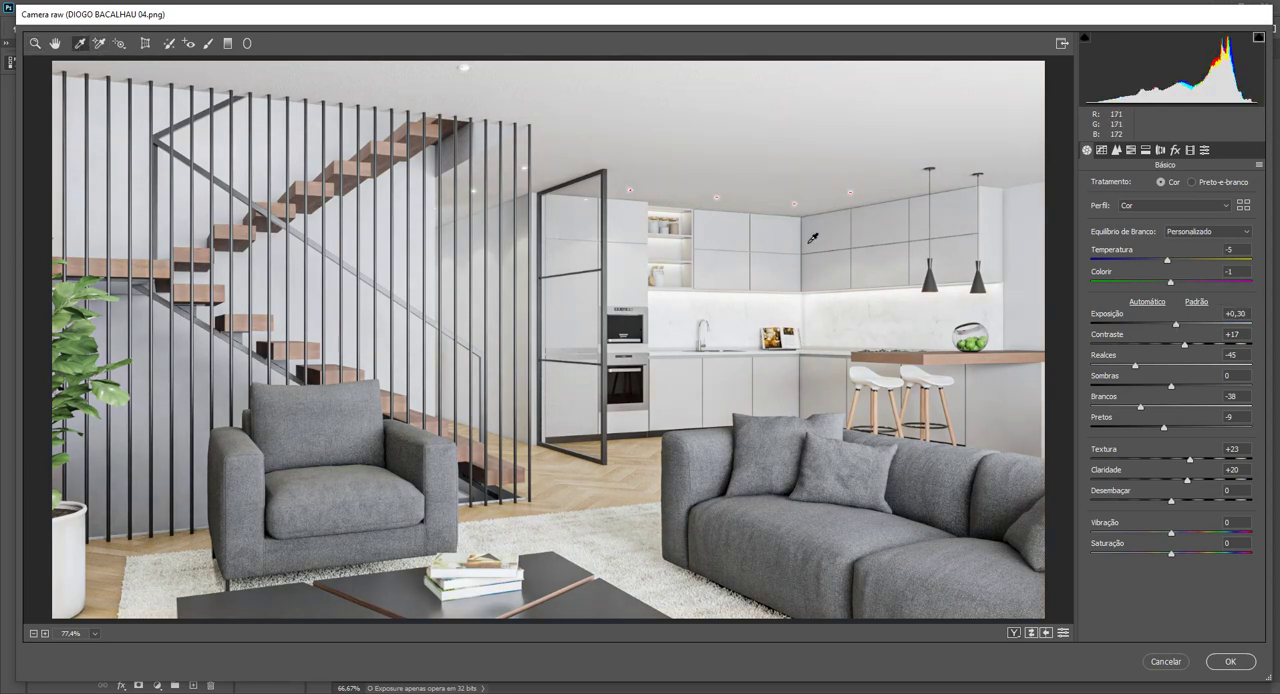
left_click(1167, 262)
left_click_drag(1167, 265, 1171, 266)
Raise Texture to +25 and Clarity to +23, lower Exposure to +0.25, and apply the Camera Raw filter.
left_click(1191, 460)
left_click(1189, 481)
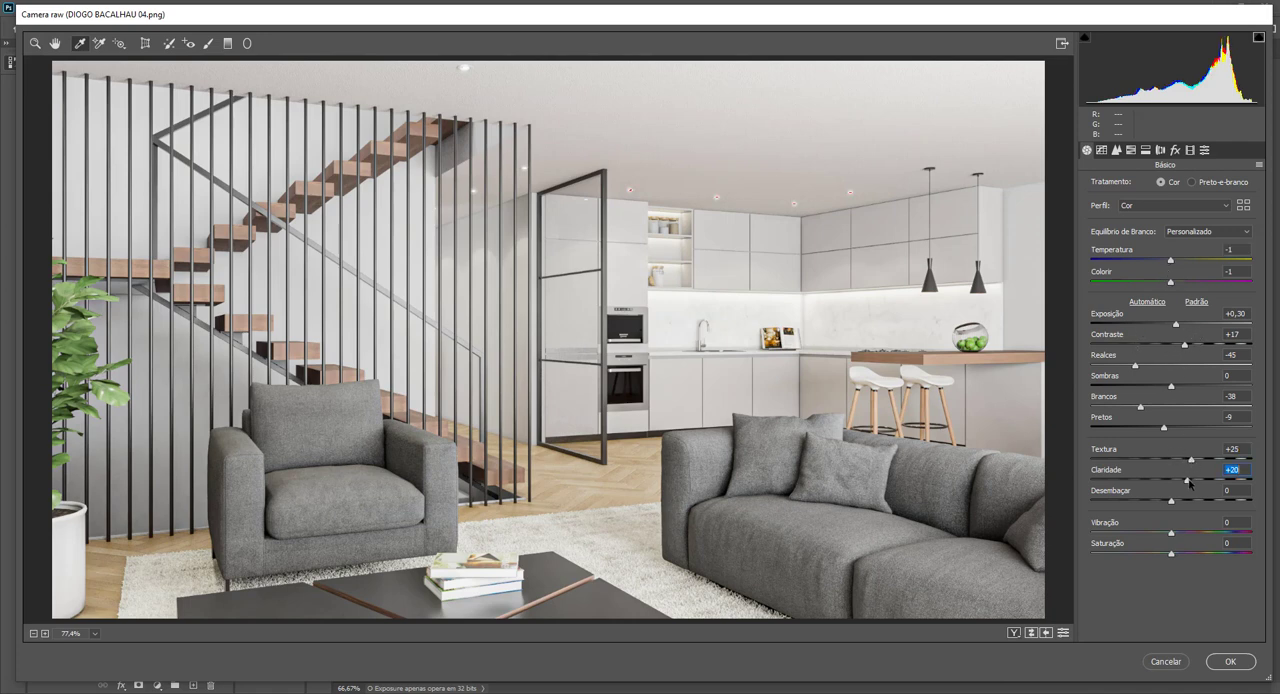
left_click(1176, 326)
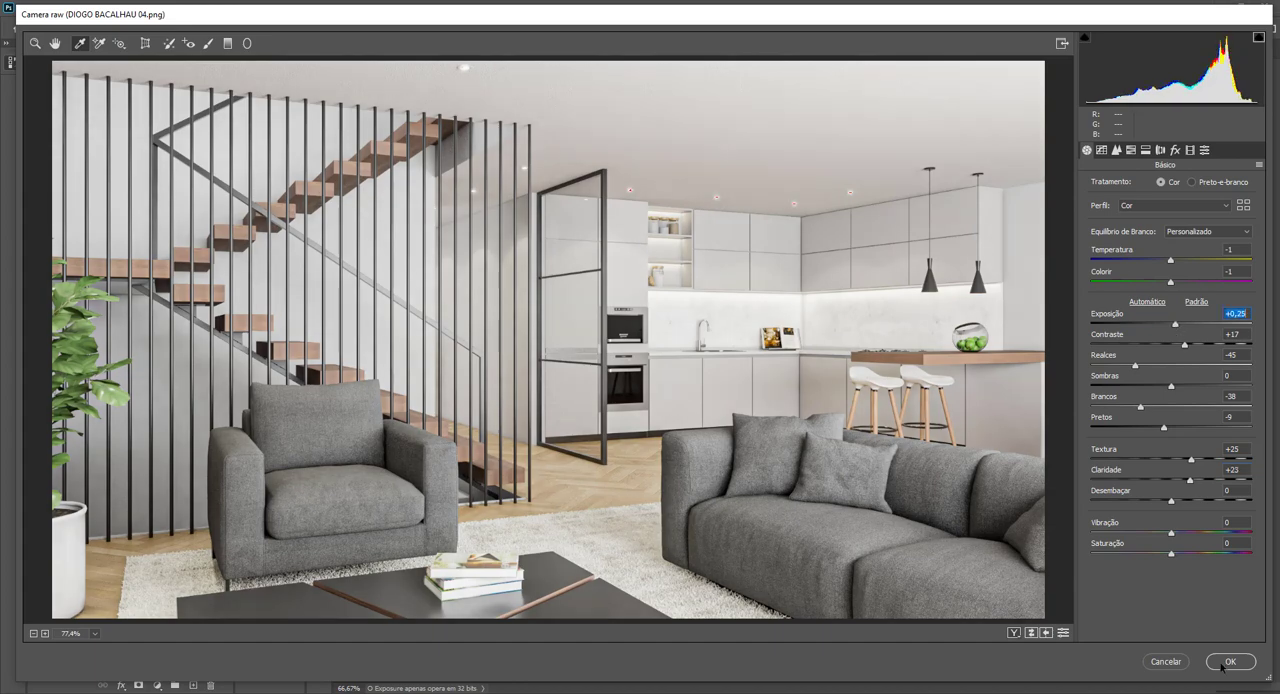
left_click(1230, 661)
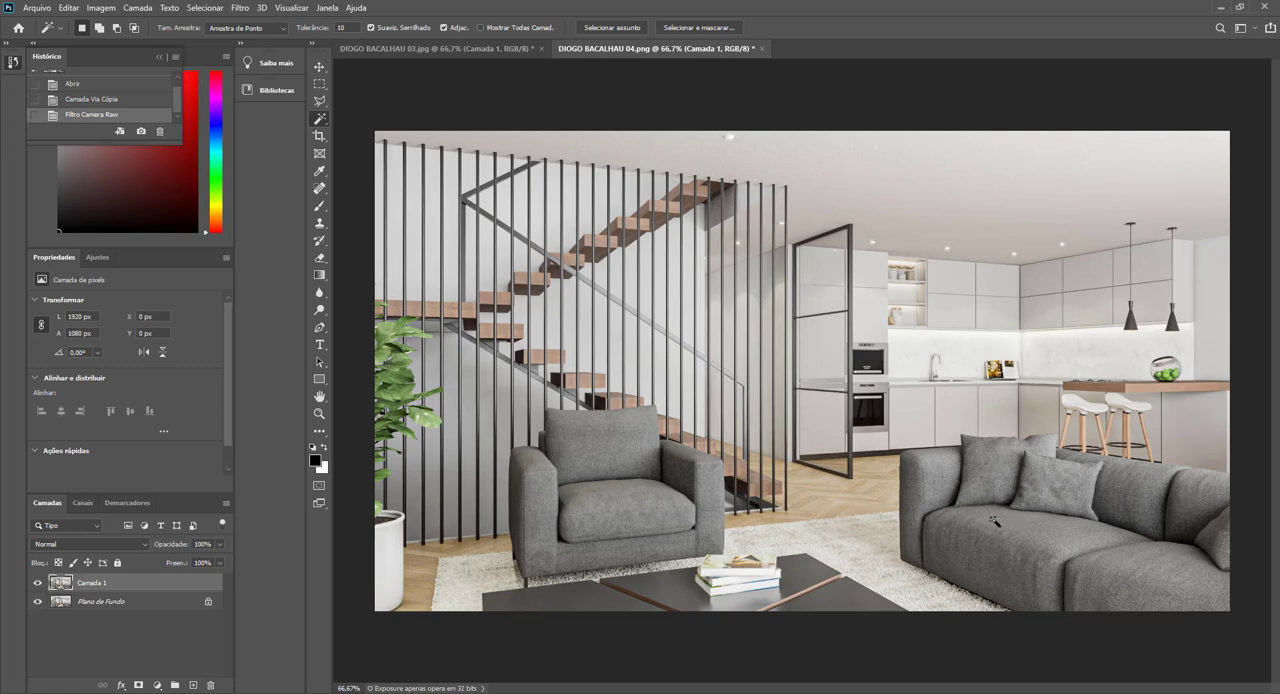
Toggle the filtered layer's visibility repeatedly to compare the staircase living room render before and after the adjustments.
left_click(39, 583)
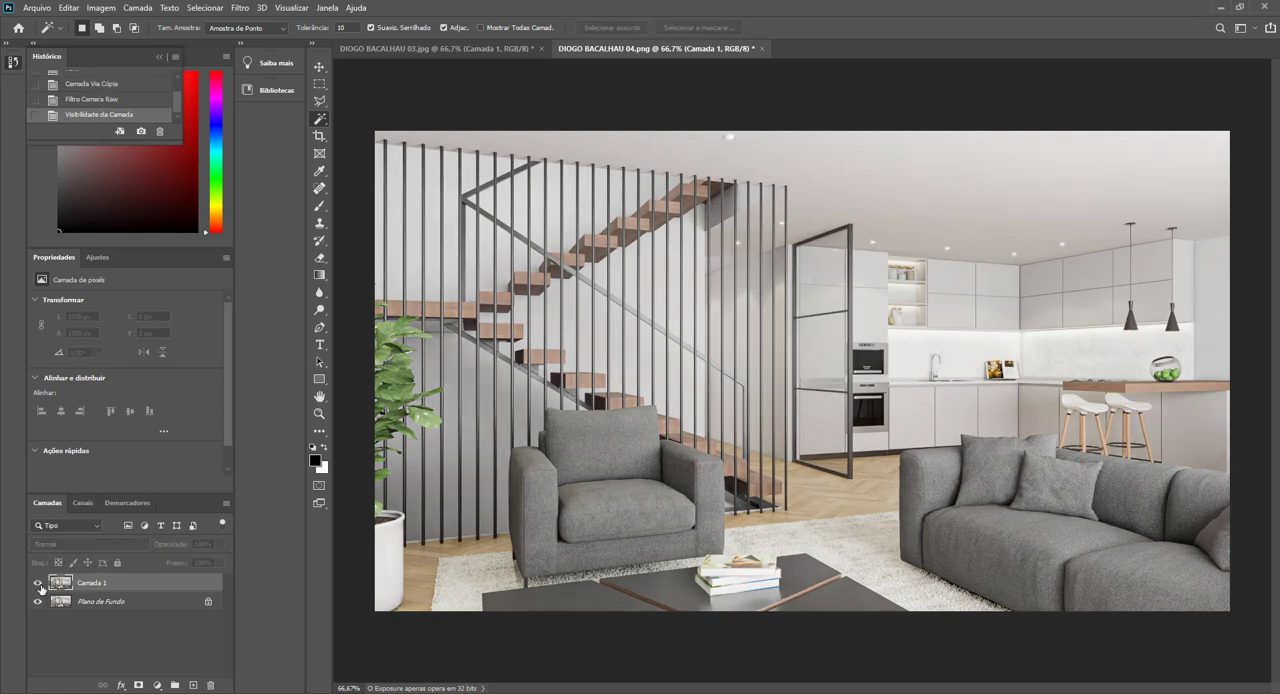
left_click(39, 583)
left_click(39, 583)
left_click(39, 583)
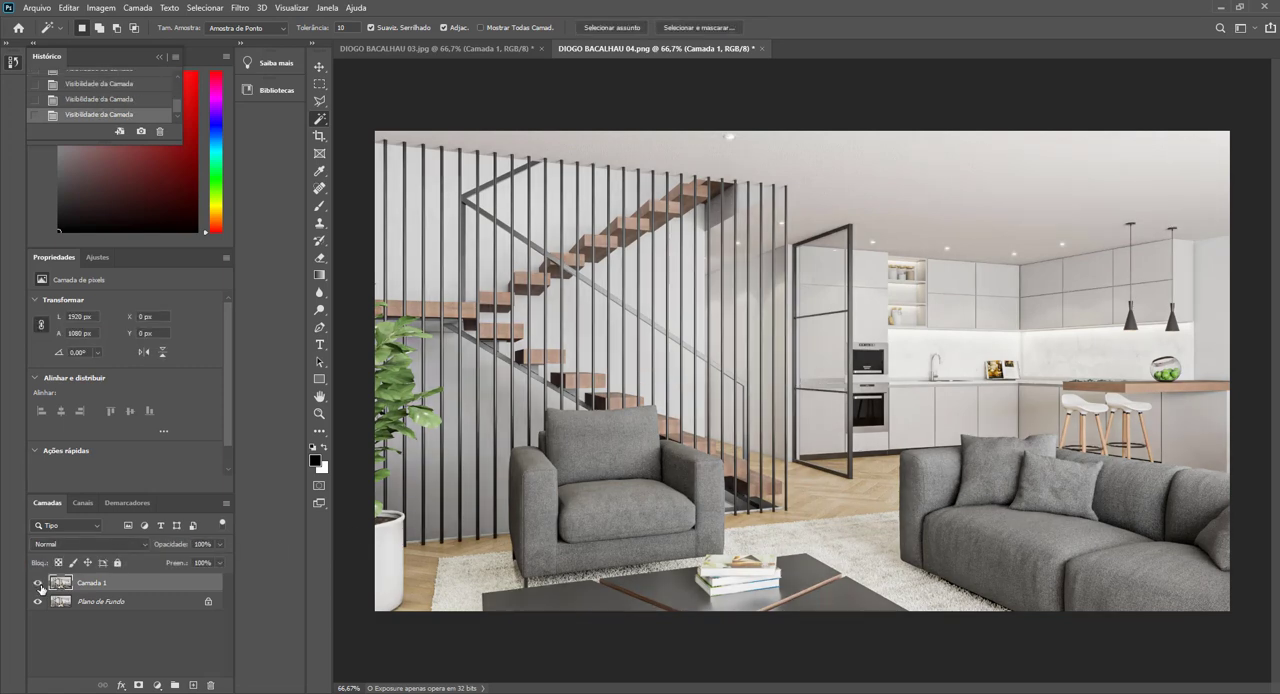
left_click(39, 583)
left_click(39, 583)
left_click(39, 583)
left_click(40, 584)
left_click(40, 584)
left_click(38, 583)
left_click(38, 583)
left_click(38, 584)
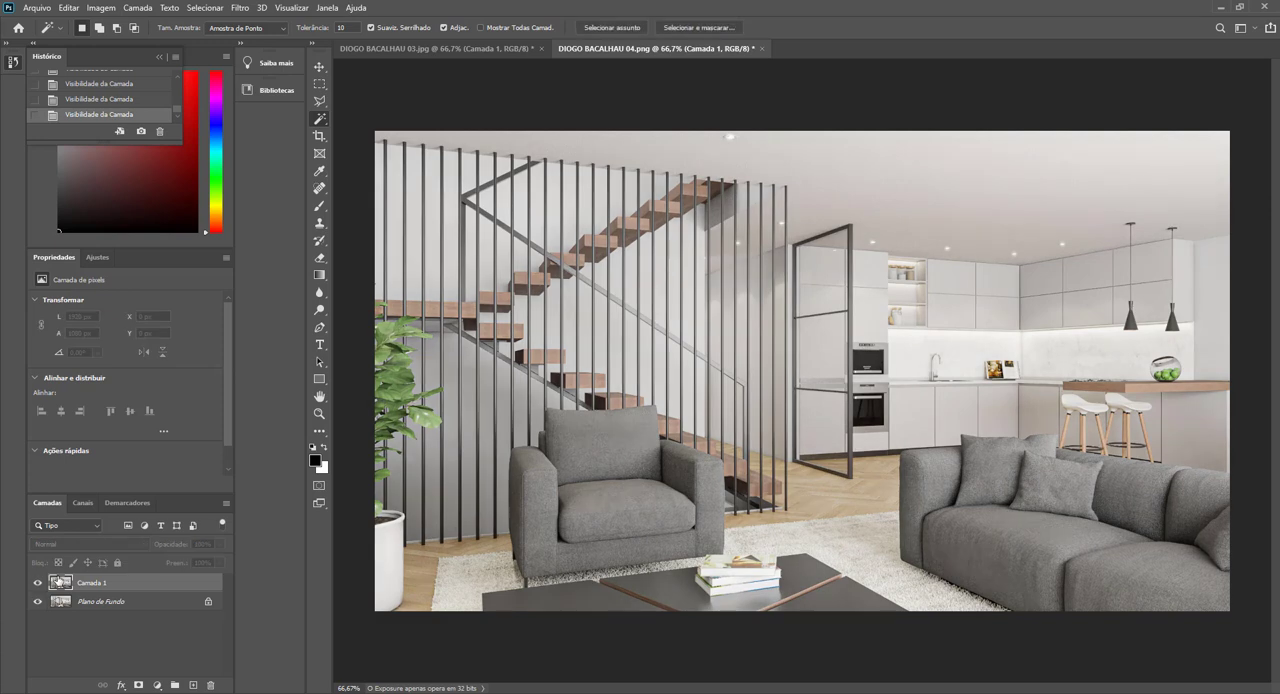
left_click(38, 584)
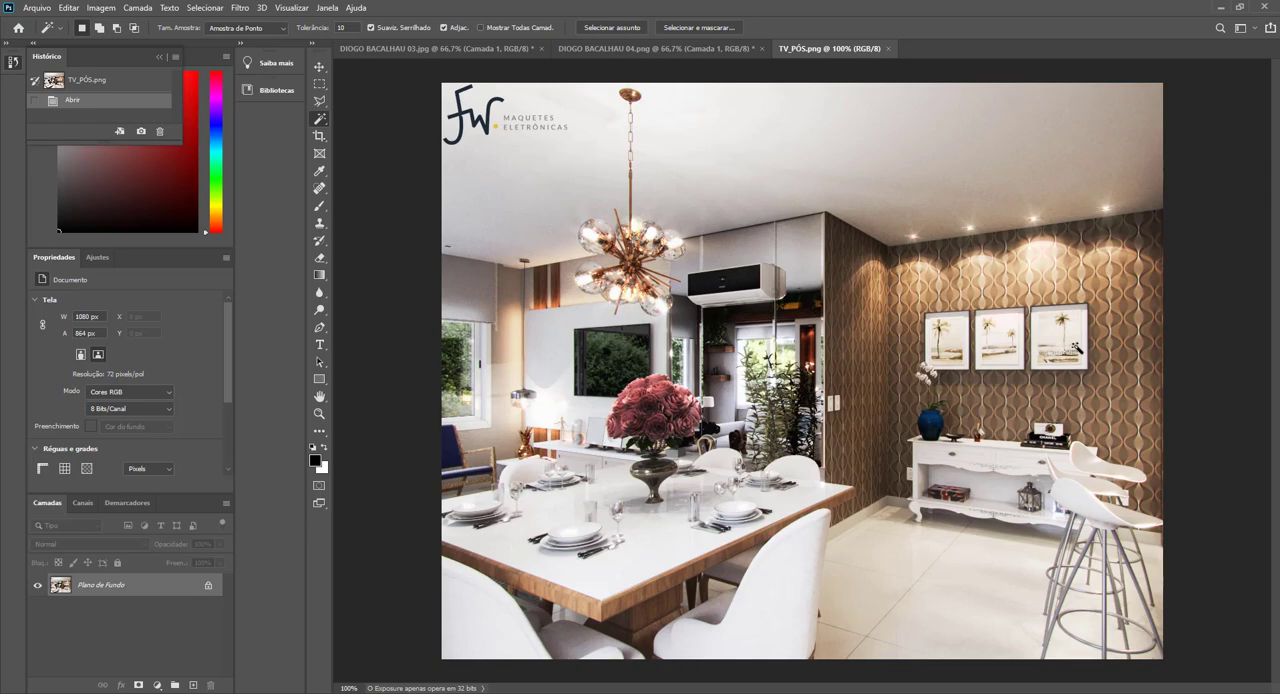
Duplicate the background layer of the dining room render and open the Camera Raw filter on the copy.
scroll(1004, 198, "up", 6)
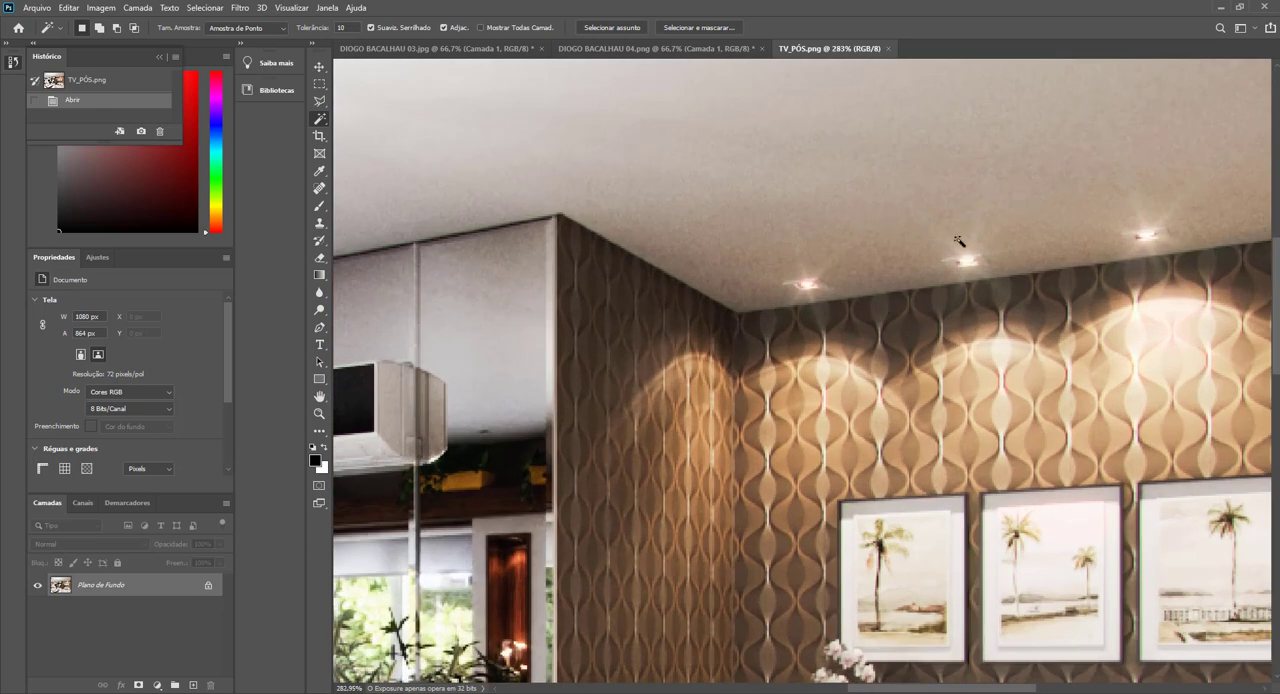
scroll(1050, 226, "down", 4)
scroll(1170, 208, "up", 3)
scroll(1085, 216, "down", 4)
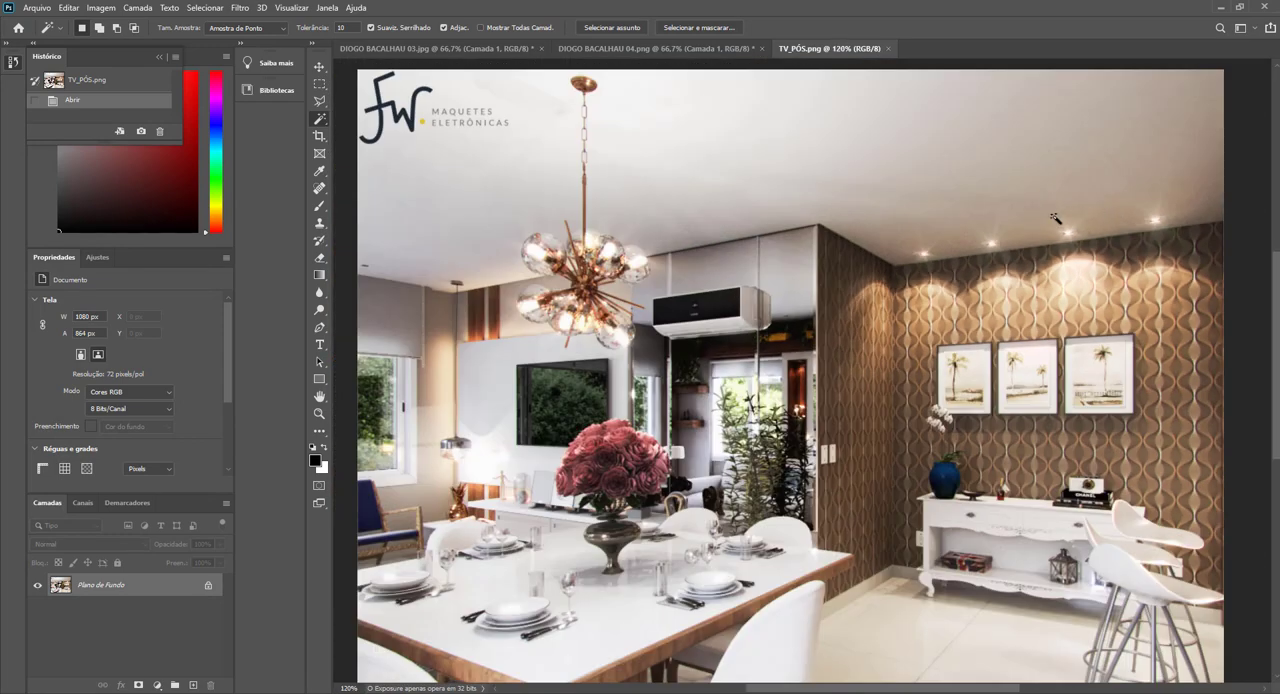
scroll(1050, 222, "down", 1)
scroll(1025, 255, "down", 1)
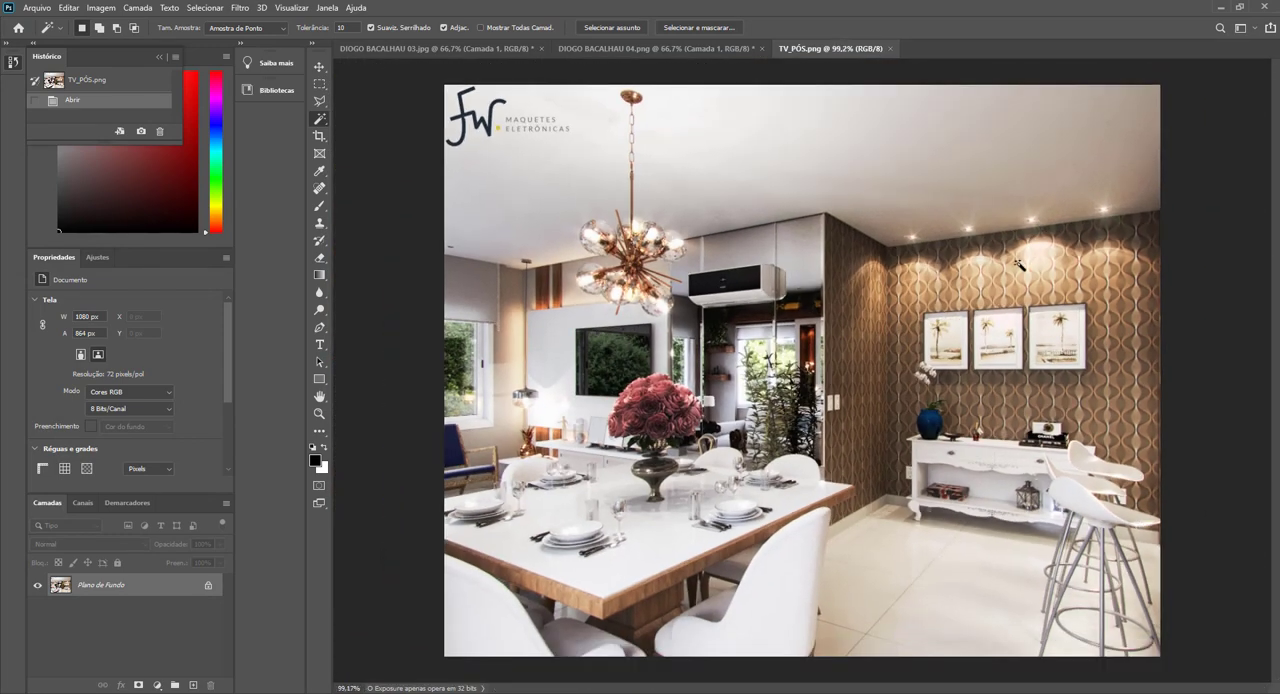
key("ctrl+j")
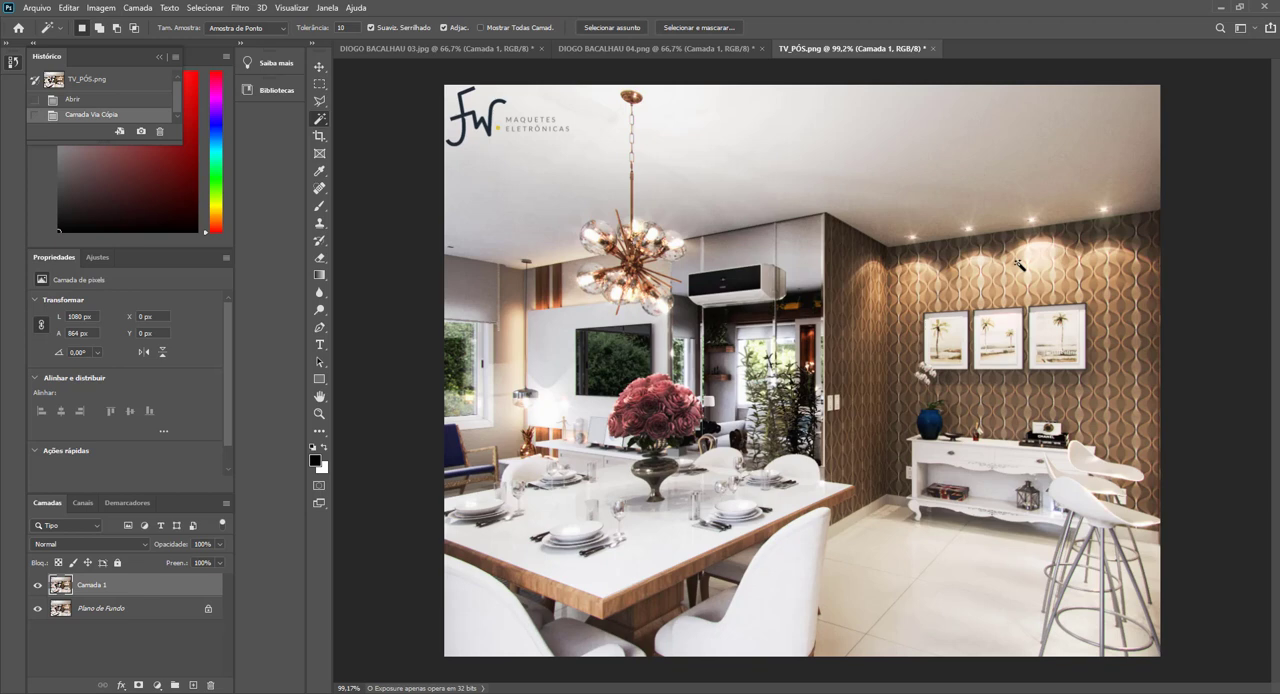
left_click(240, 8)
left_click(278, 88)
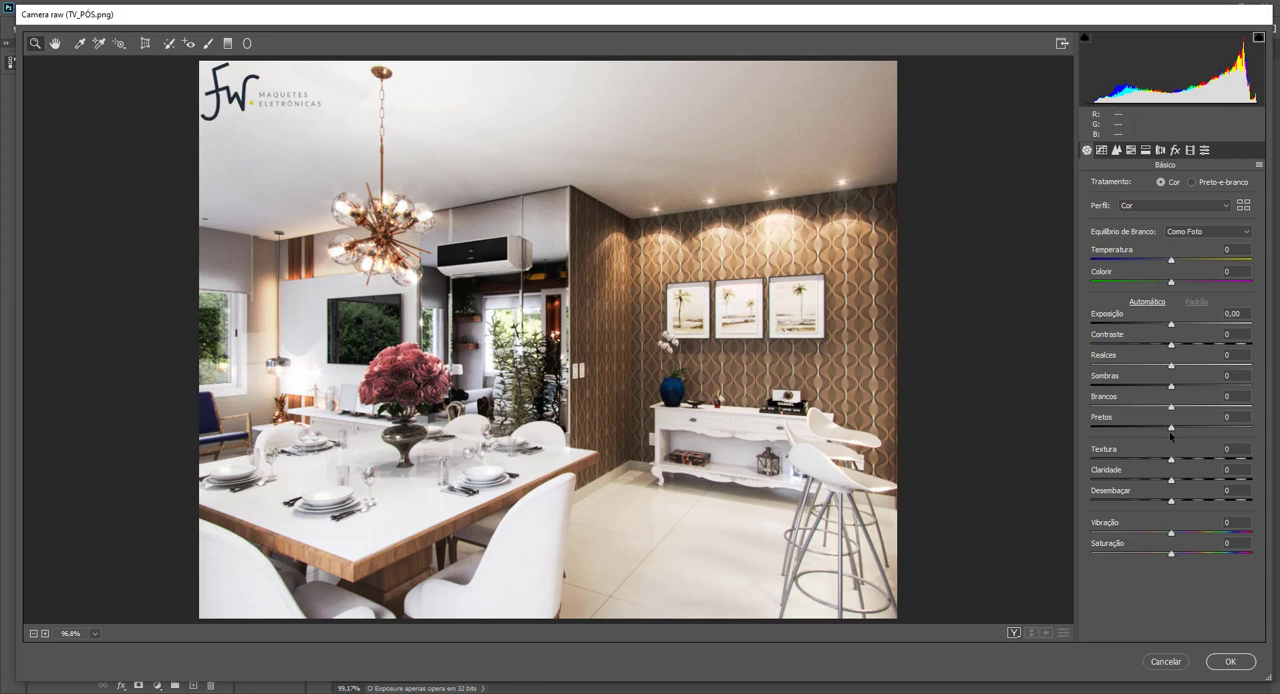
Set Texture to +17, Clarity to +12, Highlights to -52, Exposure to +0.10, Contrast to +8, Shadows to +9, Whites to -9 and Blacks to +1.
left_click_drag(1171, 459, 1181, 486)
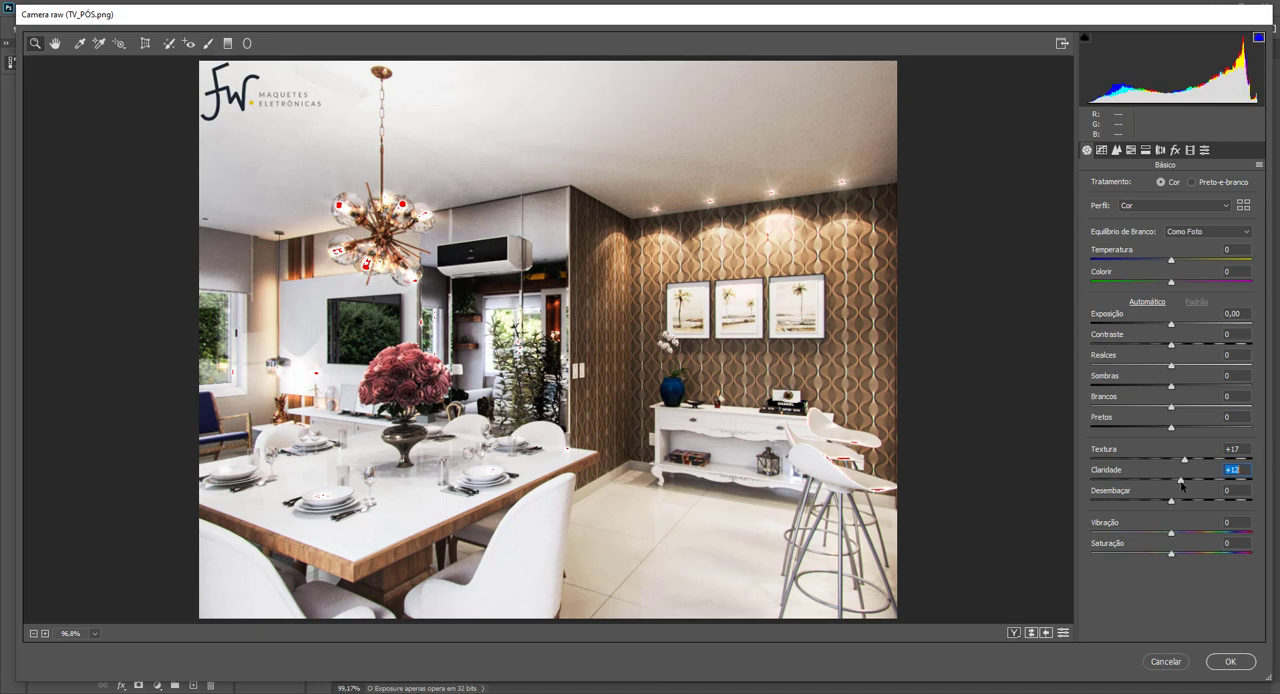
left_click_drag(1172, 369, 1130, 371)
left_click_drag(1171, 324, 1172, 430)
left_click(1172, 346)
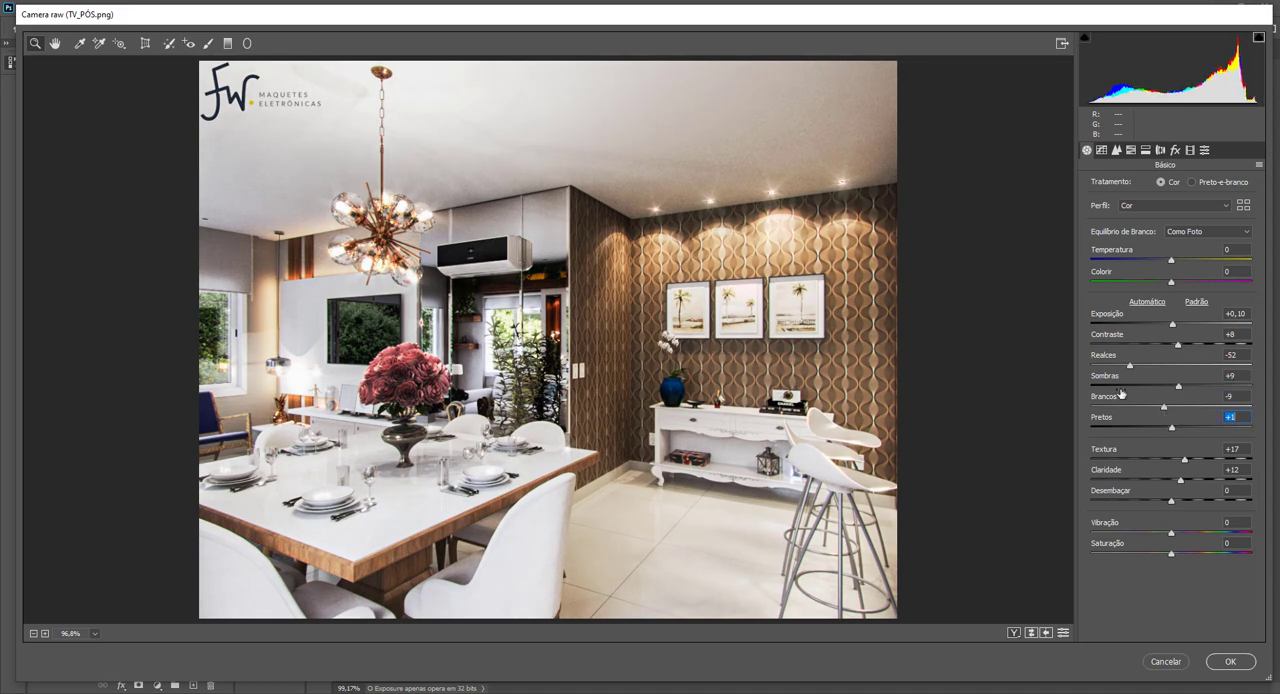
Neutralise the white balance by sampling the ceiling, apply the Camera Raw filter, and compare the filtered layer with the original.
left_click(80, 43)
left_click(593, 131)
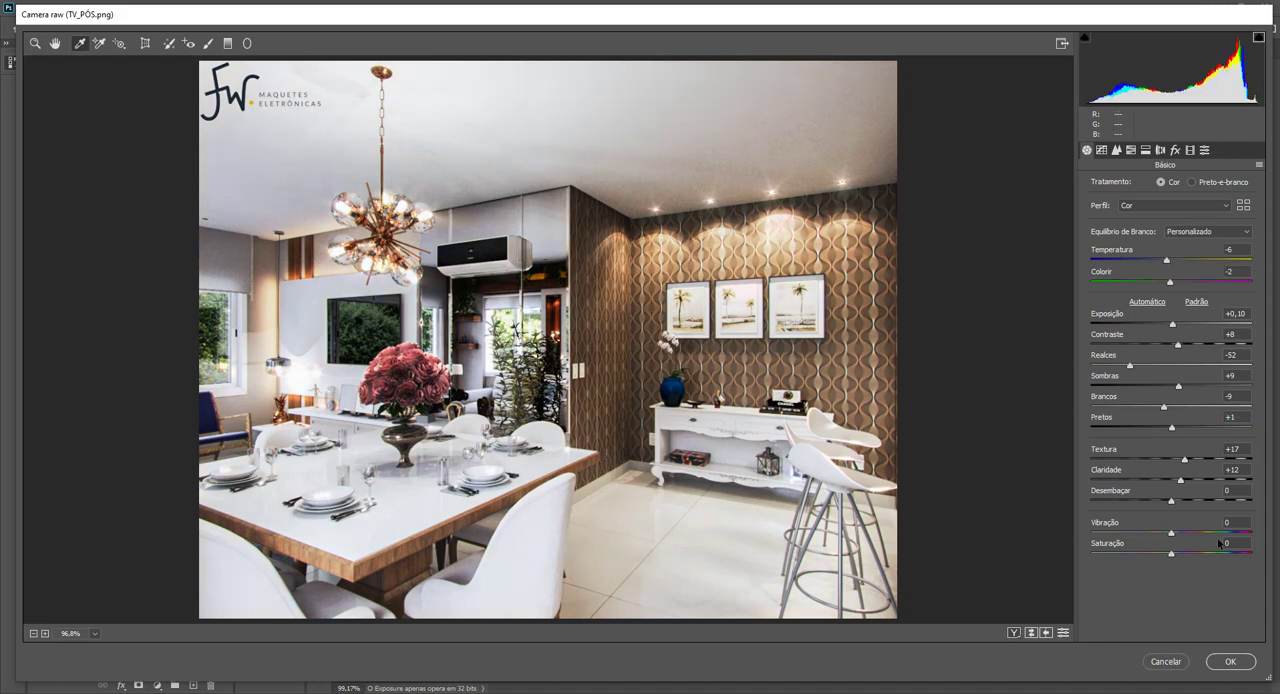
left_click(1231, 662)
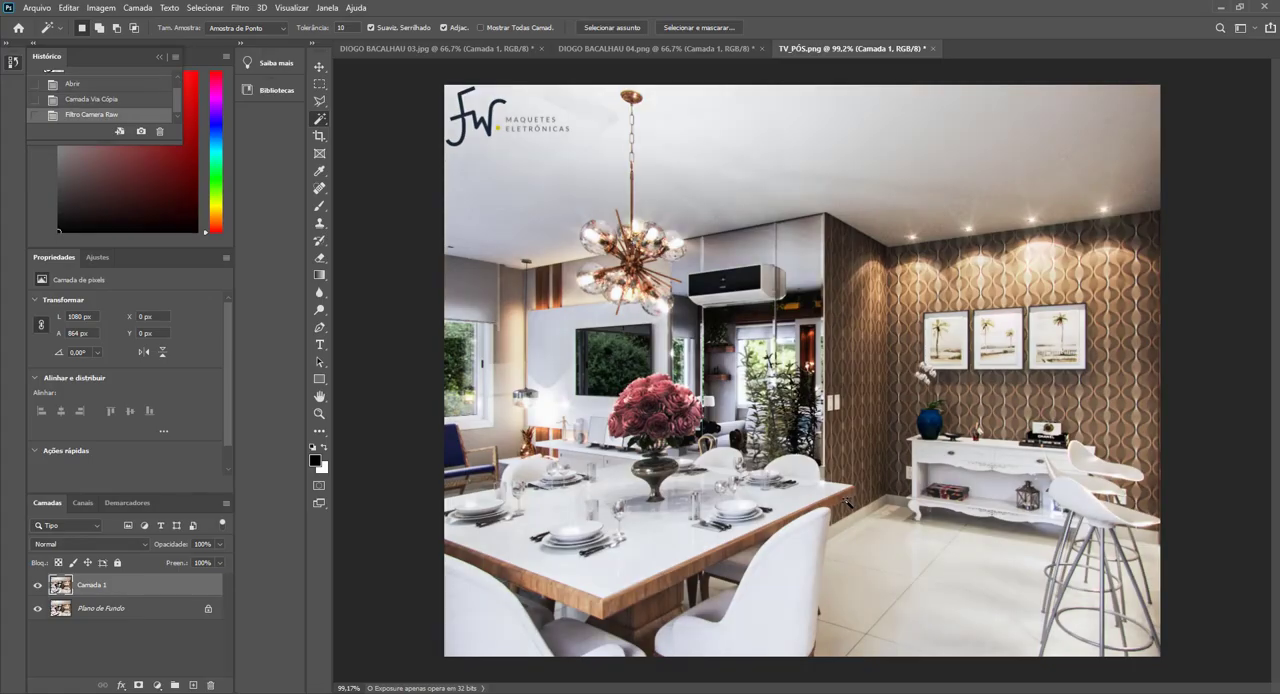
left_click(38, 585)
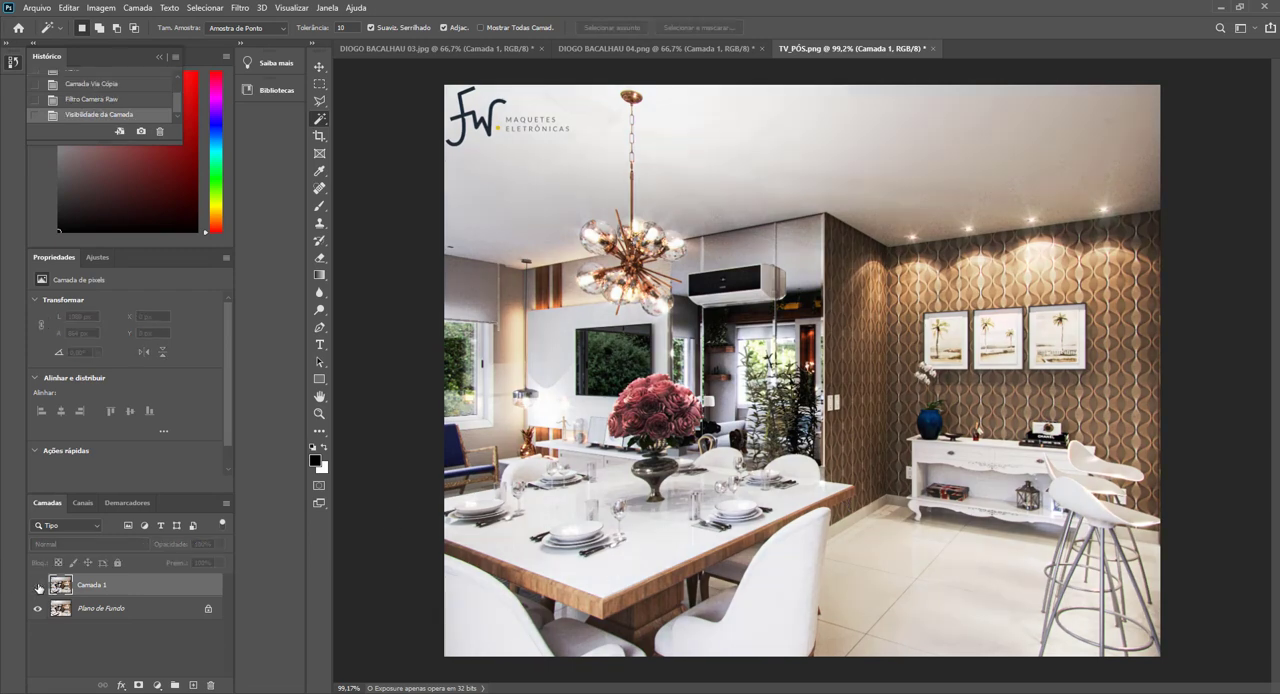
left_click(38, 585)
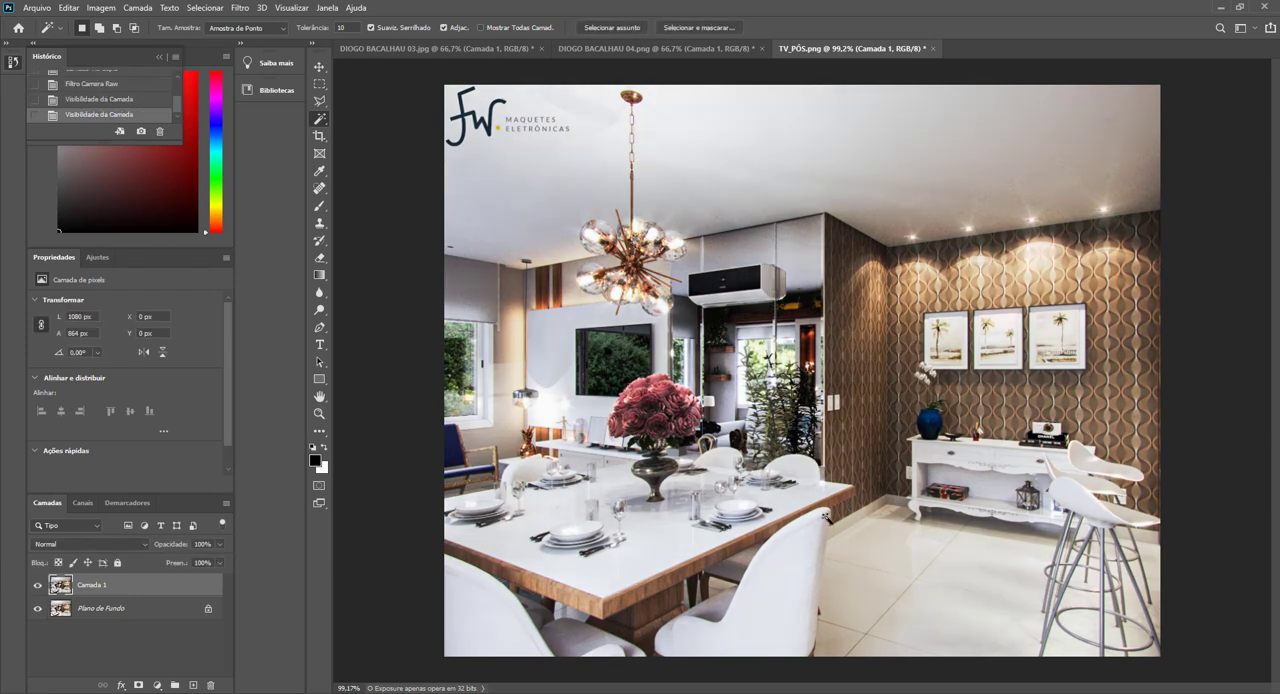
Duplicate the filtered layer and open the Camera Raw filter's Detail settings for the copy.
key("ctrl+j")
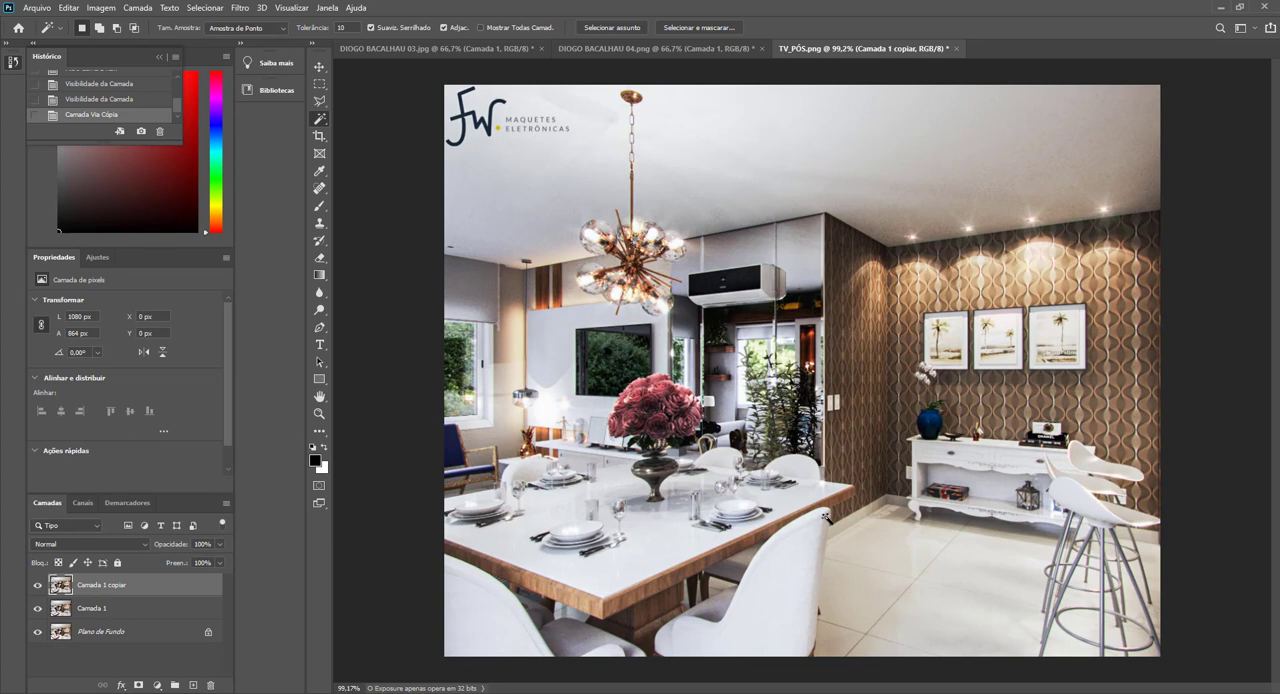
left_click(241, 8)
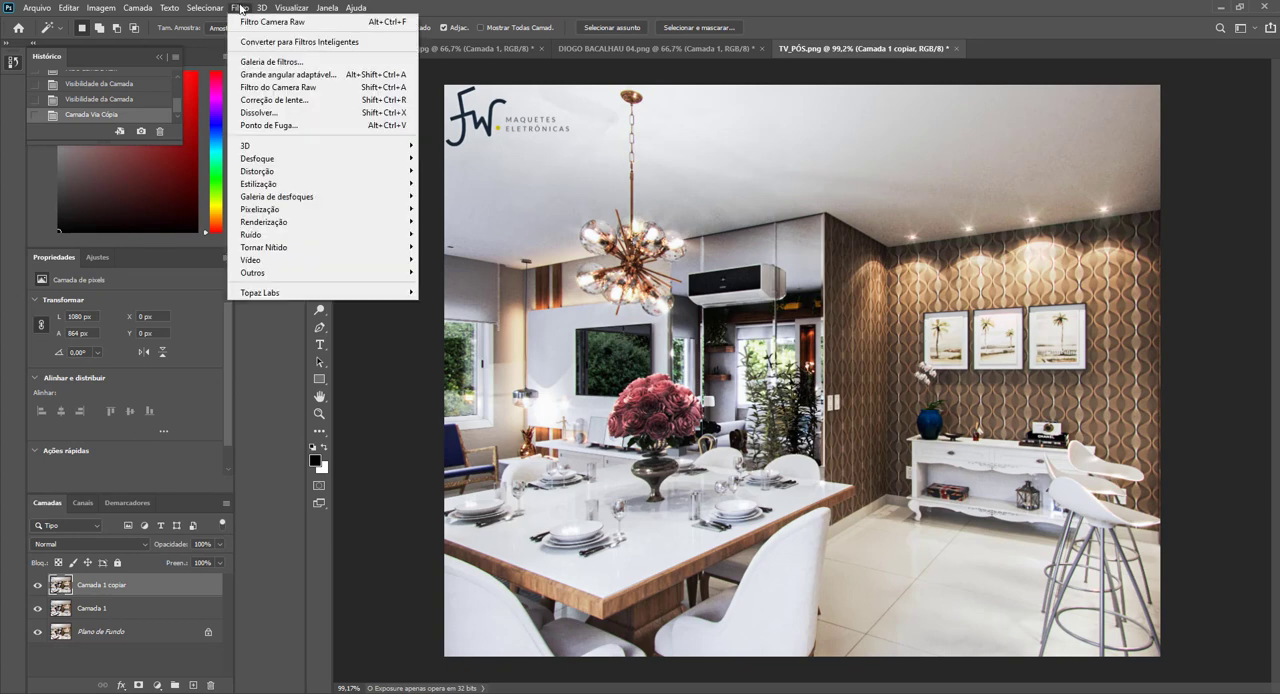
left_click(268, 87)
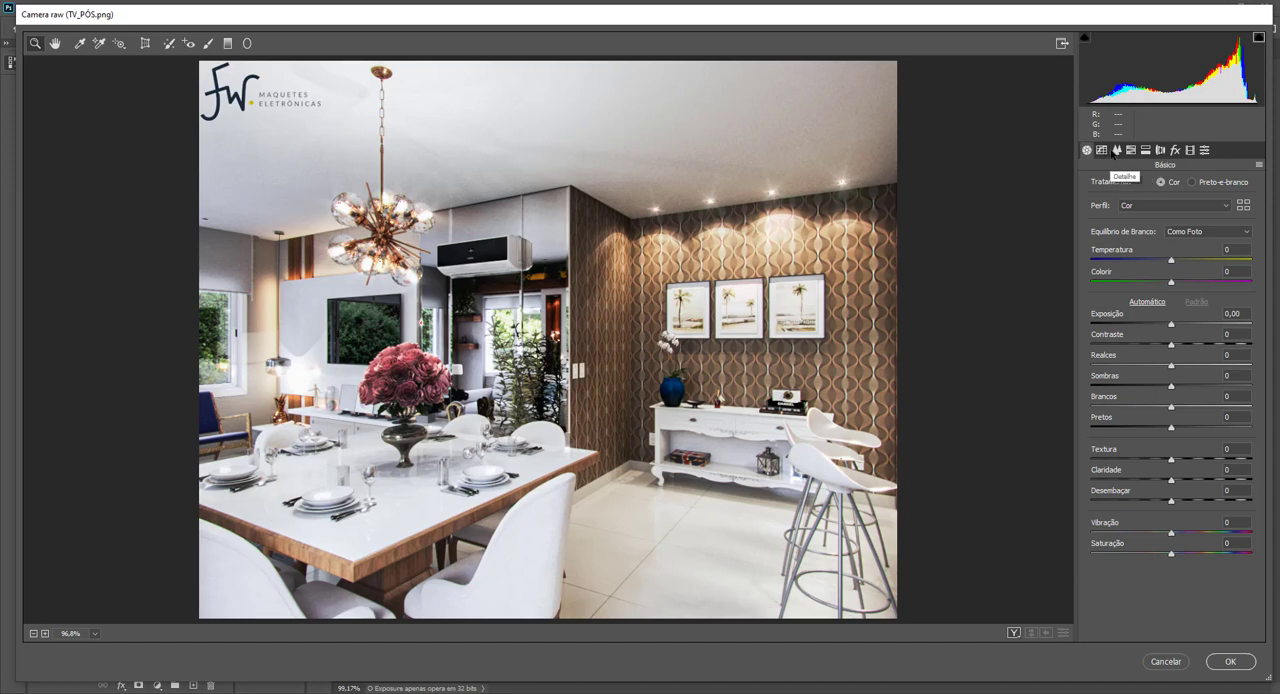
left_click(1114, 150)
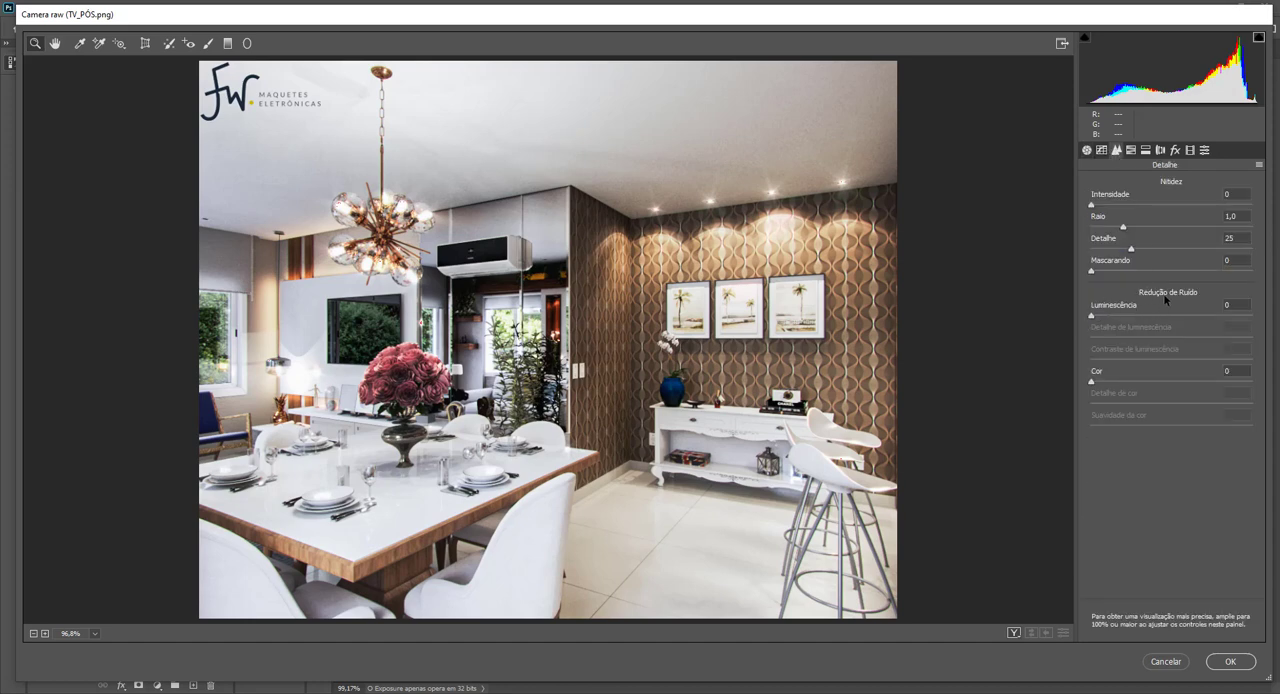
Set Luminance noise reduction to about 79, judging it on the ceiling by the spotlights, and apply the Camera Raw filter.
left_click_drag(1090, 318, 1174, 324)
left_click_drag(1190, 321, 1210, 322)
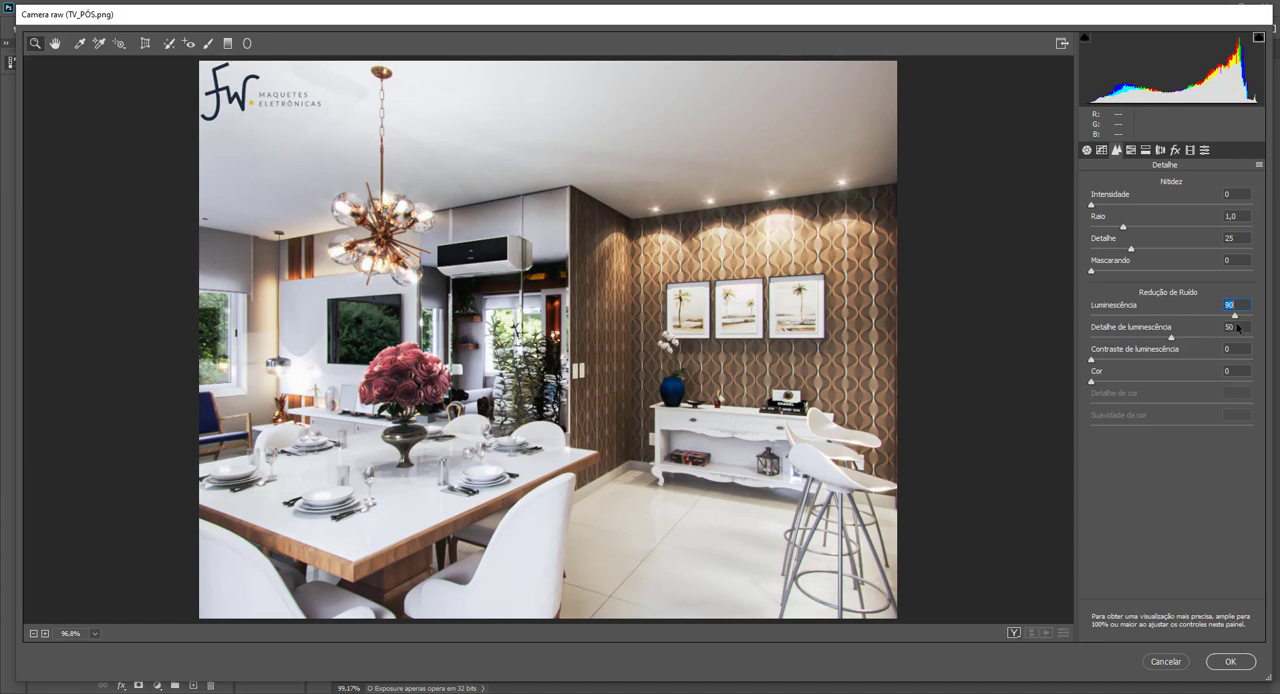
left_click_drag(1235, 328, 1221, 326)
left_click(783, 139)
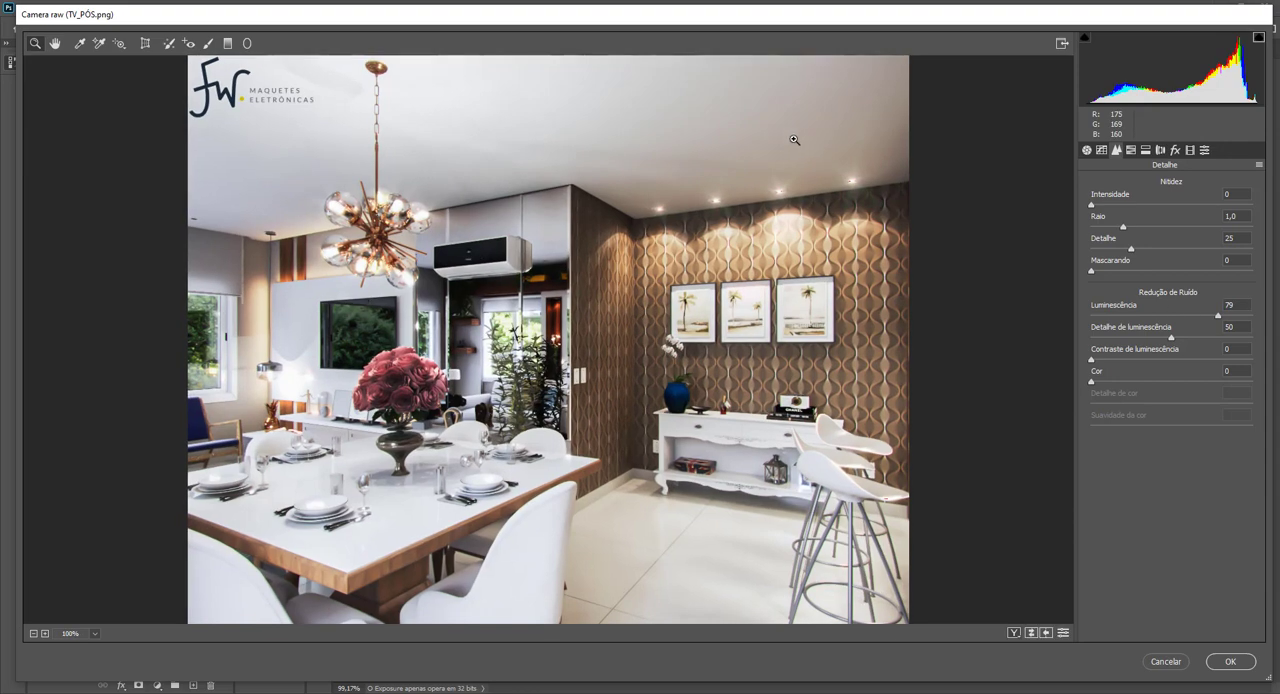
left_click(797, 142)
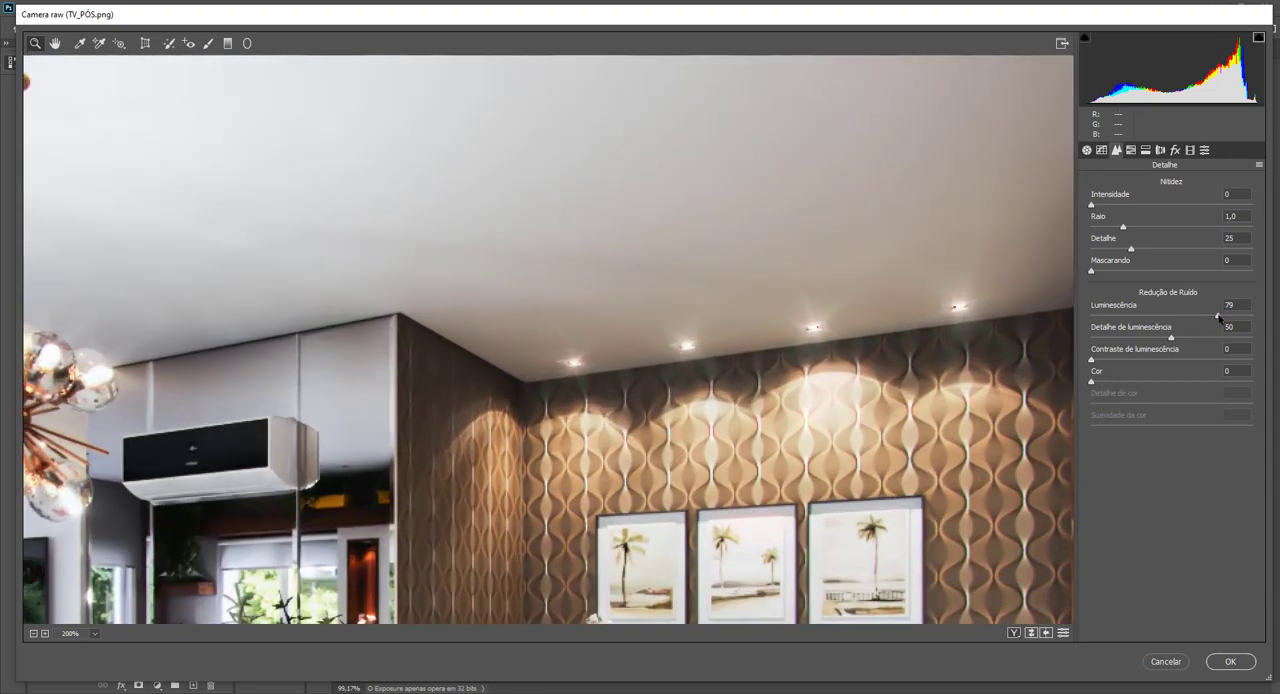
mouse_move(1219, 317)
left_mouse_down()
mouse_move(1136, 317)
mouse_move(1216, 317)
left_mouse_up()
left_click(1243, 660)
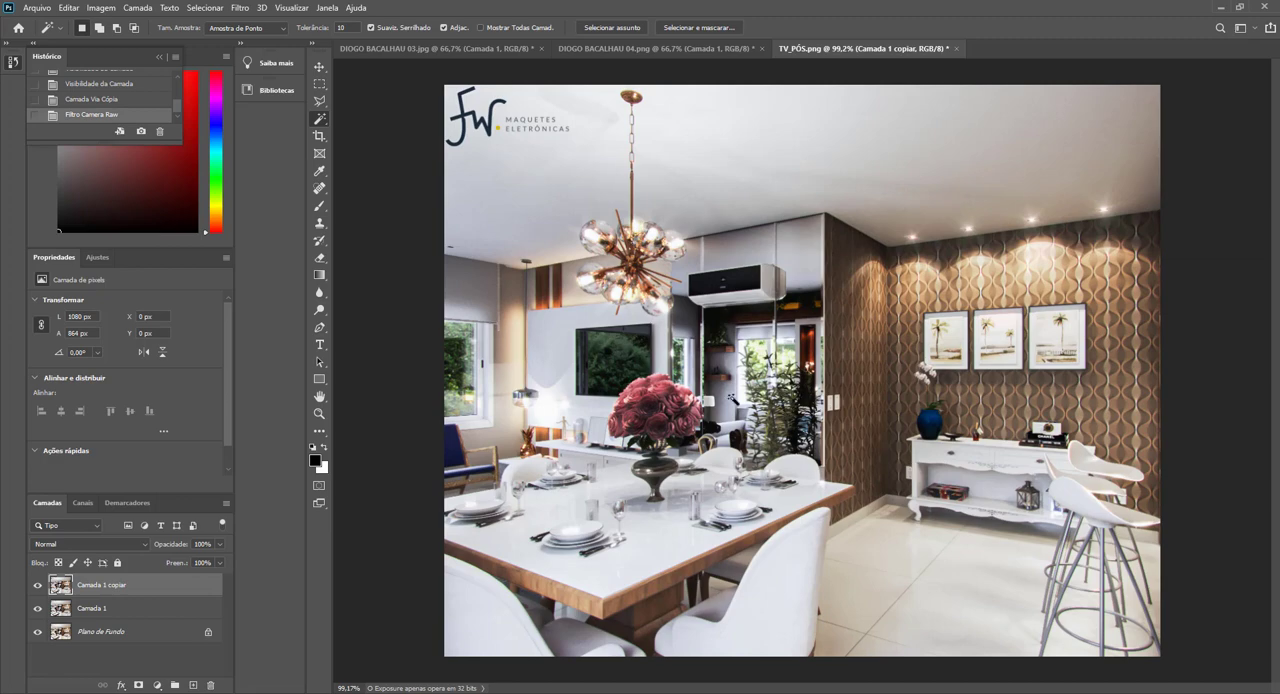
Add a black layer mask to the noise-reduced copy so the effect is hidden everywhere.
scroll(980, 462, "up", 4)
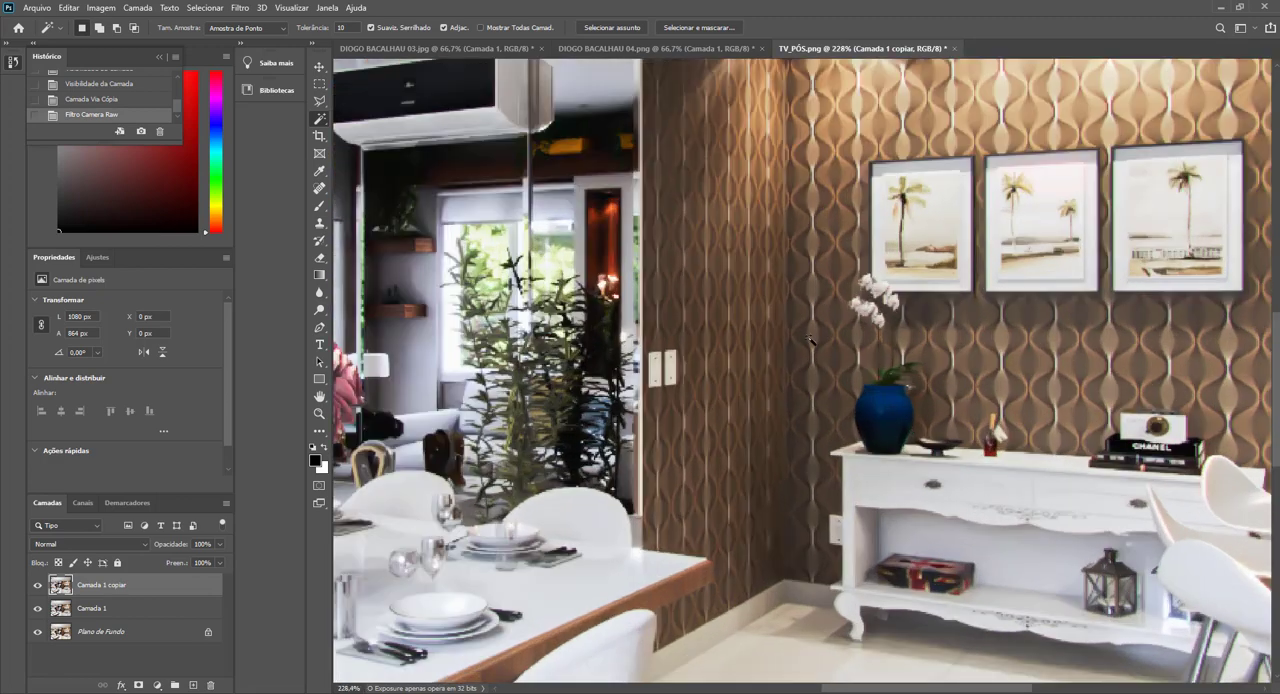
scroll(843, 440, "down", 4)
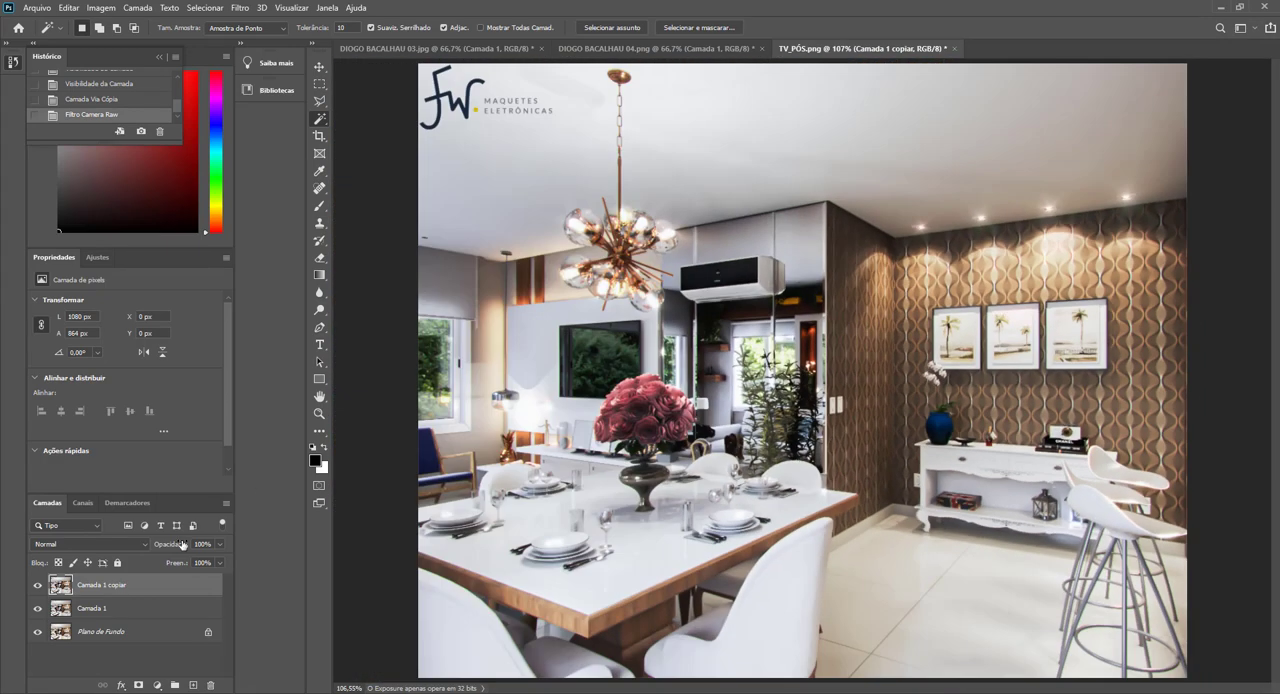
left_click(138, 686, "alt")
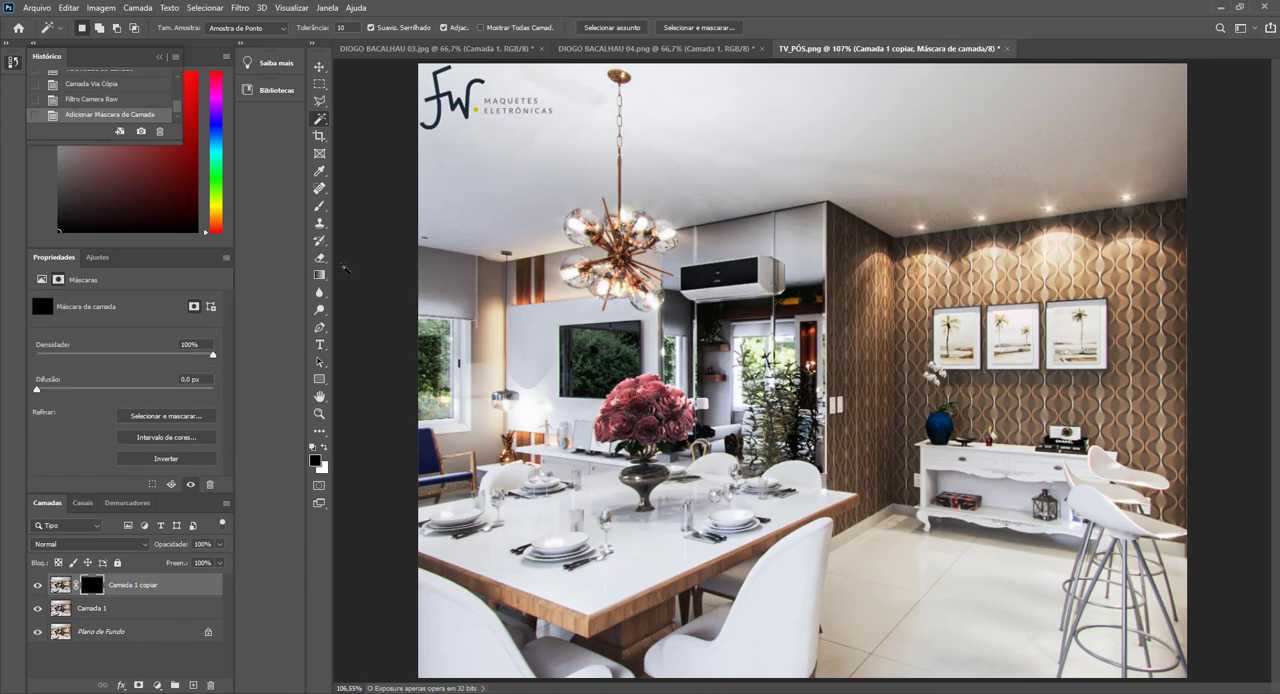
Paint white on the layer mask with a 125 px brush over the ceiling above the patterned wall to reveal the noise reduction.
left_click(321, 207)
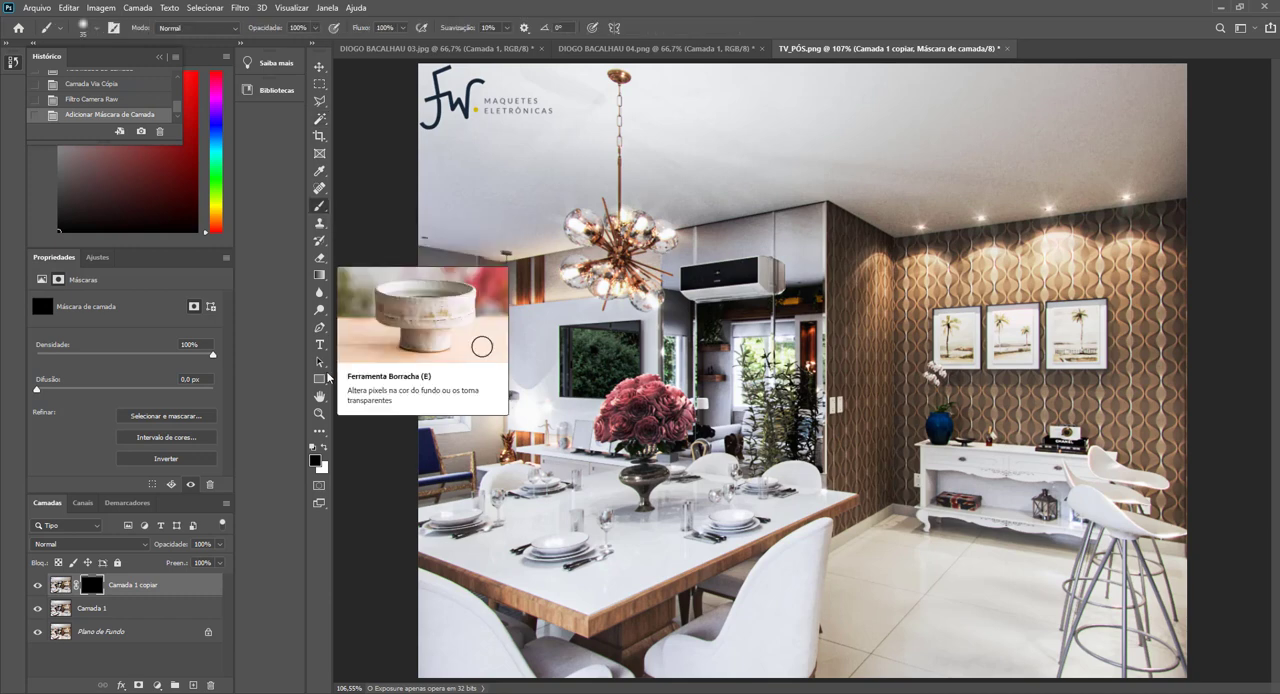
left_click(324, 449)
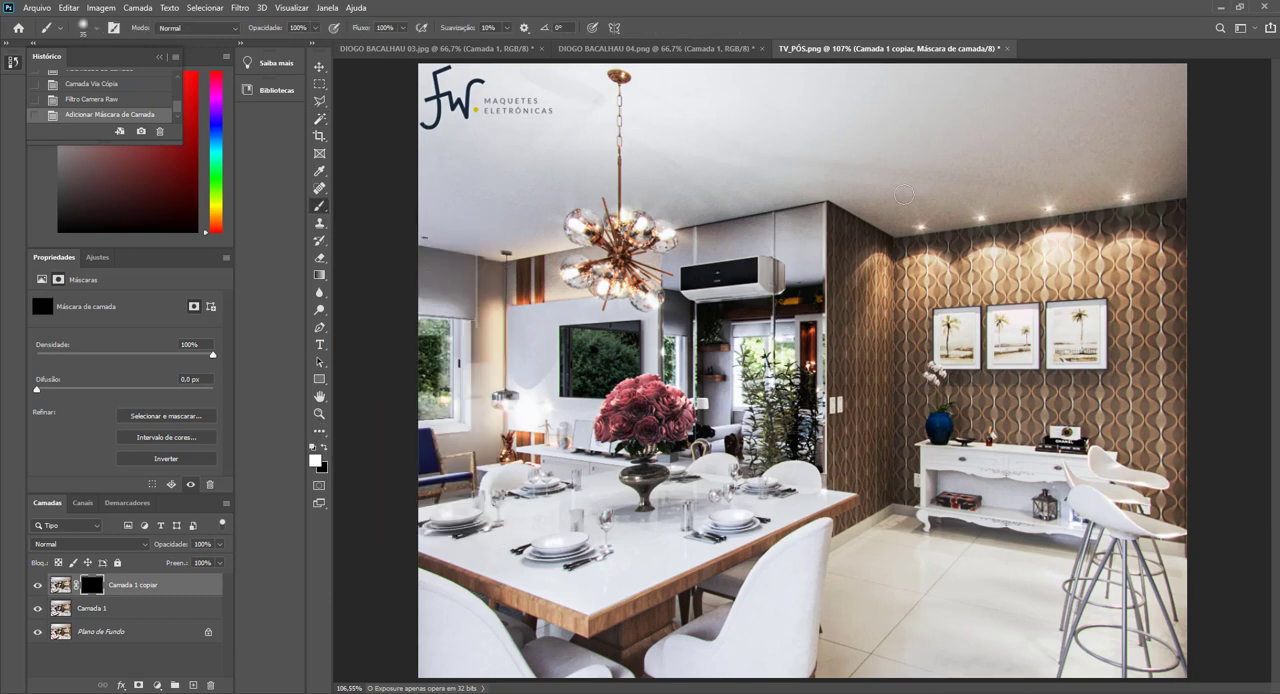
left_click(897, 186)
mouse_move(897, 186)
left_mouse_down()
mouse_move(916, 196)
mouse_move(897, 237)
mouse_move(857, 15)
left_mouse_up()
left_click_drag(895, 190, 888, 145)
scroll(1092, 121, "up", 6)
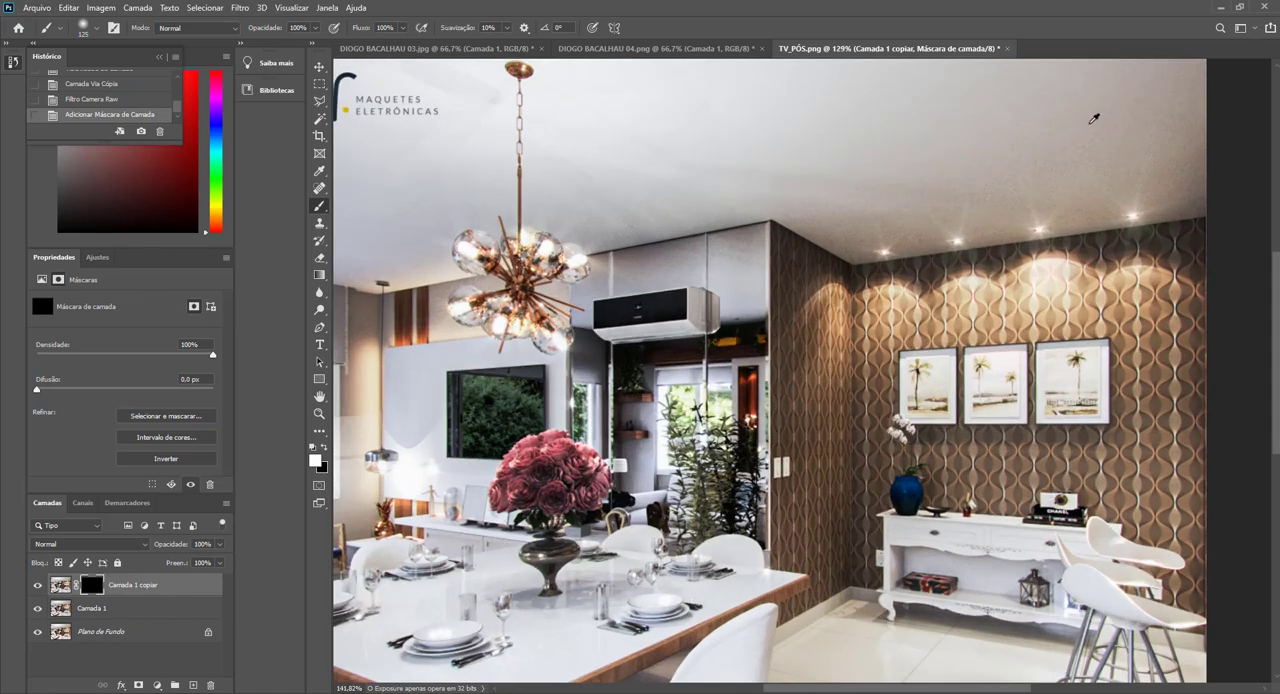
left_click_drag(1087, 129, 1171, 119)
mouse_move(928, 152)
left_mouse_down()
mouse_move(817, 216)
mouse_move(746, 228)
mouse_move(737, 254)
mouse_move(762, 255)
mouse_move(721, 252)
mouse_move(893, 232)
left_mouse_up()
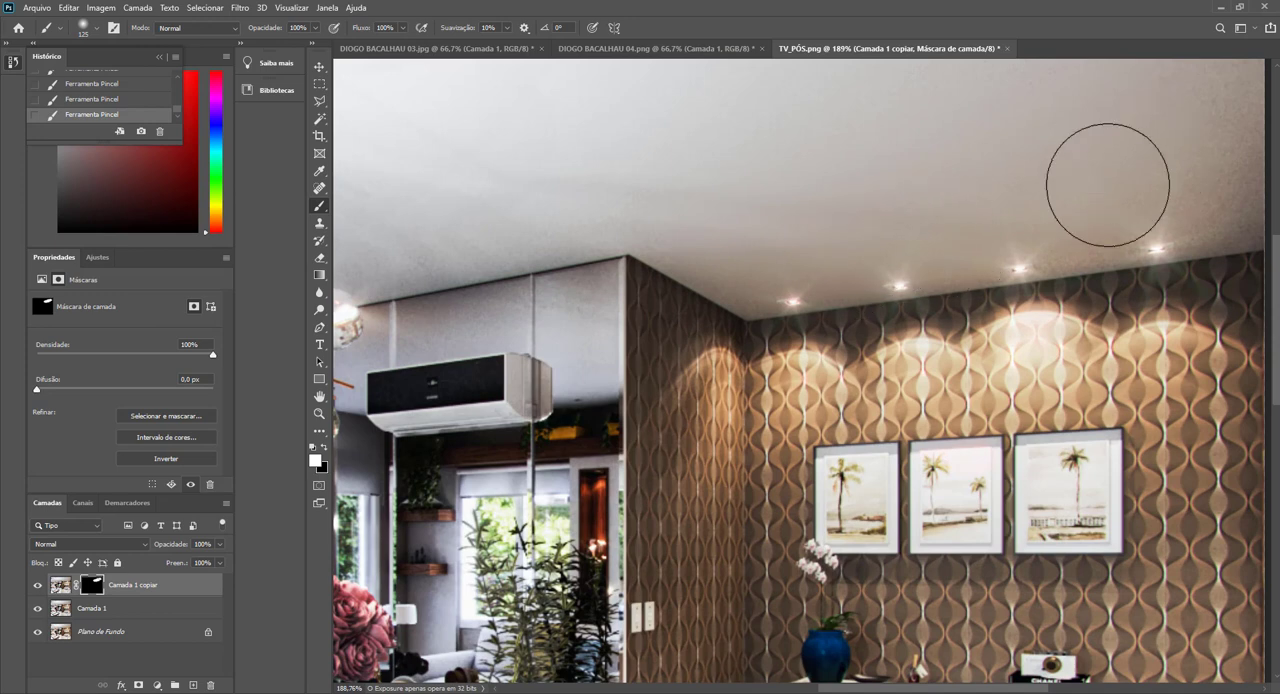
left_click_drag(1044, 168, 925, 250)
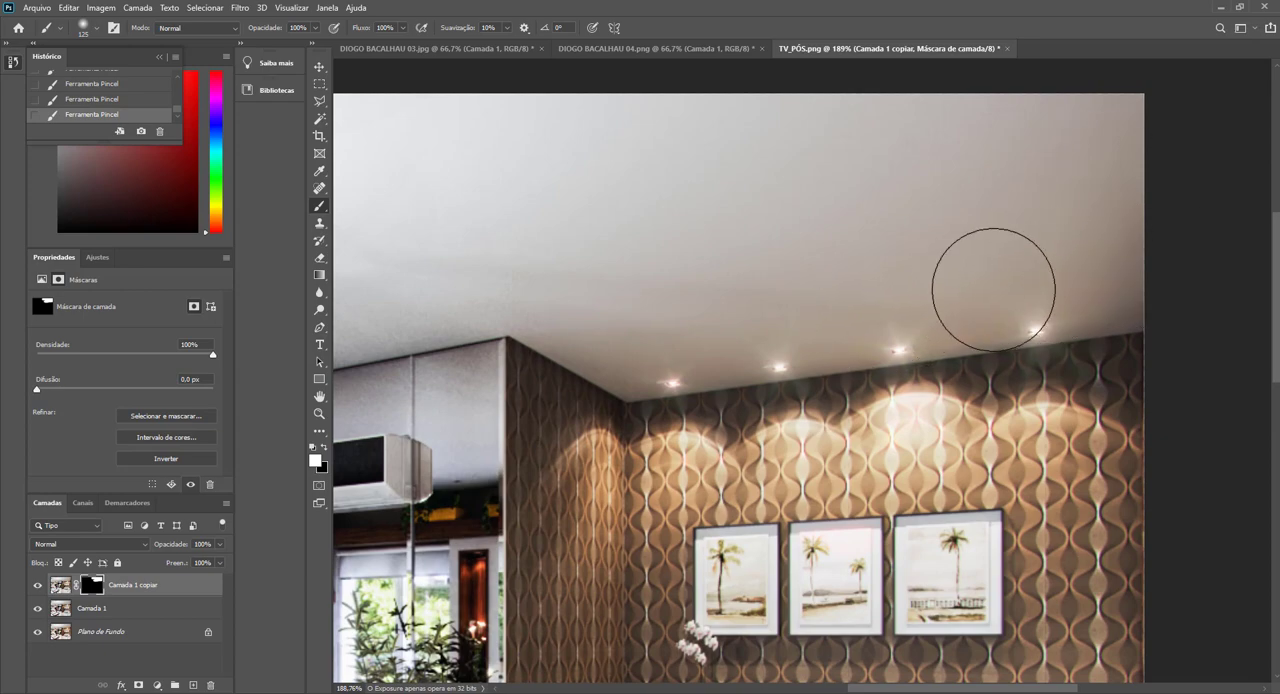
Paint white on the layer mask over the rest of the ceiling, above the air conditioner, around the chandelier and towards the window.
scroll(648, 268, "down", 4)
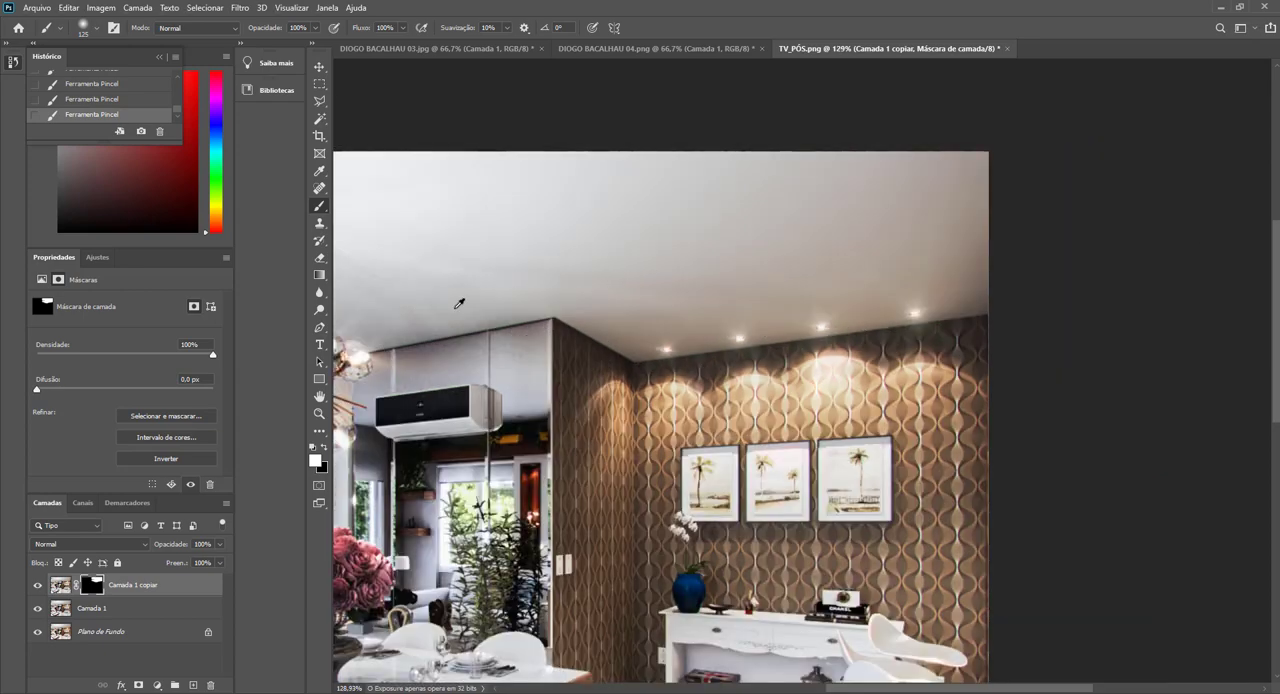
scroll(456, 308, "up", 4)
left_click_drag(546, 296, 401, 316)
scroll(668, 254, "down", 5)
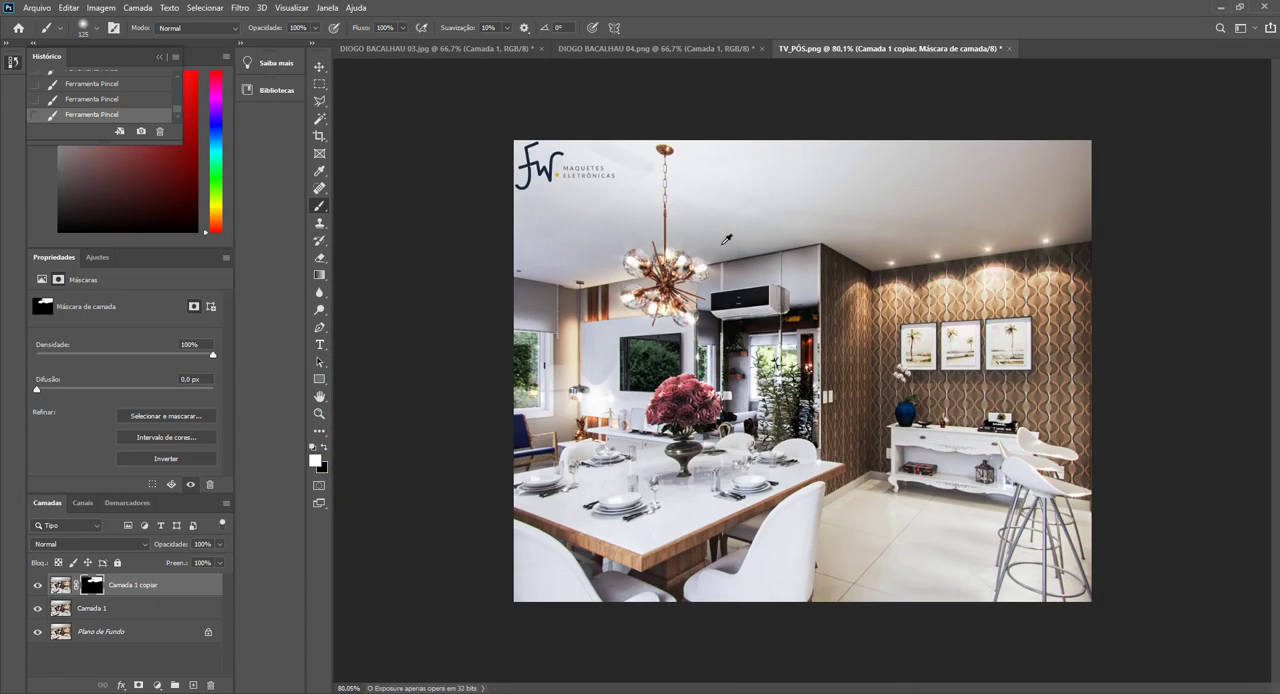
scroll(481, 204, "up", 4)
mouse_move(481, 204)
left_mouse_down()
mouse_move(532, 222)
mouse_move(425, 209)
mouse_move(475, 176)
left_mouse_up()
left_click_drag(477, 283, 446, 290)
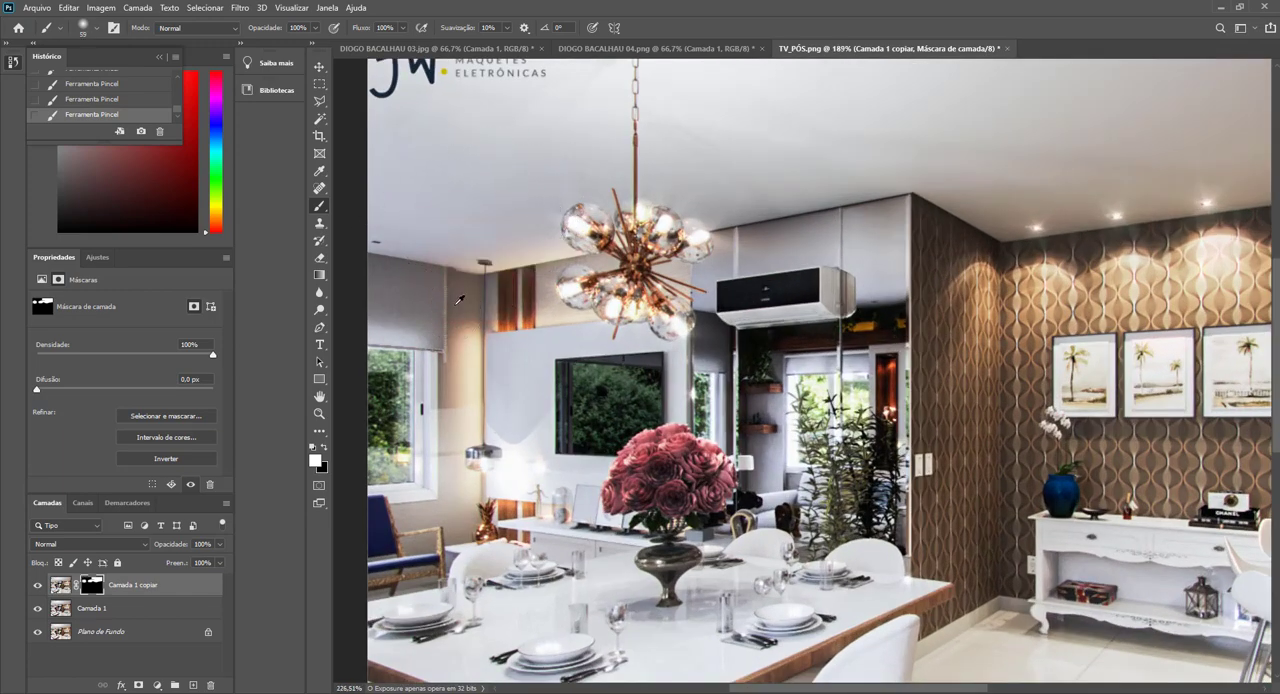
scroll(452, 300, "up", 4)
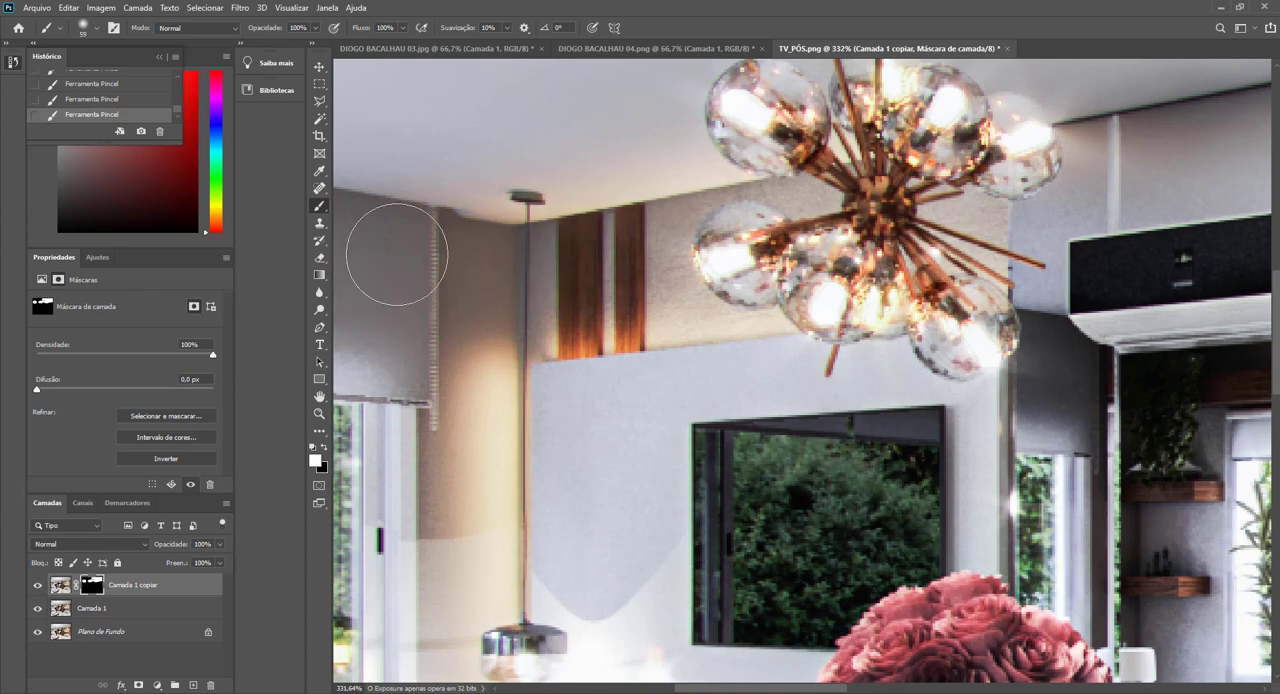
scroll(375, 250, "down", 3)
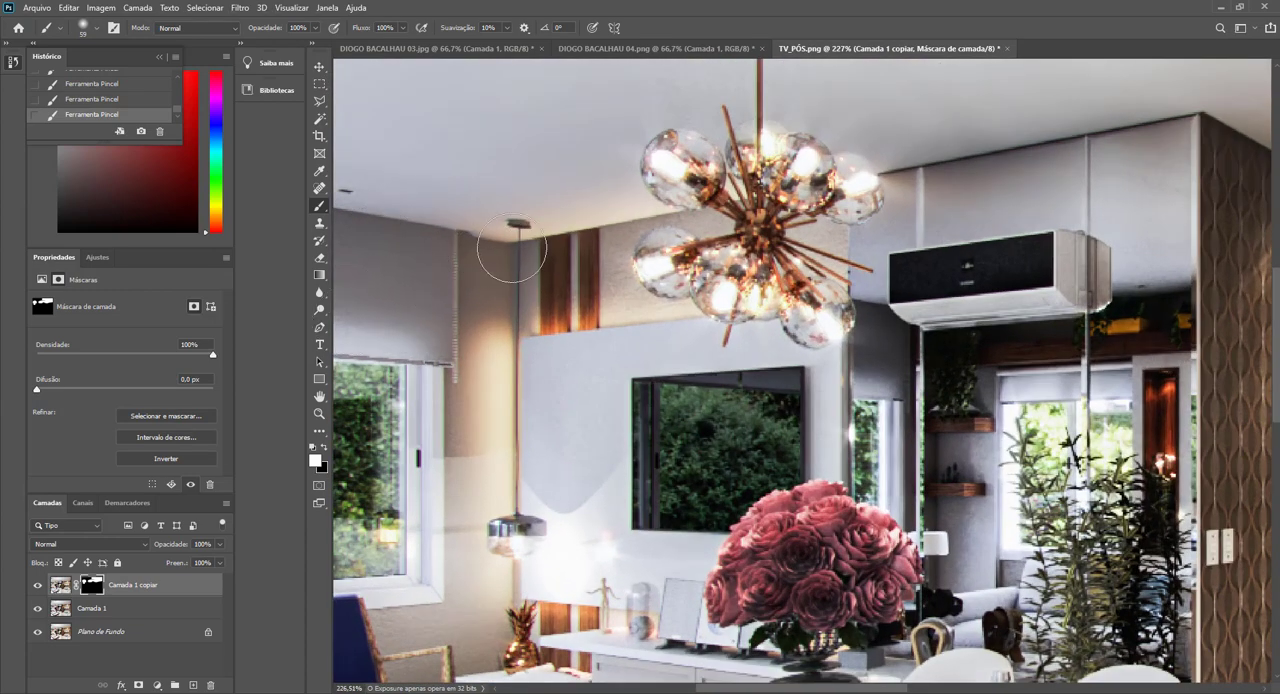
scroll(666, 245, "down", 4)
scroll(689, 243, "down", 1)
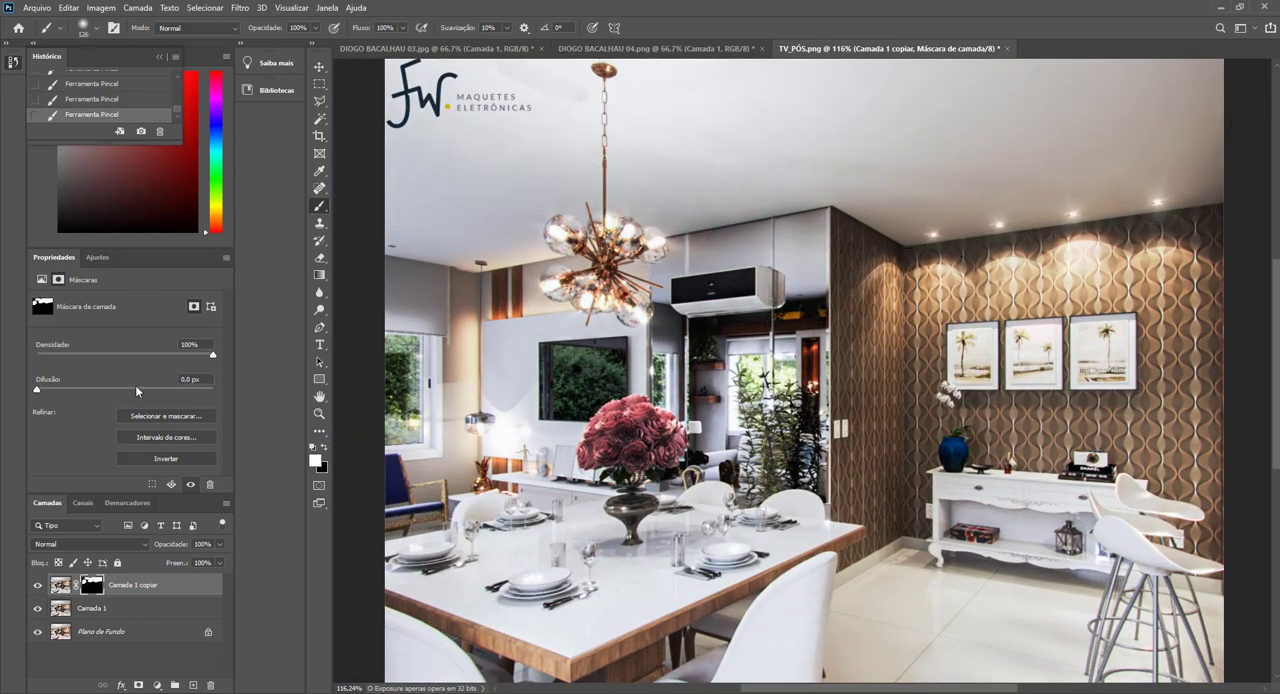
Toggle the masked layer's visibility repeatedly to compare the ceiling with and without noise reduction.
left_click(39, 588)
left_click(39, 588)
left_click(39, 588)
left_click(39, 588)
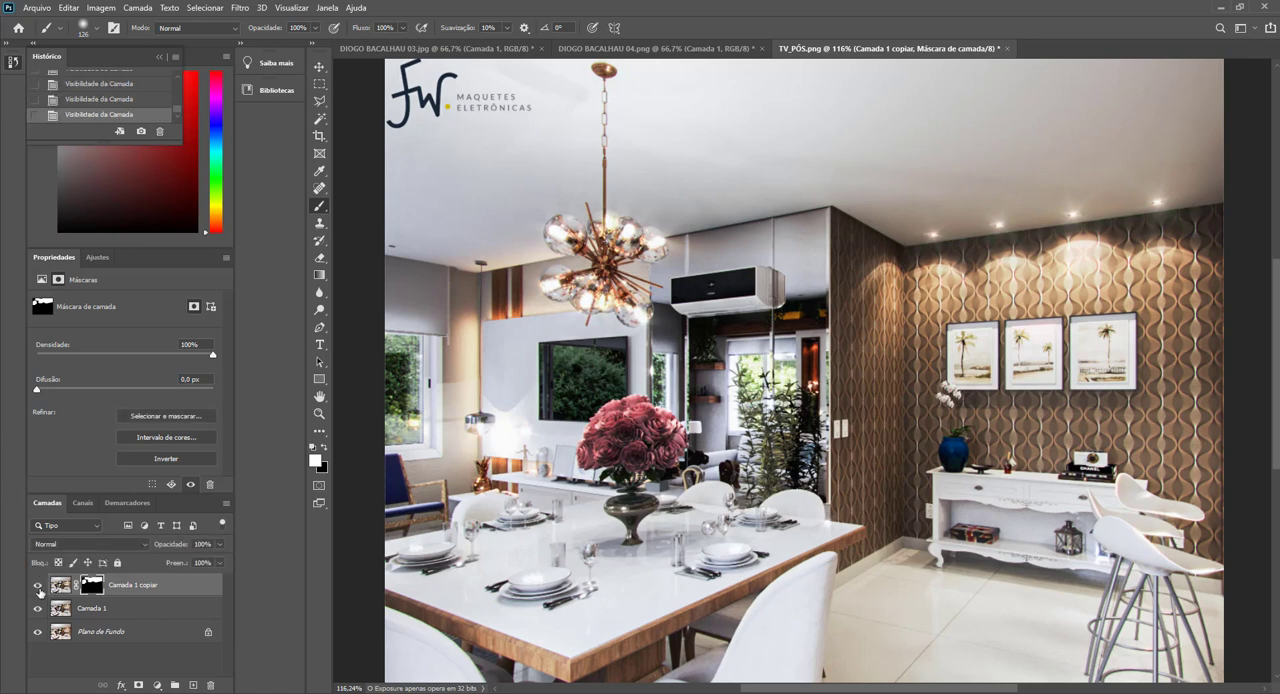
key("ctrl+0")
key("ctrl+plus")
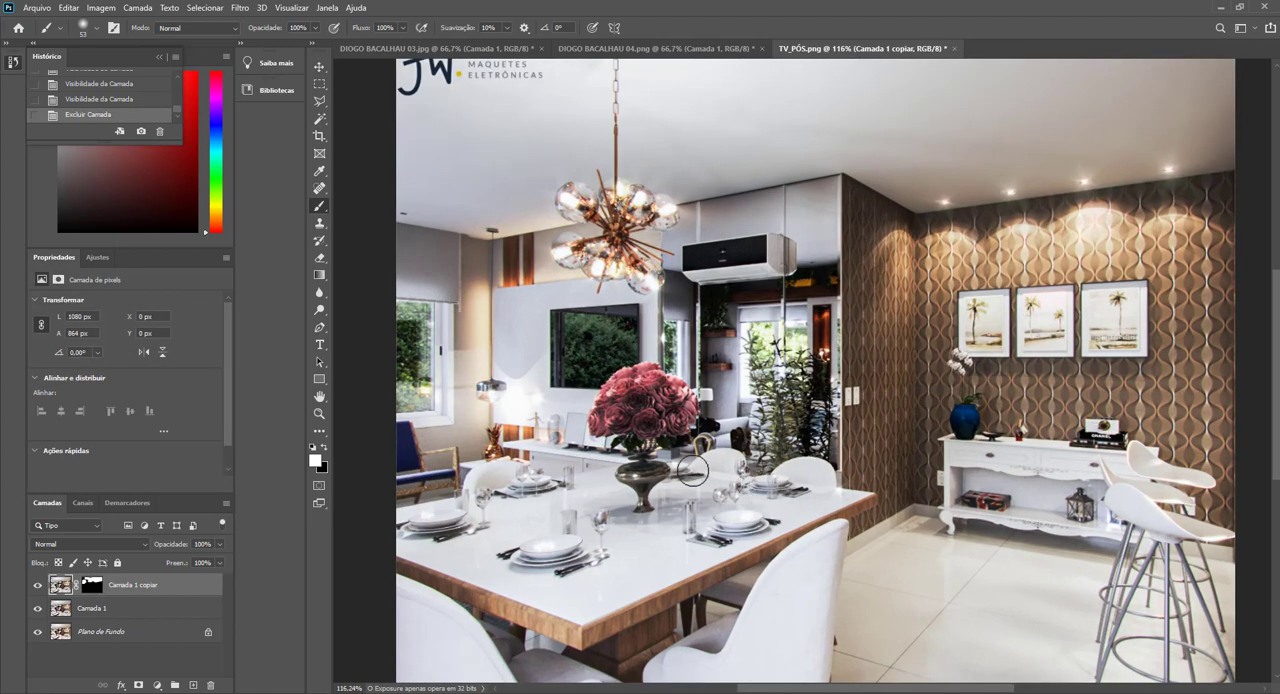
Select the red roses in the vase on the dining table with the Polygonal Lasso, tracing around the whole bouquet.
scroll(650, 385, "up", 3)
scroll(657, 375, "up", 5)
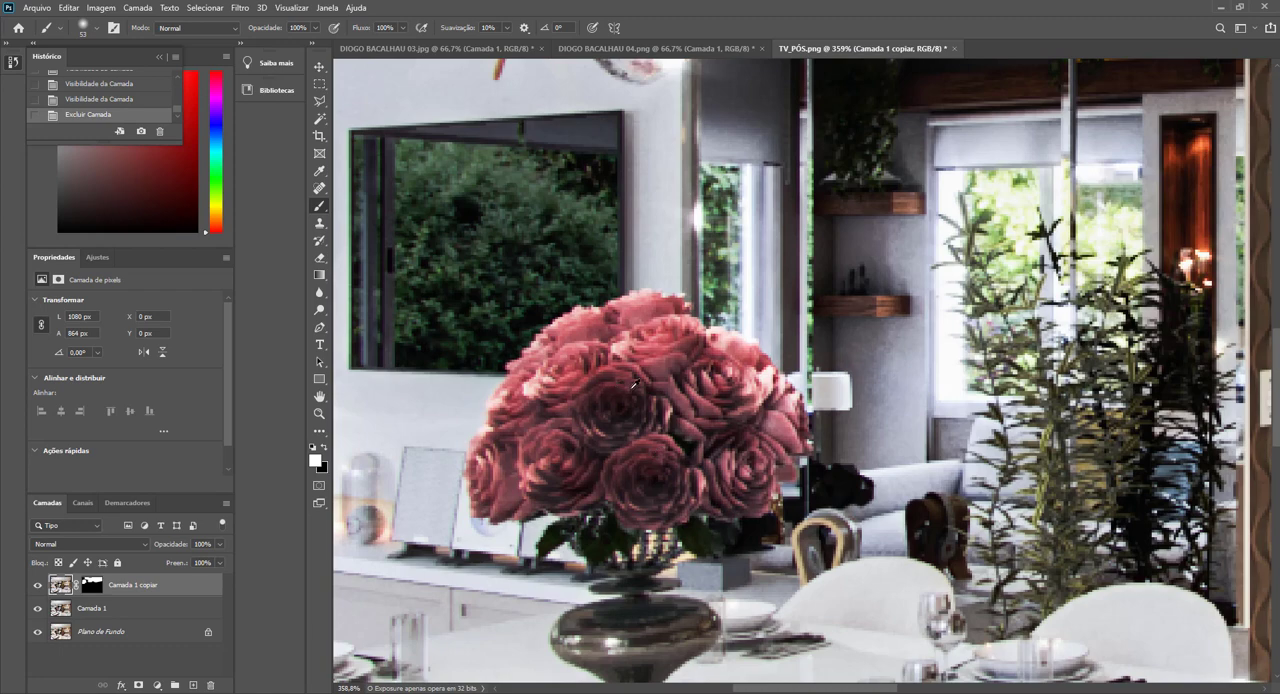
scroll(634, 383, "down", 3)
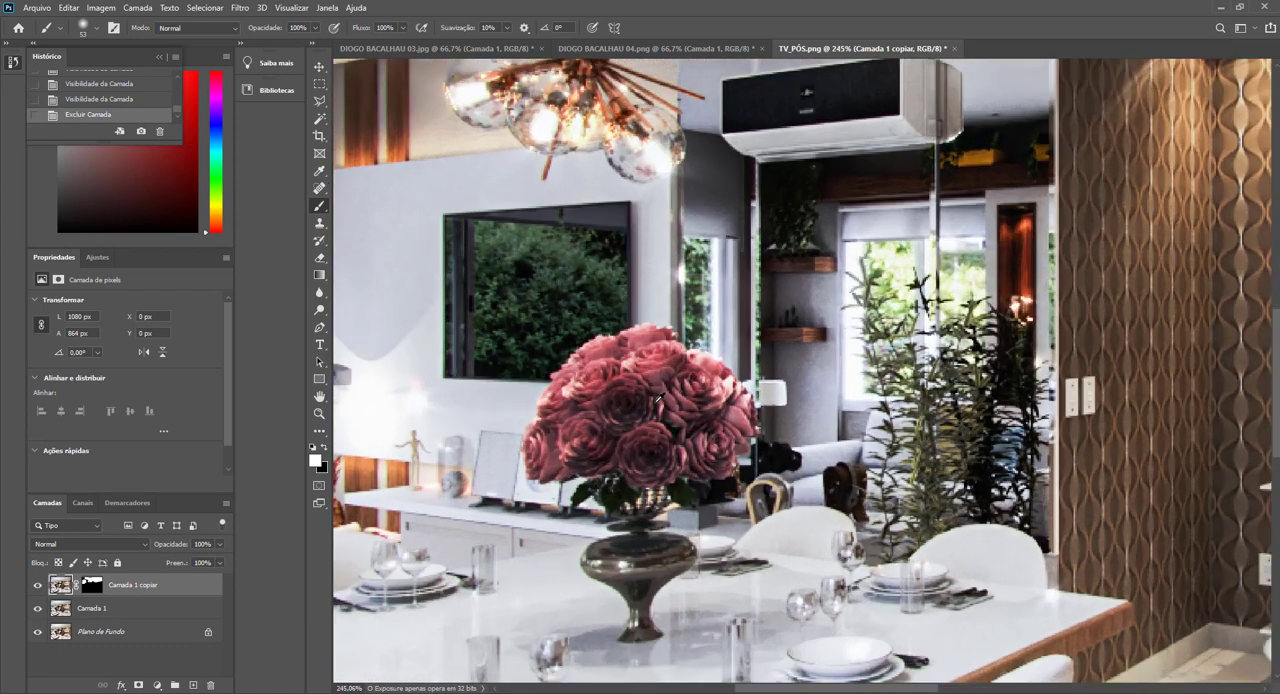
scroll(658, 398, "up", 1)
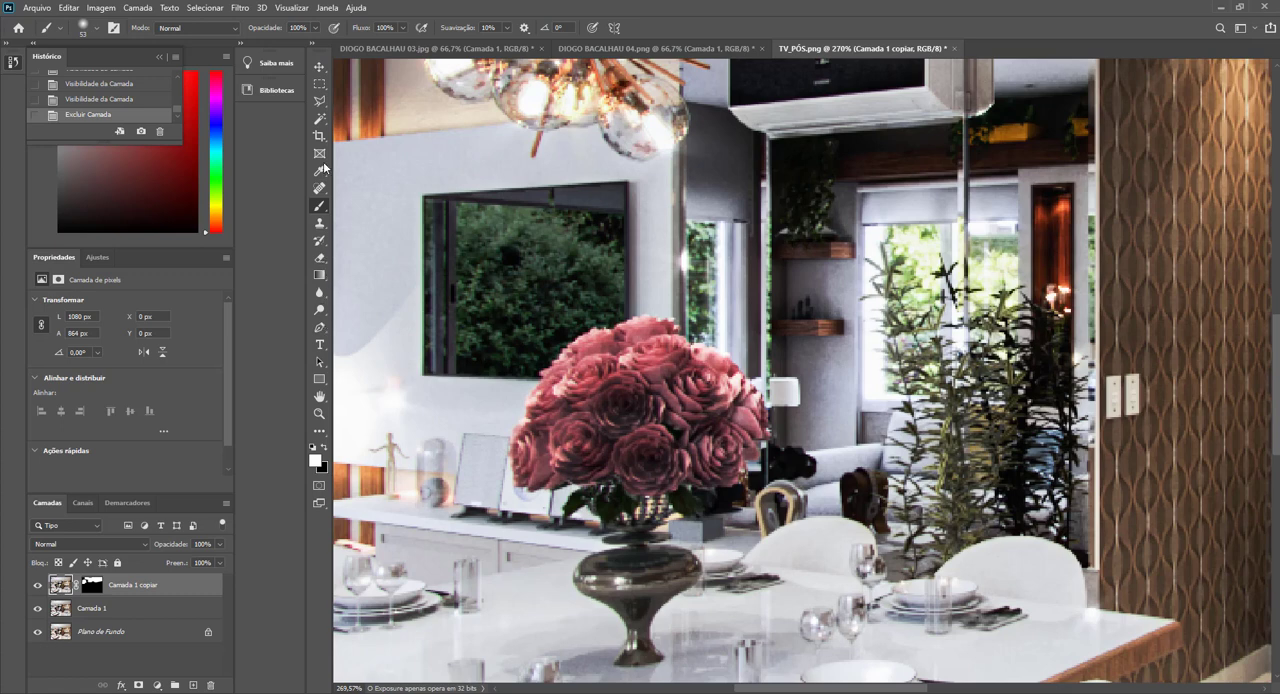
left_click(319, 103)
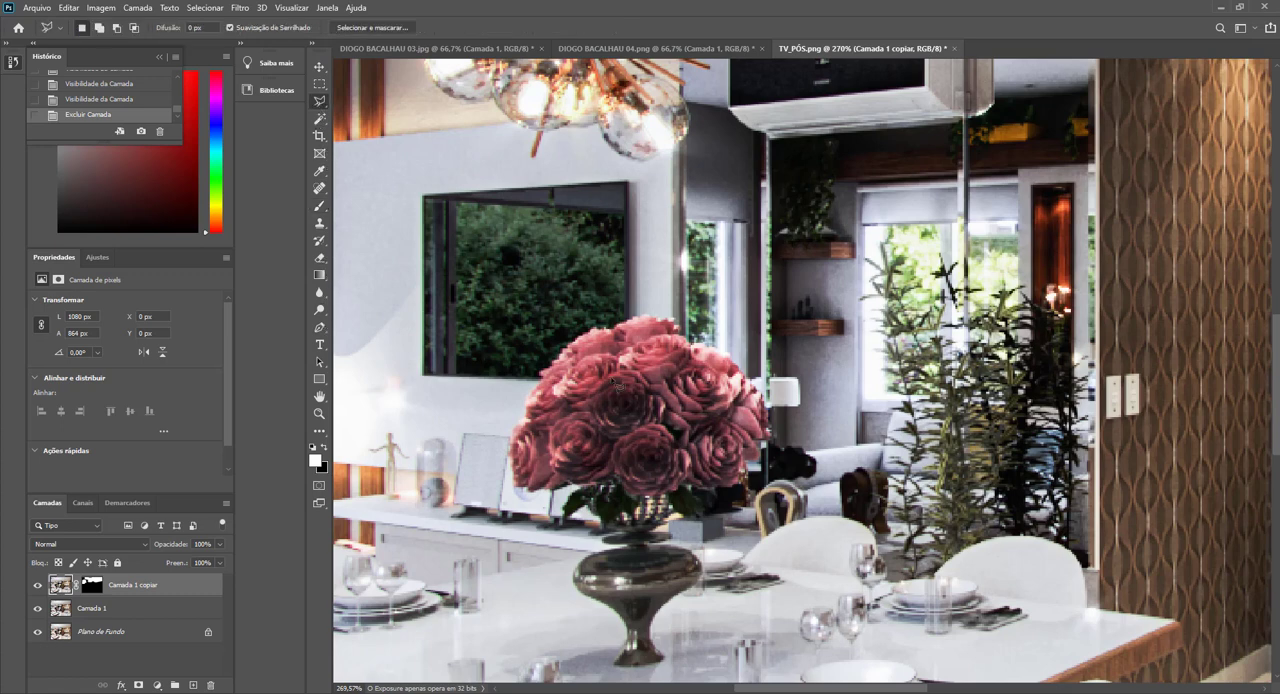
mouse_move(673, 326)
left_mouse_down()
mouse_move(640, 320)
mouse_move(563, 352)
mouse_move(522, 445)
mouse_move(523, 490)
mouse_move(718, 493)
mouse_move(750, 480)
mouse_move(765, 440)
left_mouse_up()
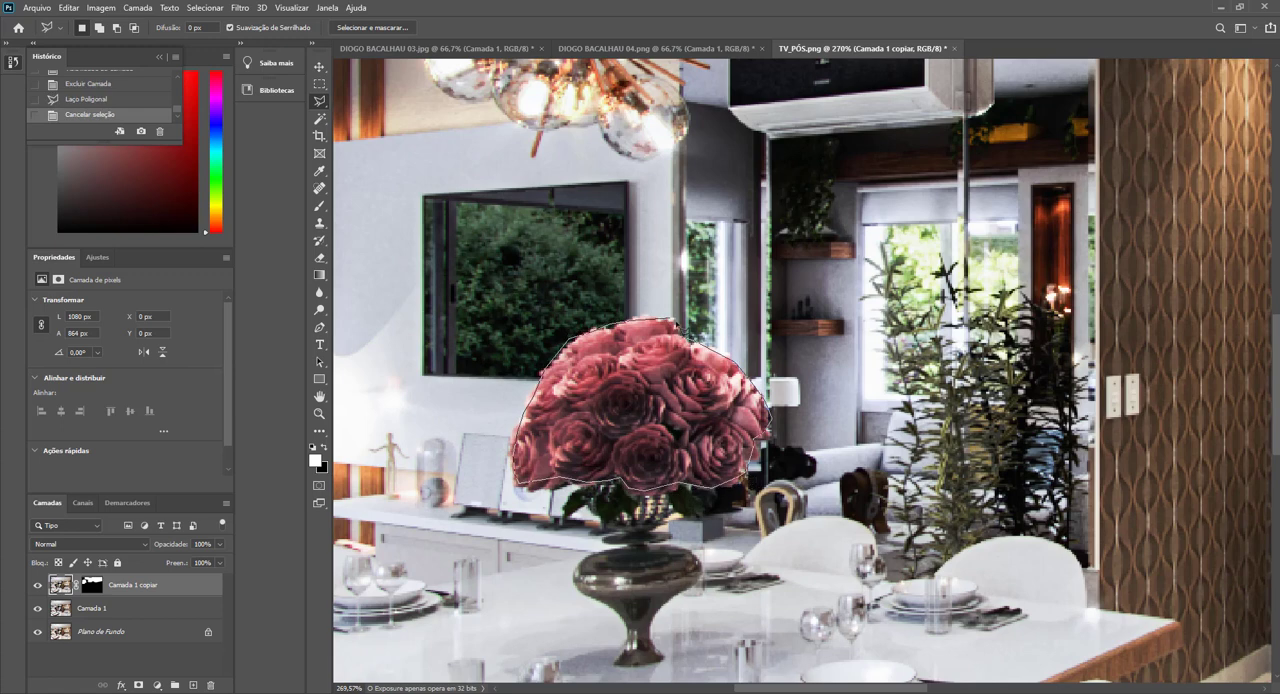
left_click(677, 325)
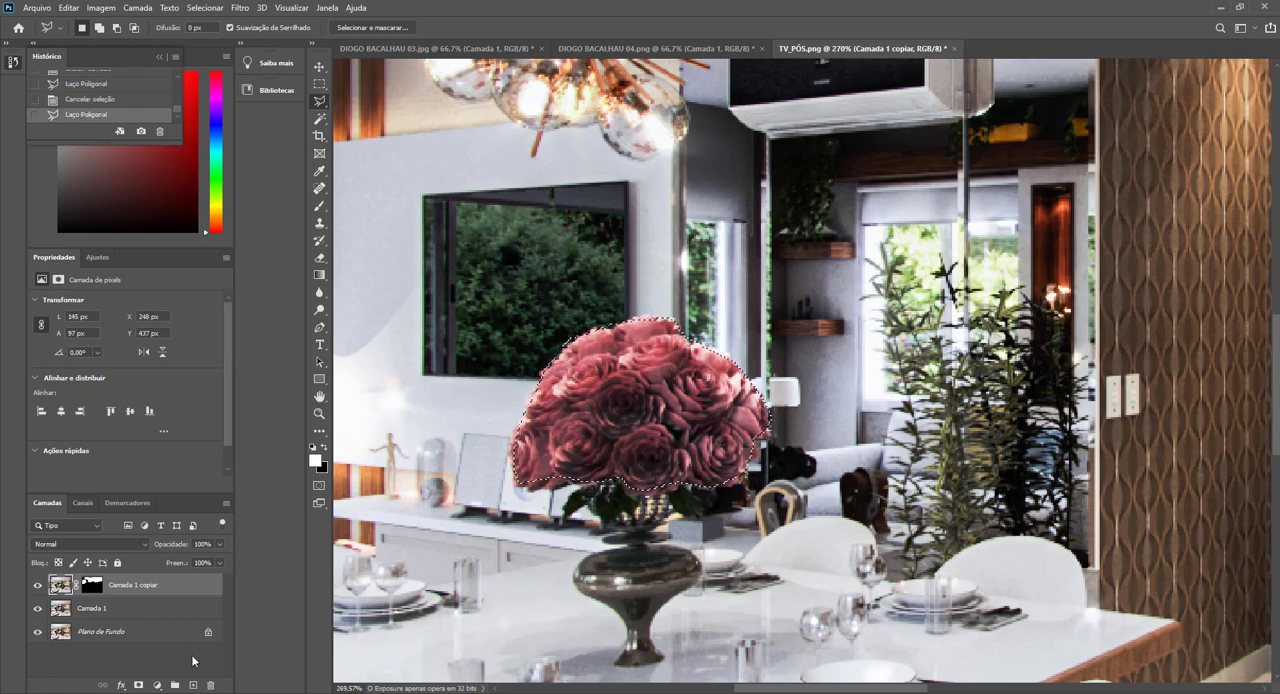
Add a Curves adjustment layer limited to the selected roses, with one point raised in the highlights and another in the shadows.
left_click(157, 685)
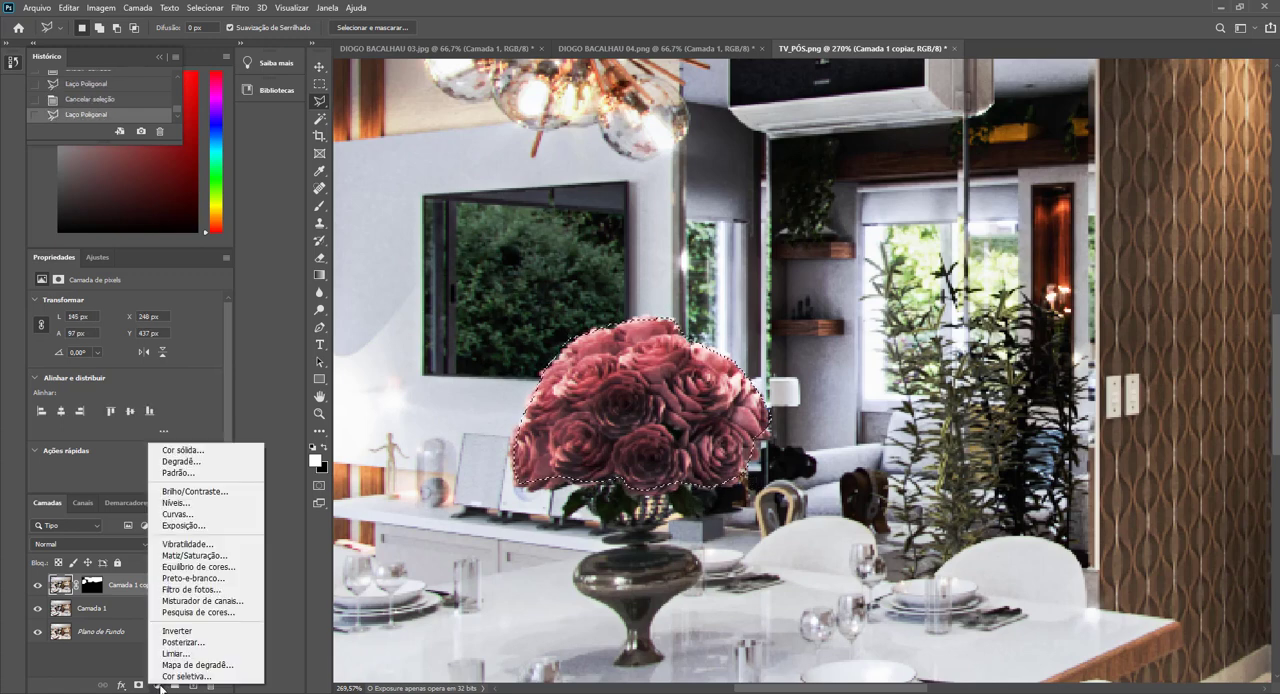
left_click(227, 519)
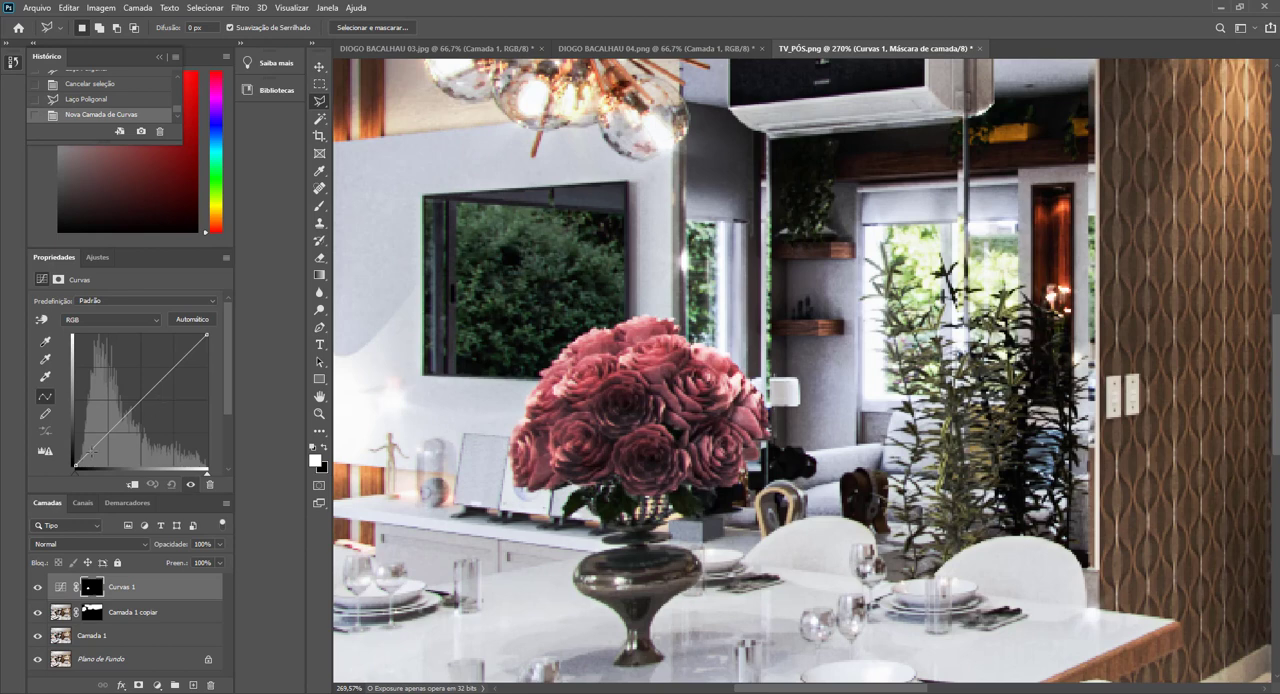
left_click_drag(182, 356, 179, 350)
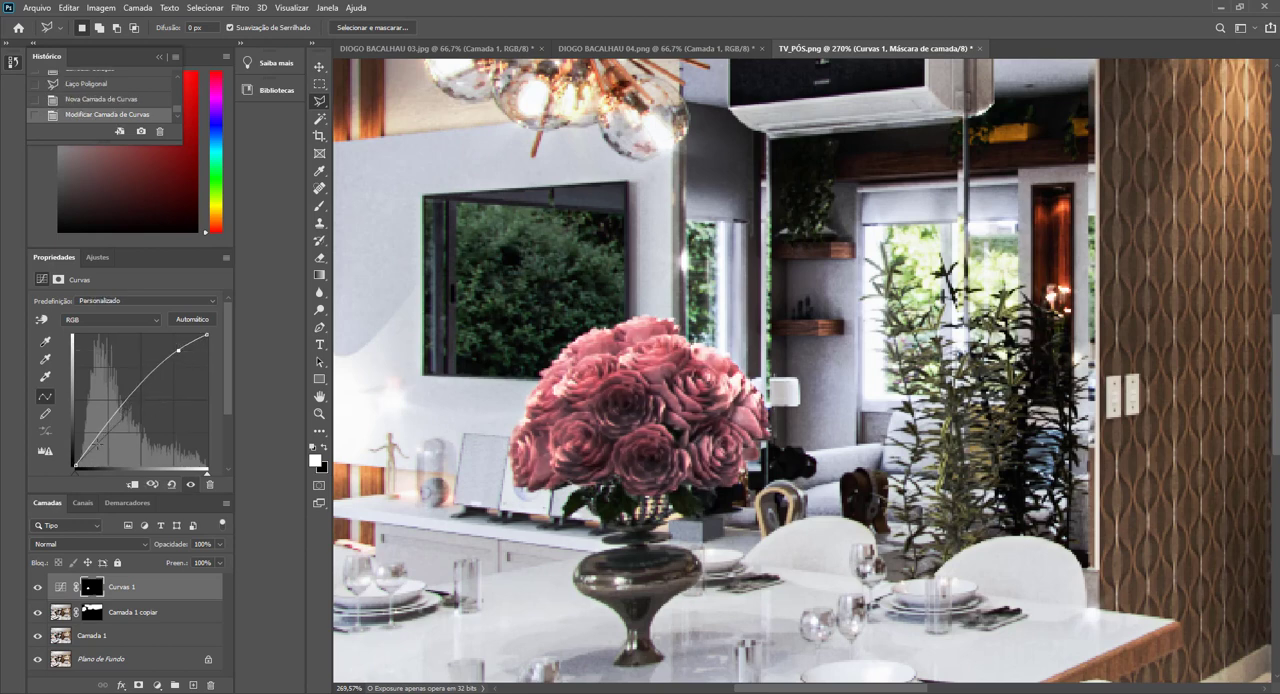
left_click_drag(93, 444, 98, 447)
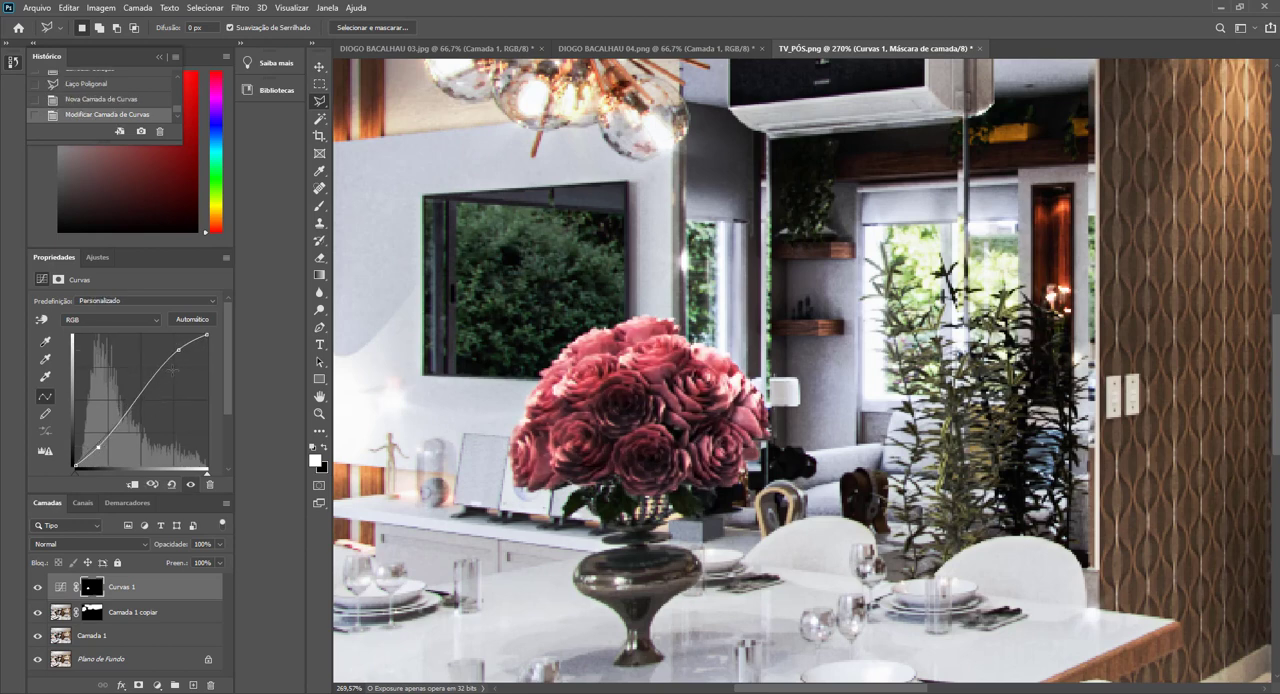
left_click_drag(179, 350, 174, 348)
left_click_drag(100, 447, 94, 443)
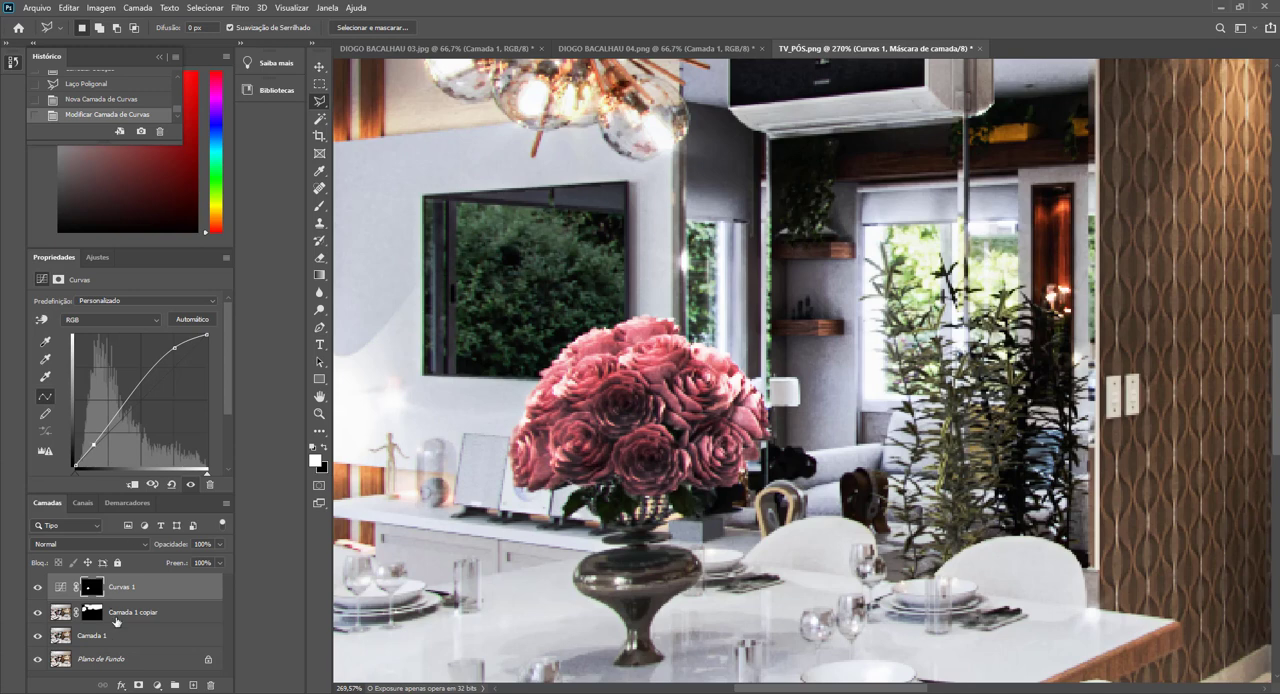
Load the Curves mask as a selection and recolour the roses purple with a Hue/Saturation layer, using hue -104 and luminosity +2.
left_click(98, 596, "ctrl")
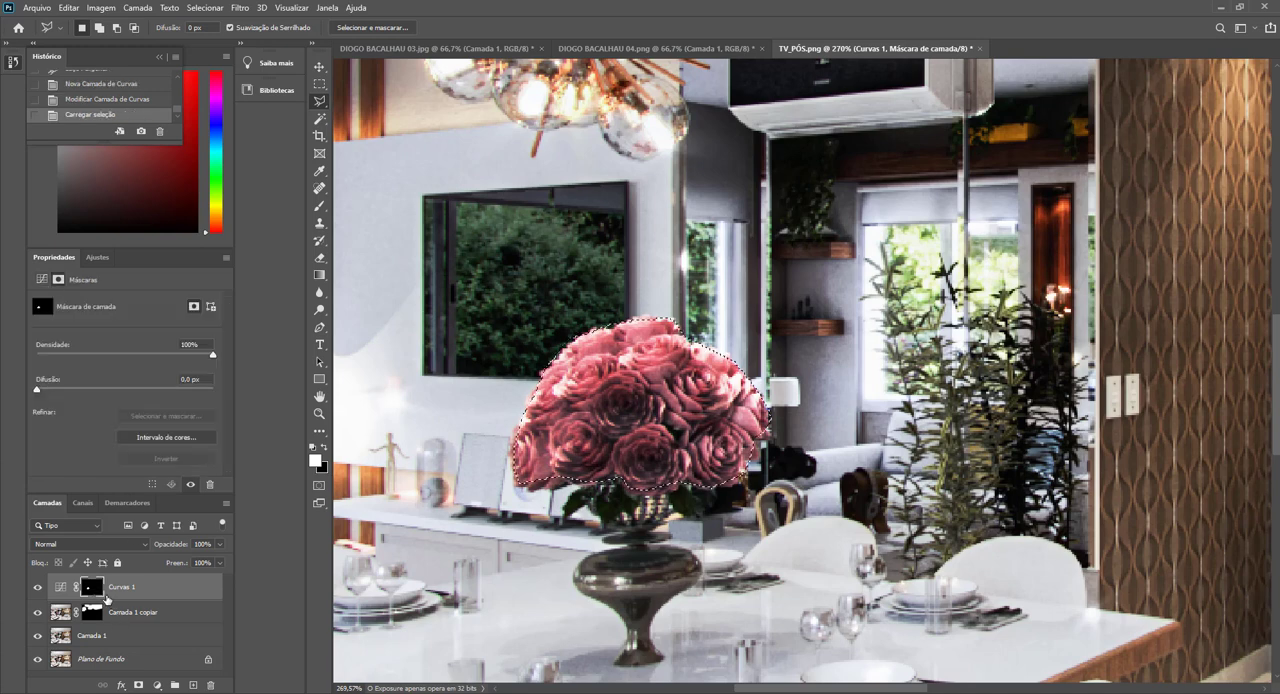
left_click(156, 686)
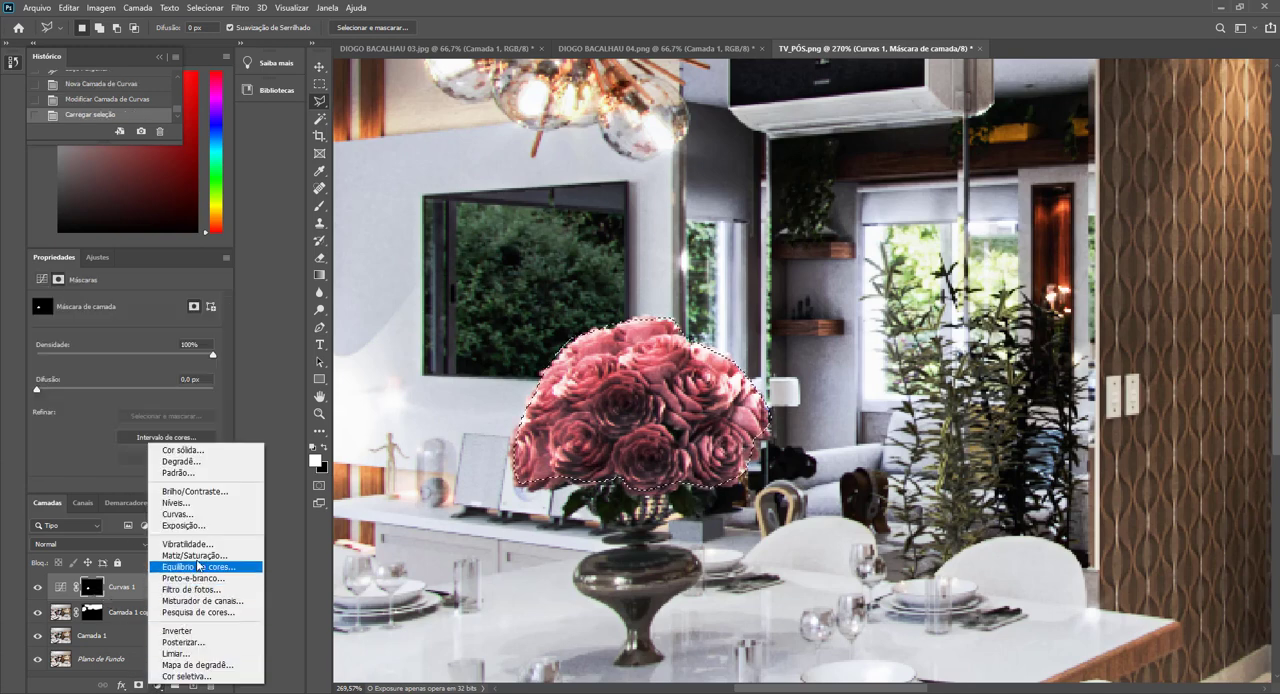
left_click(200, 565)
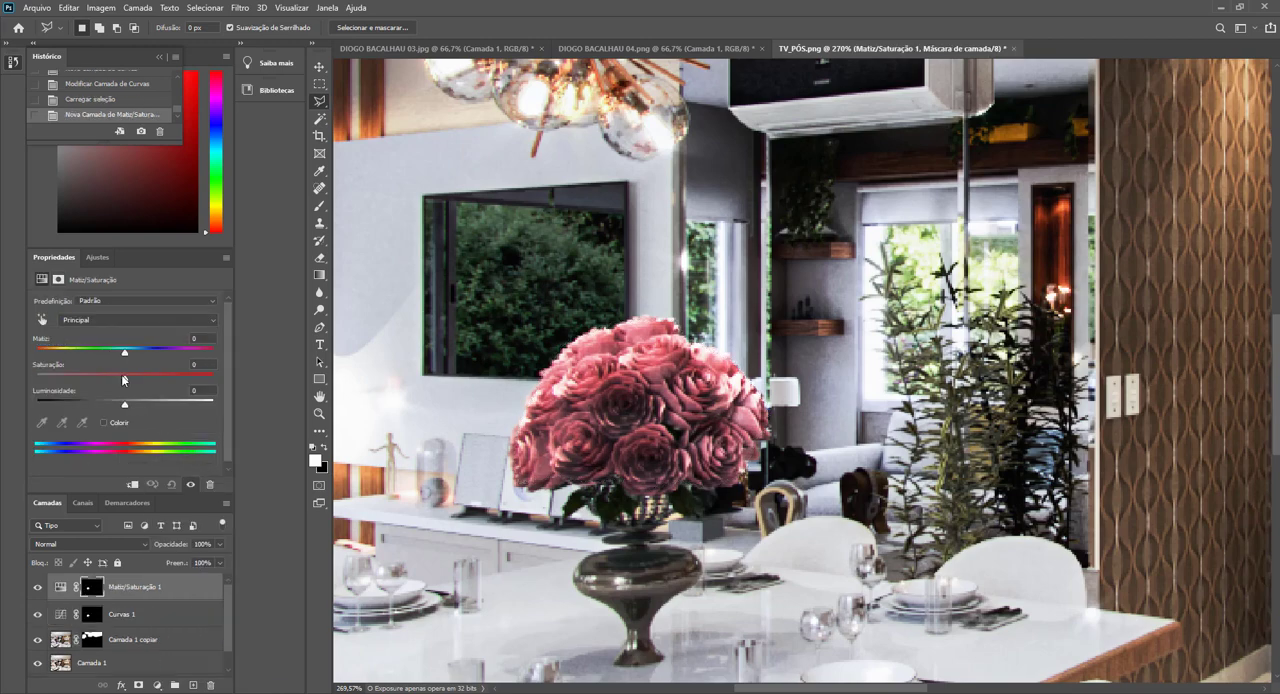
left_click_drag(125, 379, 133, 378)
key("ctrl+0")
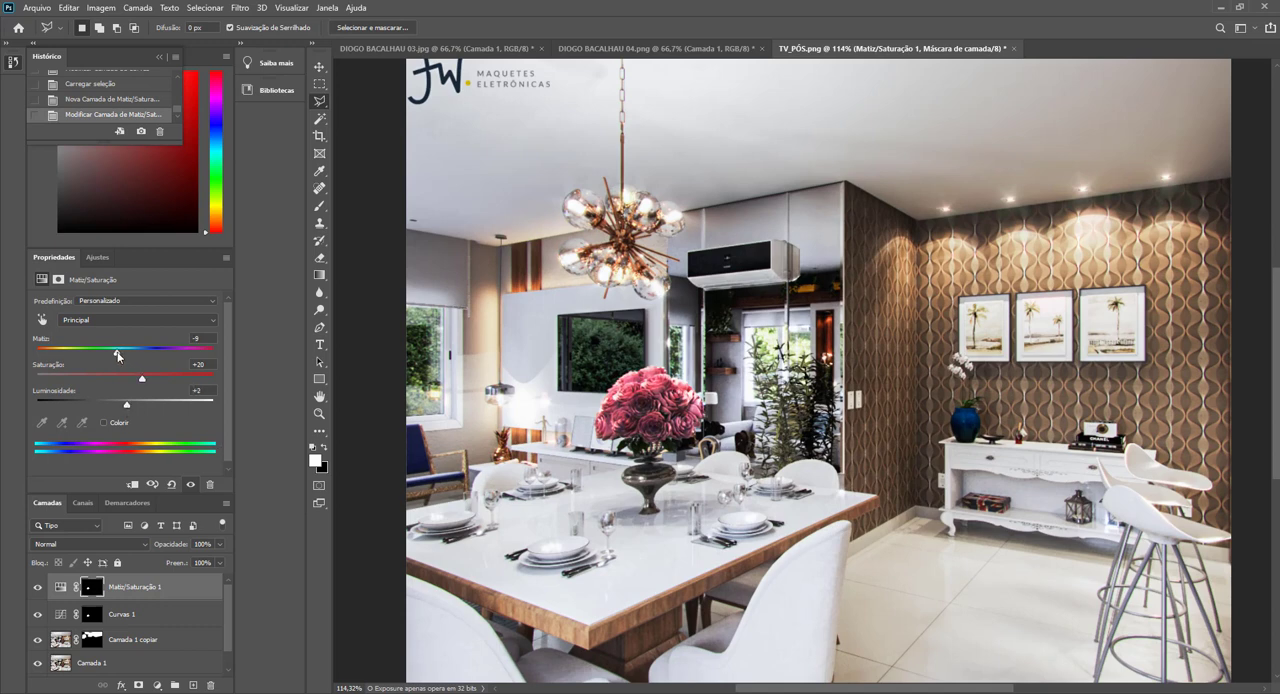
left_click_drag(106, 356, 64, 362)
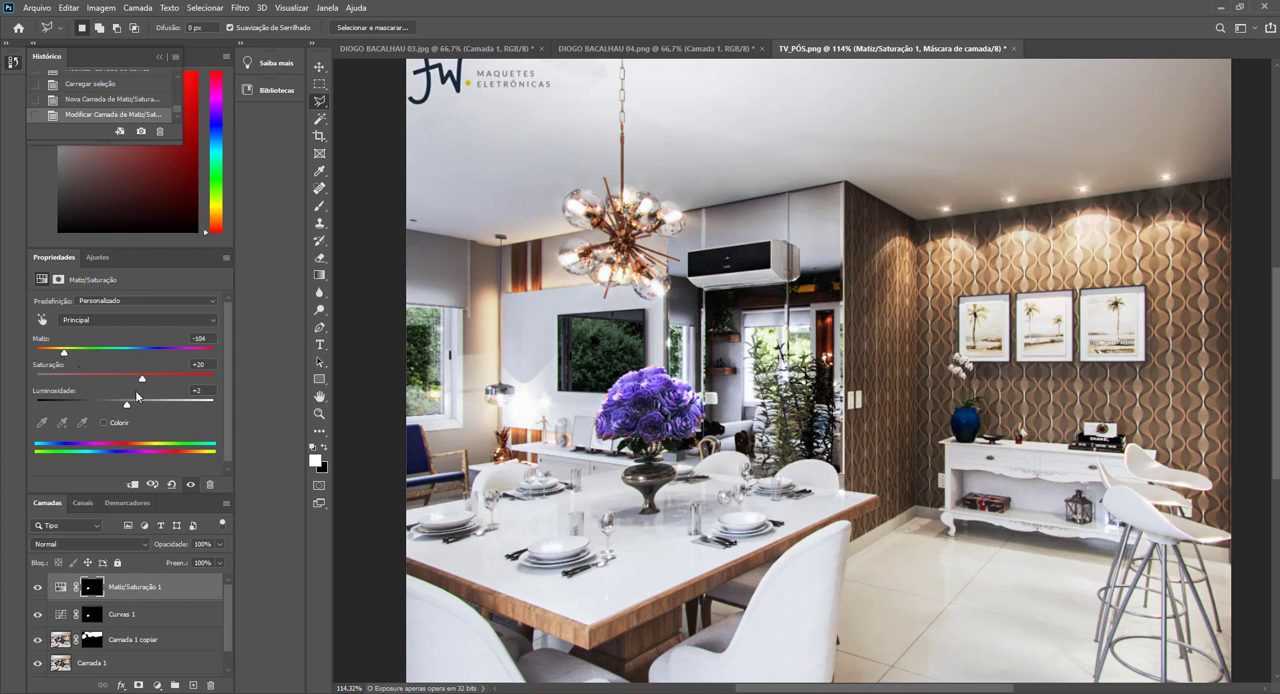
left_click_drag(138, 383, 121, 379)
Paint white on the Hue/Saturation mask with an 11 px brush along the bouquet's edges to recolour the remaining red petals.
left_click(94, 588)
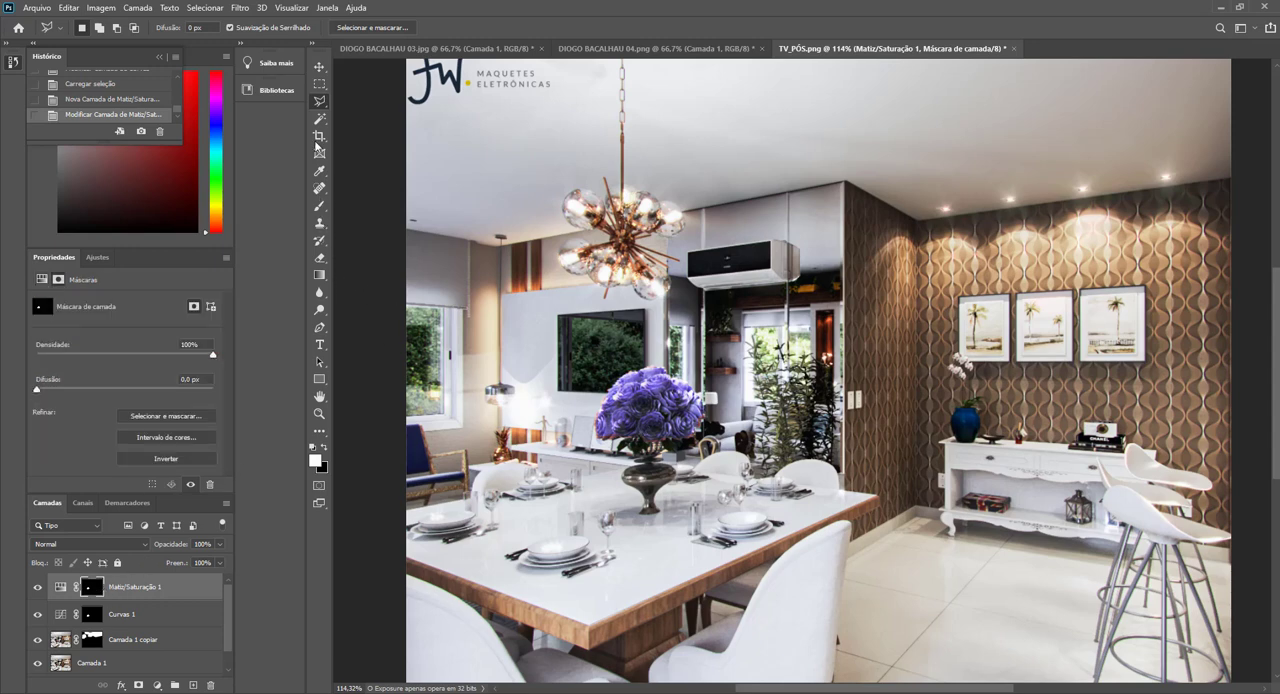
left_click(320, 205)
scroll(656, 427, "up", 5)
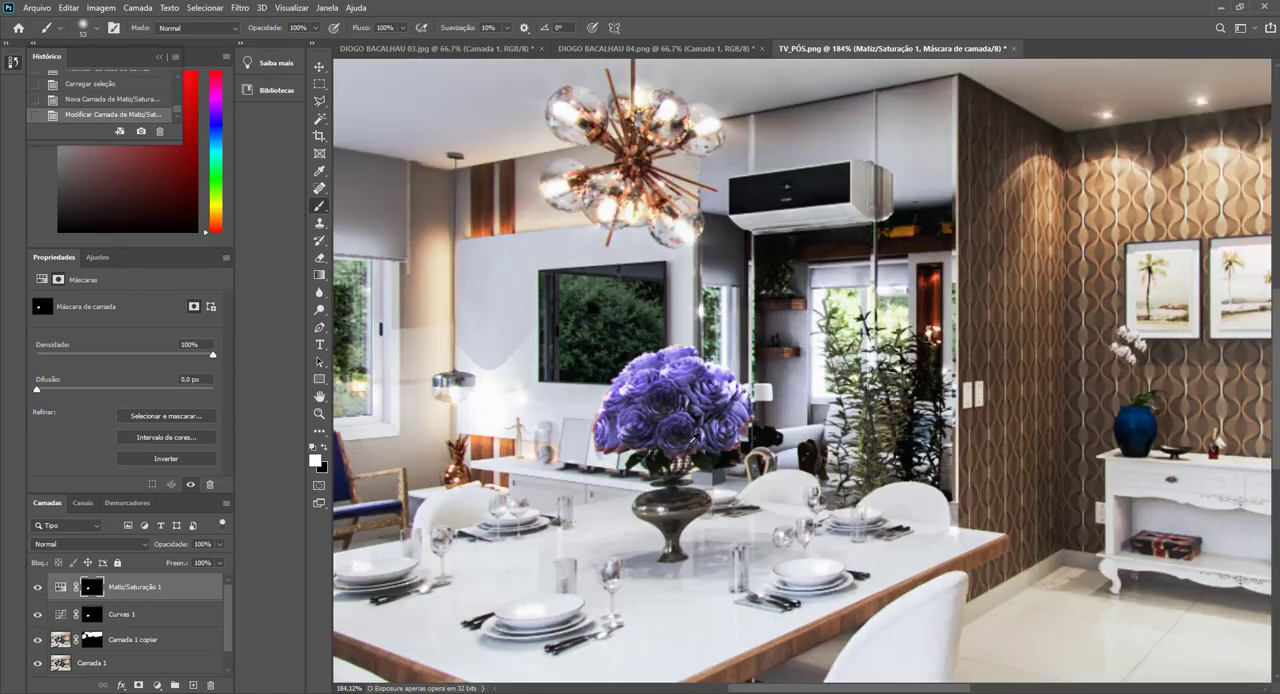
left_click_drag(758, 444, 703, 454)
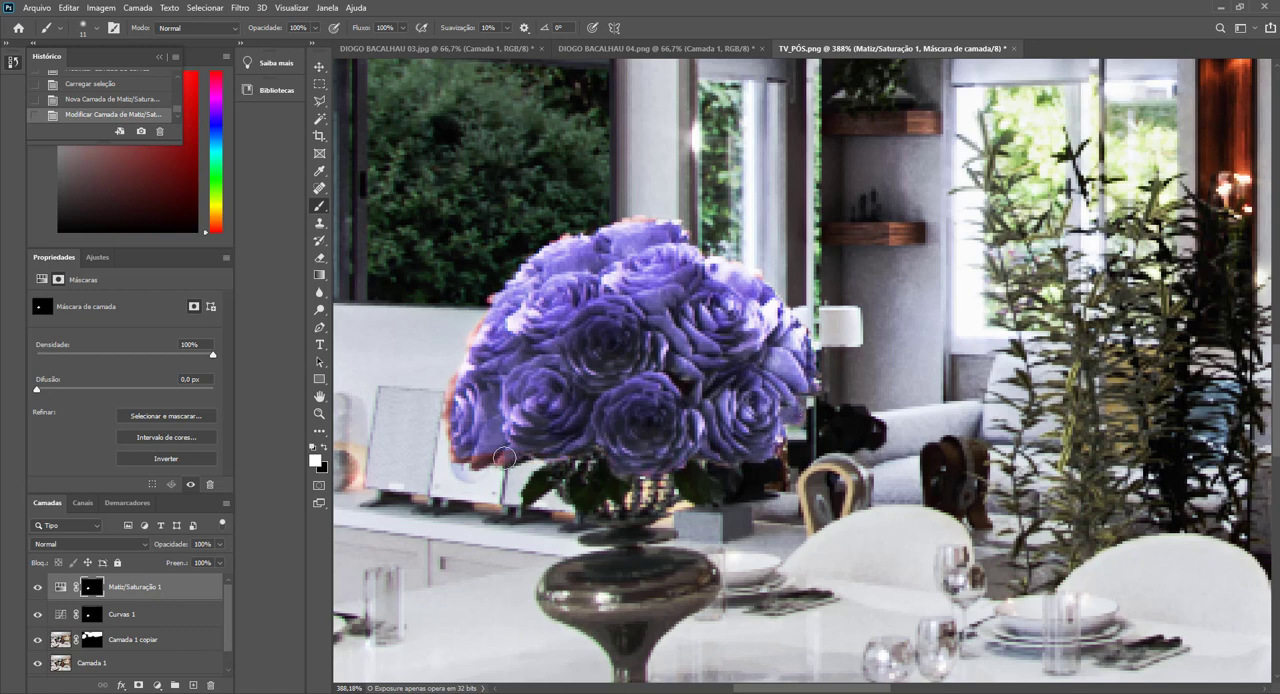
mouse_move(465, 458)
left_mouse_down()
mouse_move(451, 405)
mouse_move(487, 312)
left_mouse_up()
left_click_drag(607, 251, 577, 250)
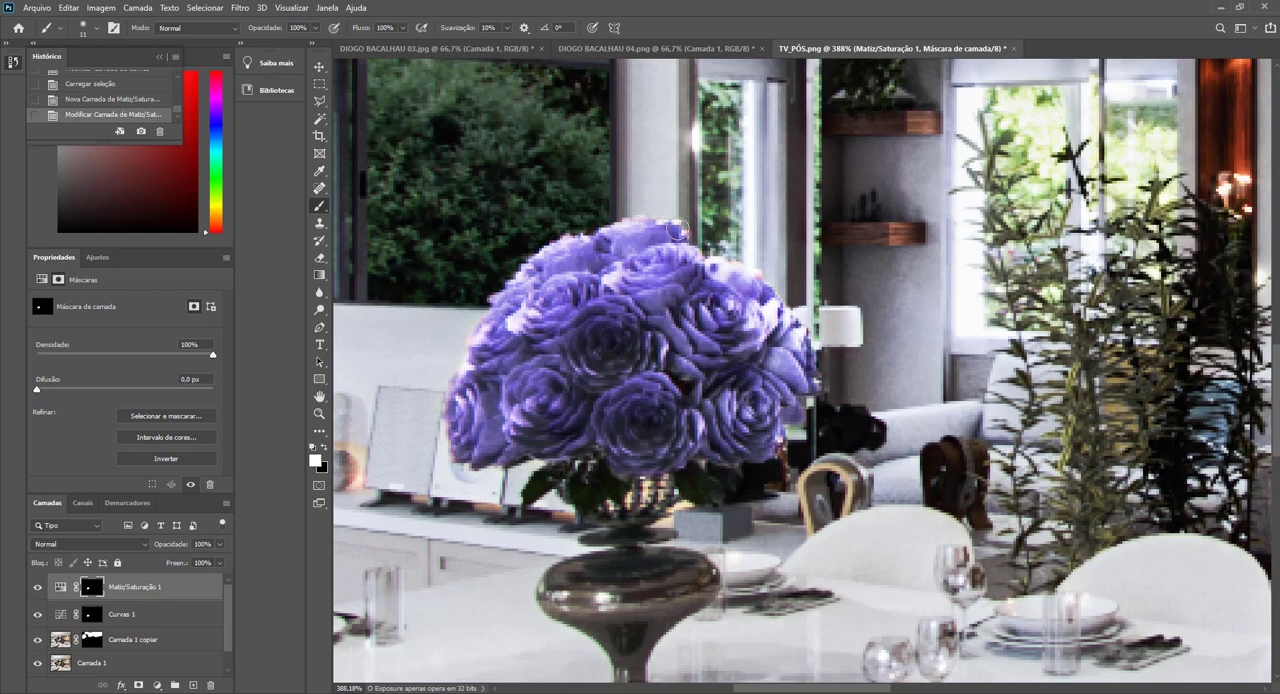
left_click_drag(678, 231, 709, 253)
left_click(777, 440)
key("ctrl+0")
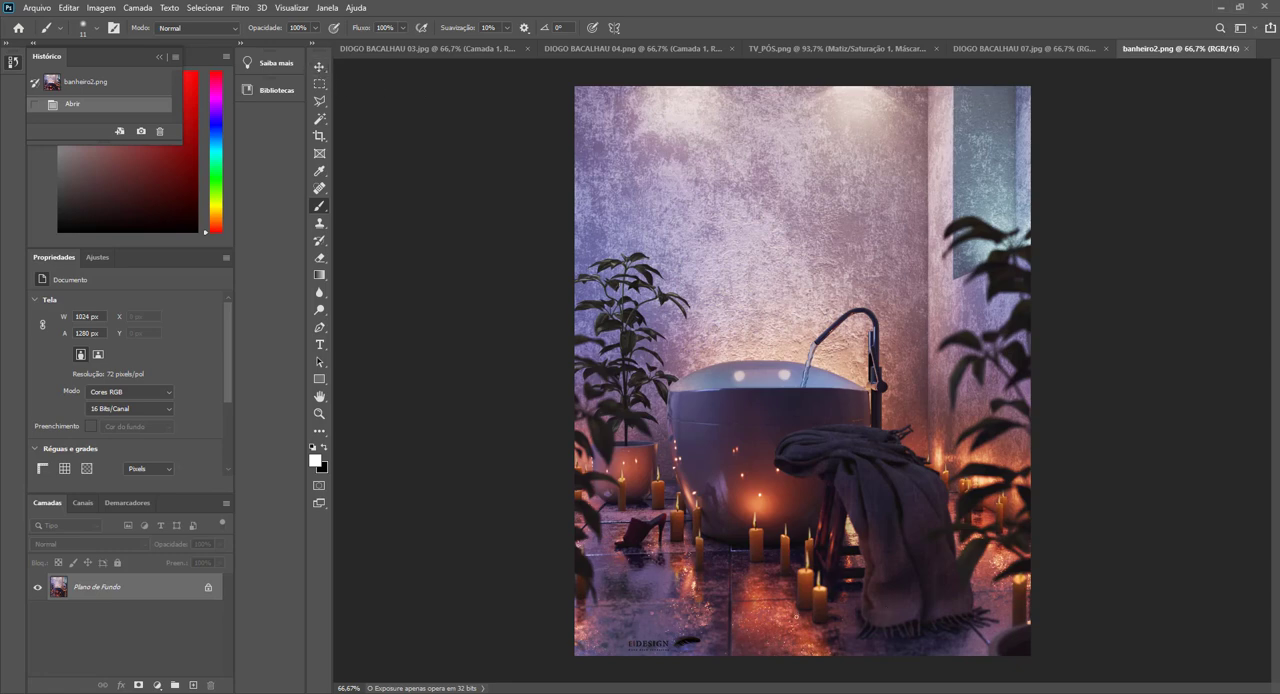
Duplicate the background layer of banheiro2.png, keeping the speckled floor around the candles in view.
left_click(320, 68)
scroll(735, 612, "up", 13)
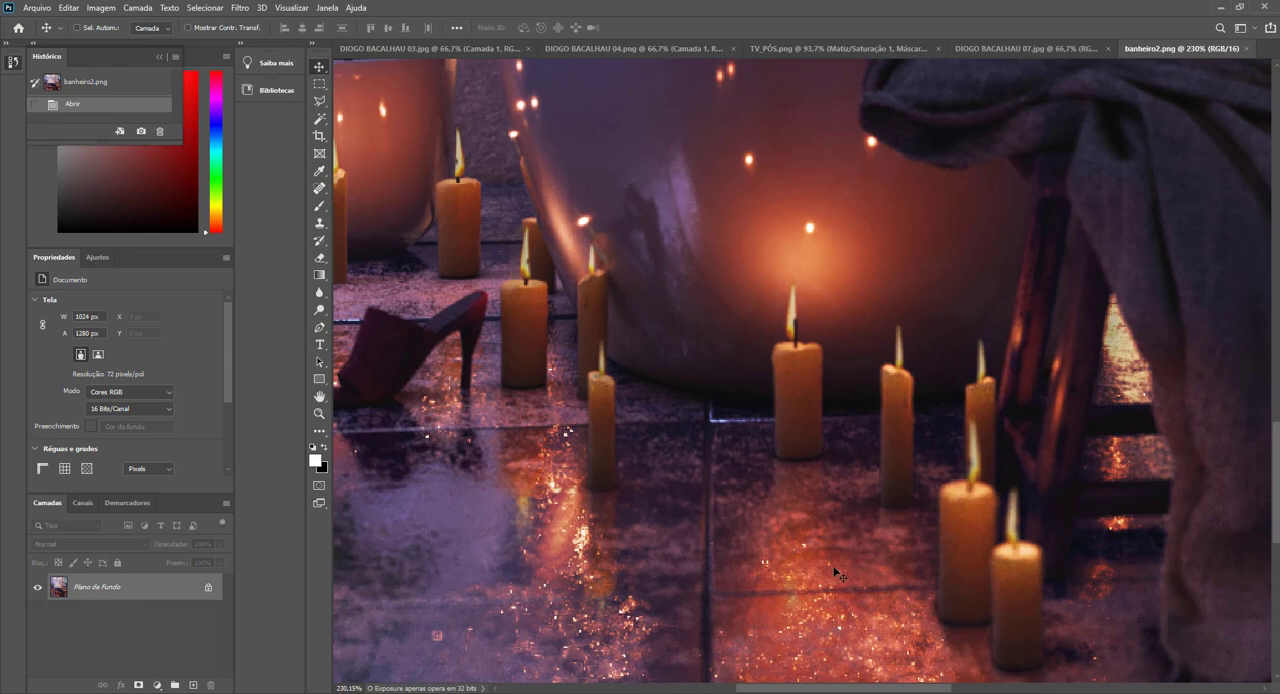
scroll(838, 575, "down", 3)
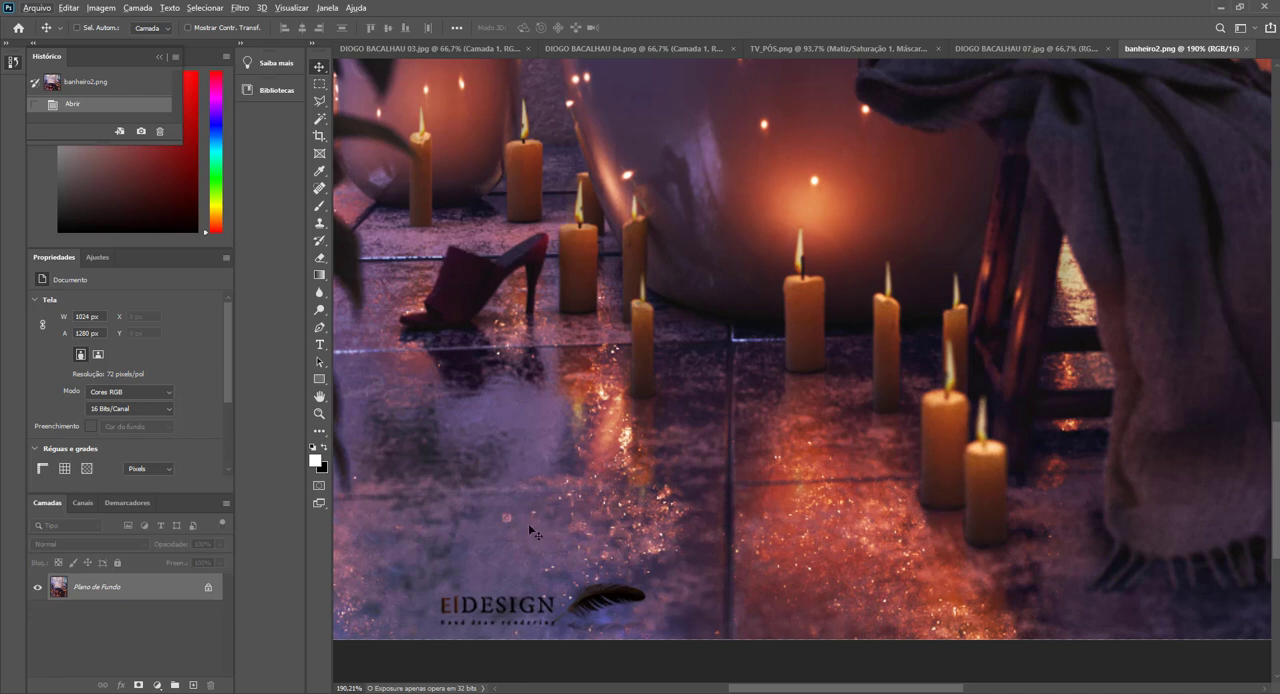
scroll(645, 549, "down", 3)
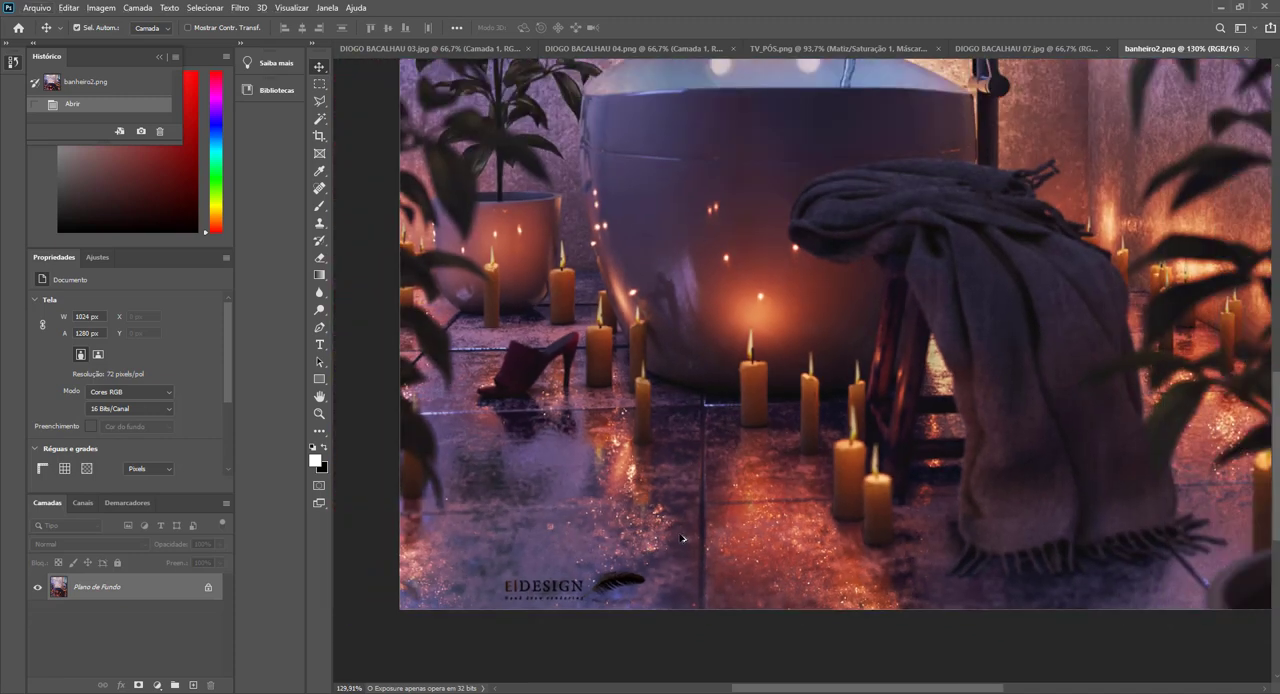
key("ctrl+j")
scroll(675, 537, "up", 3)
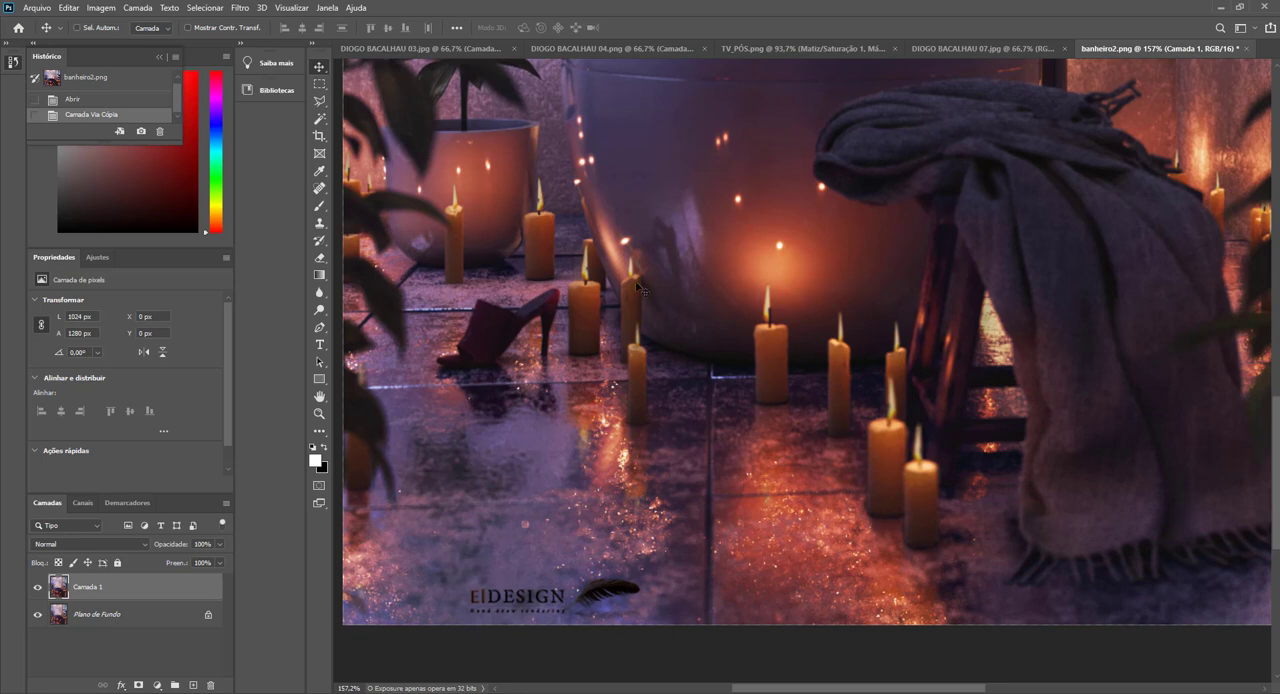
Open the Dust & Scratches noise filter (Poeira e Rabiscos) on the duplicated layer with a radius of 1 pixel.
left_click(241, 9)
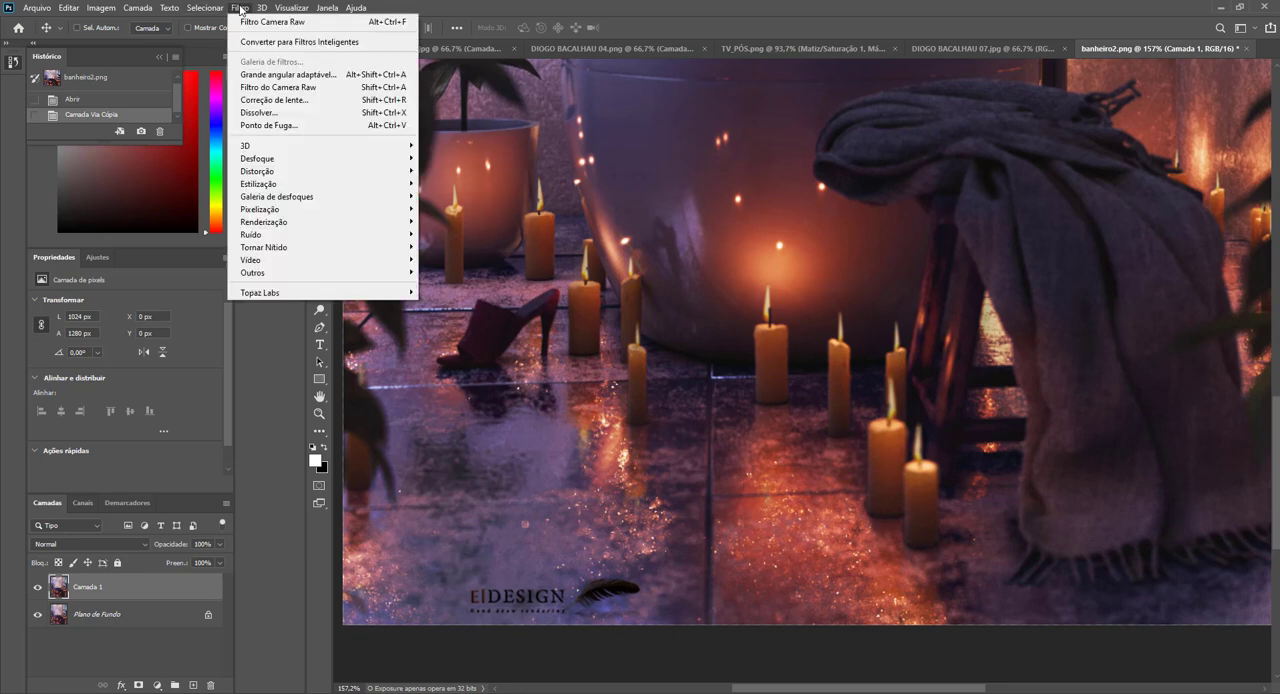
mouse_move(354, 237)
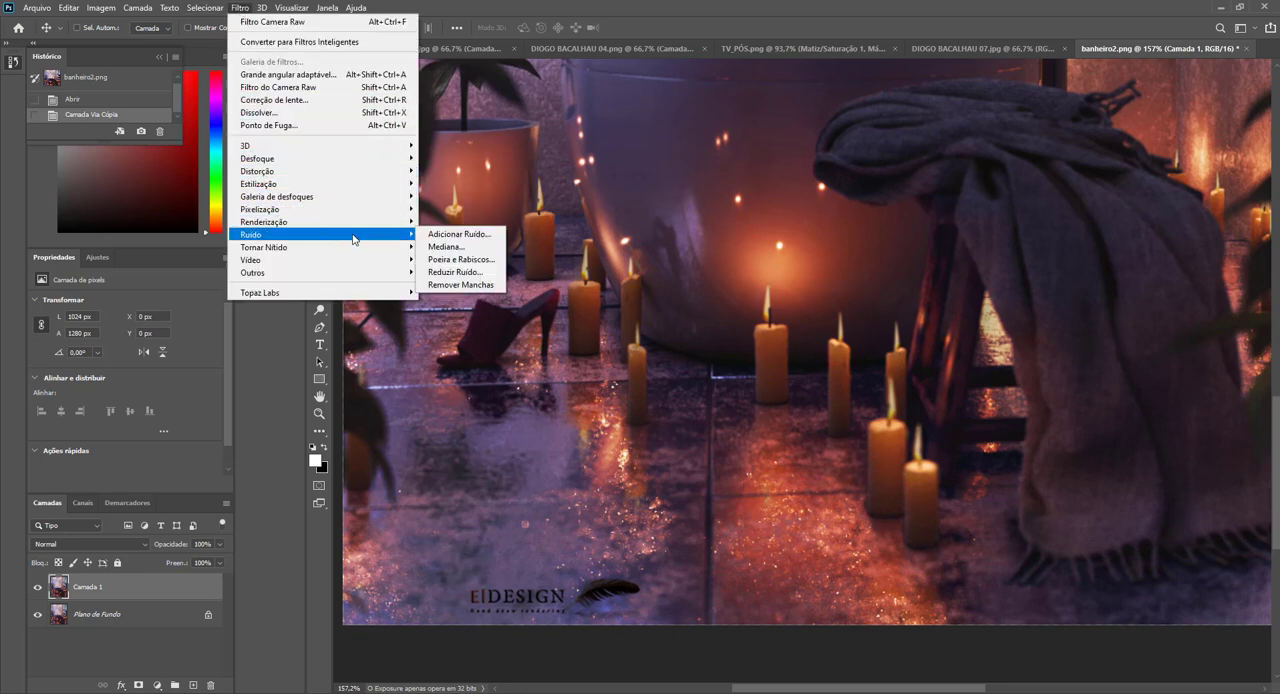
left_click(461, 261)
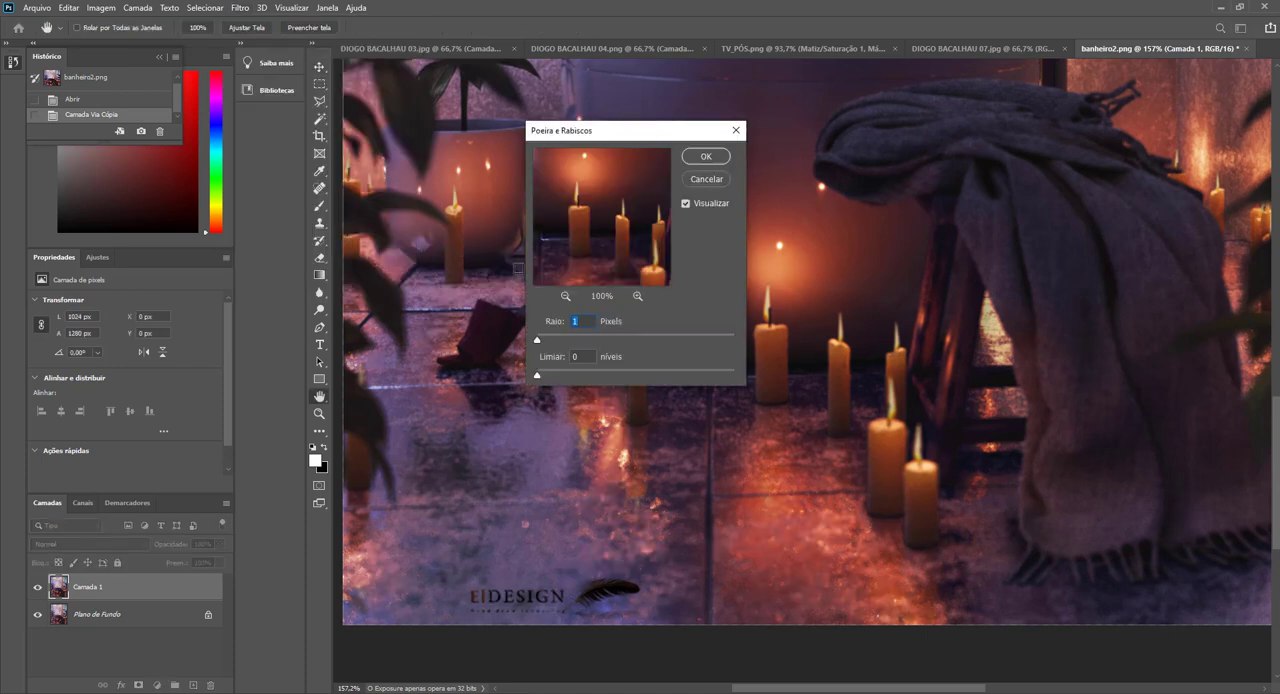
mouse_move(537, 342)
left_mouse_down()
mouse_move(555, 343)
mouse_move(536, 344)
left_mouse_up()
Toggle the filter preview repeatedly to compare the bright floor speckles with and without the 1-pixel radius.
left_click(686, 206)
left_click(686, 206)
left_click(686, 206)
left_click(686, 206)
left_click(685, 205)
left_click(685, 205)
left_click(685, 205)
Try a Dust & Scratches radius of 3 pixels, return it to 1 pixel, and test different threshold levels.
double_click(585, 320)
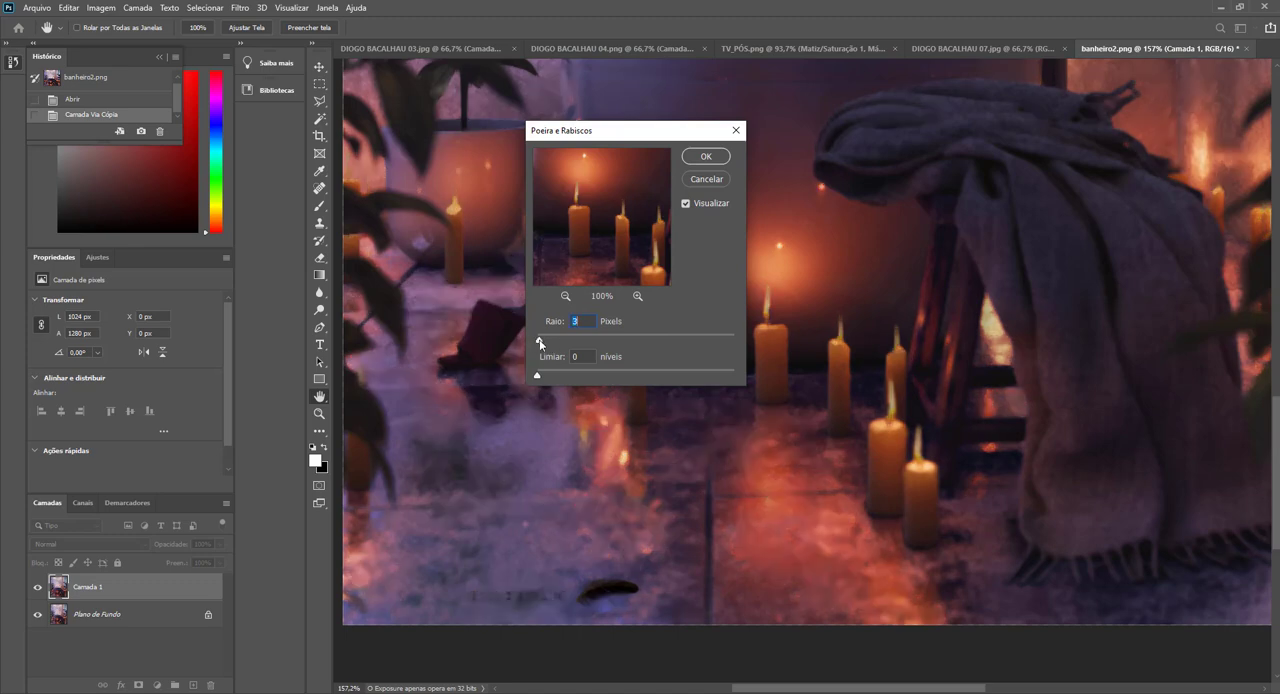
left_click_drag(541, 342, 535, 343)
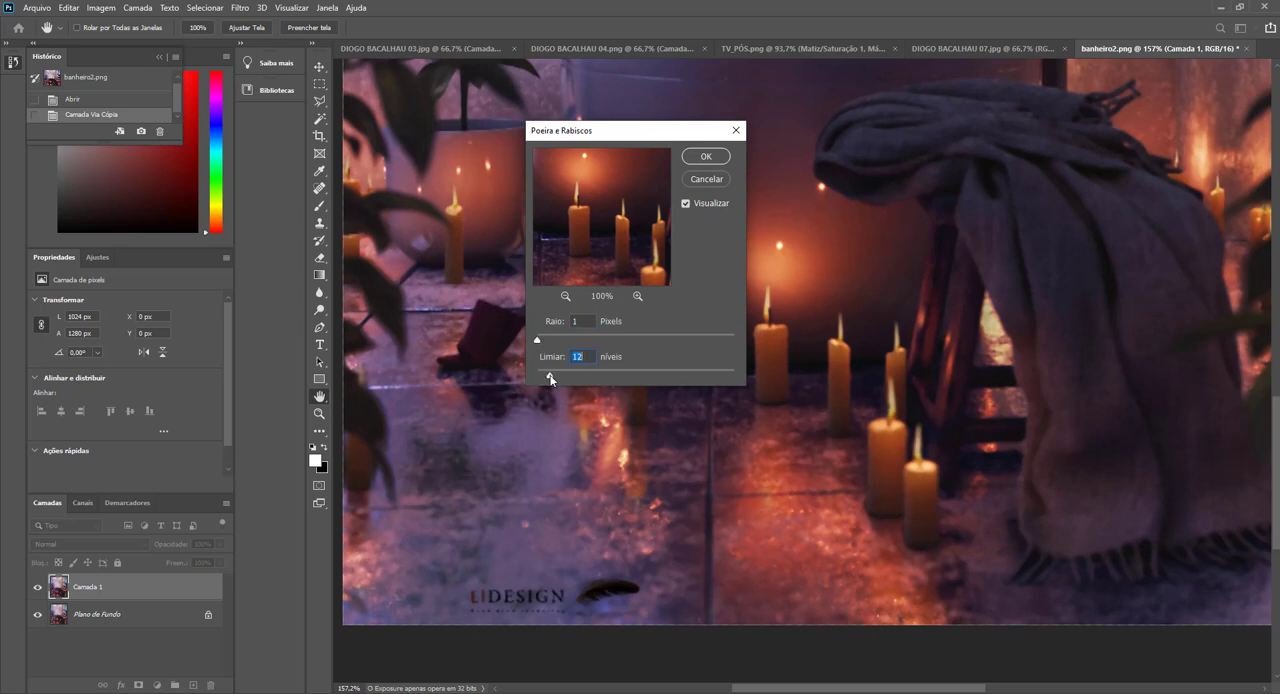
mouse_move(638, 380)
left_mouse_down()
mouse_move(666, 380)
mouse_move(638, 384)
left_mouse_up()
left_click_drag(567, 383, 547, 381)
Compare the floor with and without the filter preview, and apply Dust & Scratches to the duplicated layer.
left_click(683, 210)
left_click(683, 210)
left_click(683, 210)
left_click(684, 212)
left_click(684, 211)
left_click(684, 211)
left_click(684, 211)
left_click(706, 157)
key("ctrl+0")
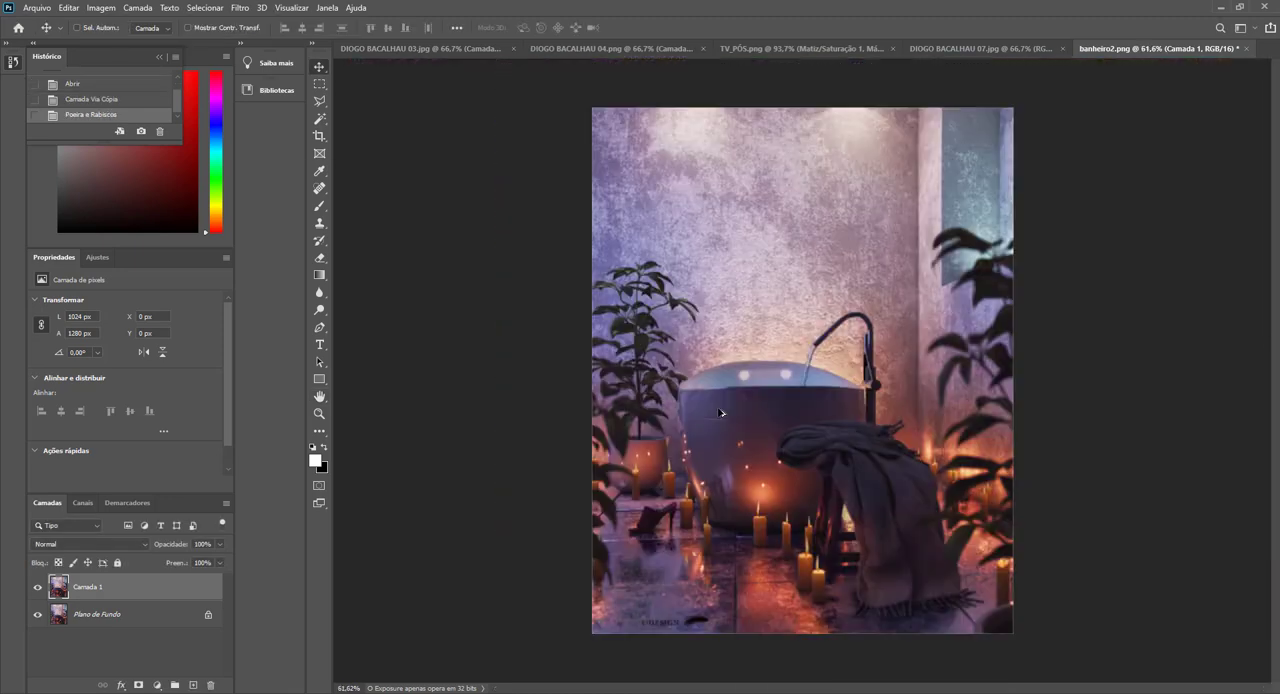
Toggle the filtered layer's visibility to compare the whole bathroom image before and after speckle removal.
left_click(37, 587)
left_click(37, 587)
left_click(37, 587)
left_click(37, 587)
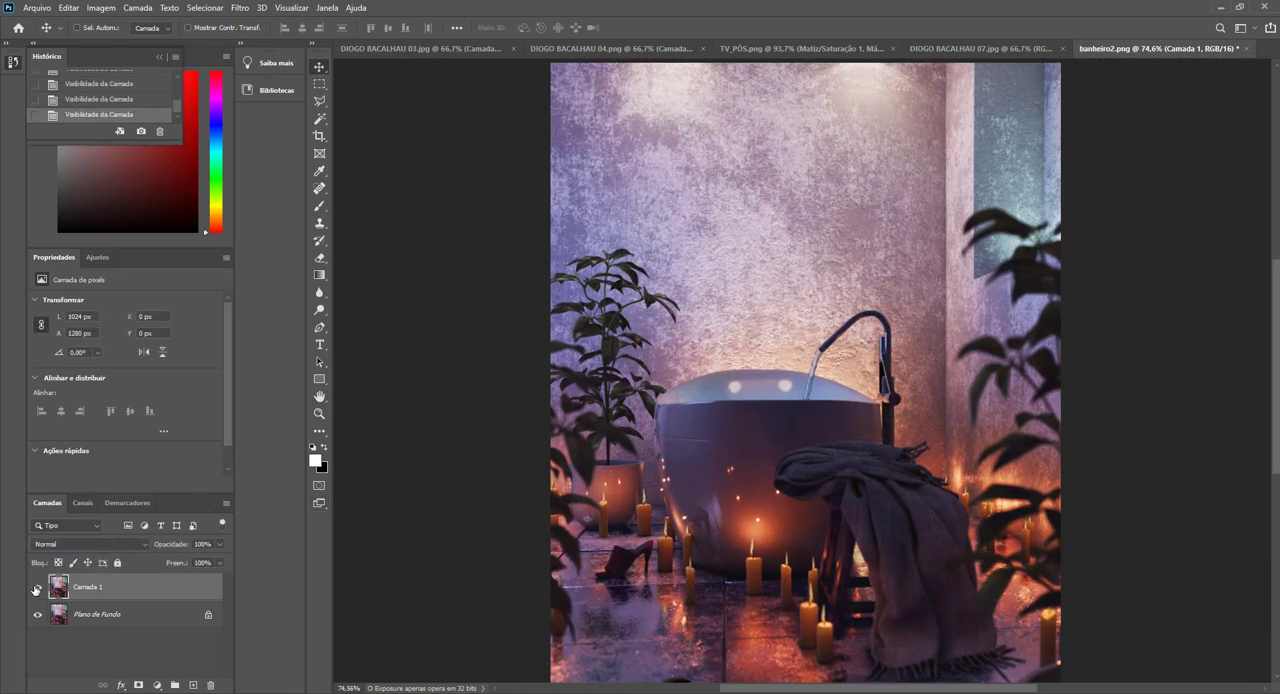
Add a black mask to the Dust & Scratches layer and paint it white with an enlarged brush over the speckled floor in front of the tub.
left_click(138, 686, "alt")
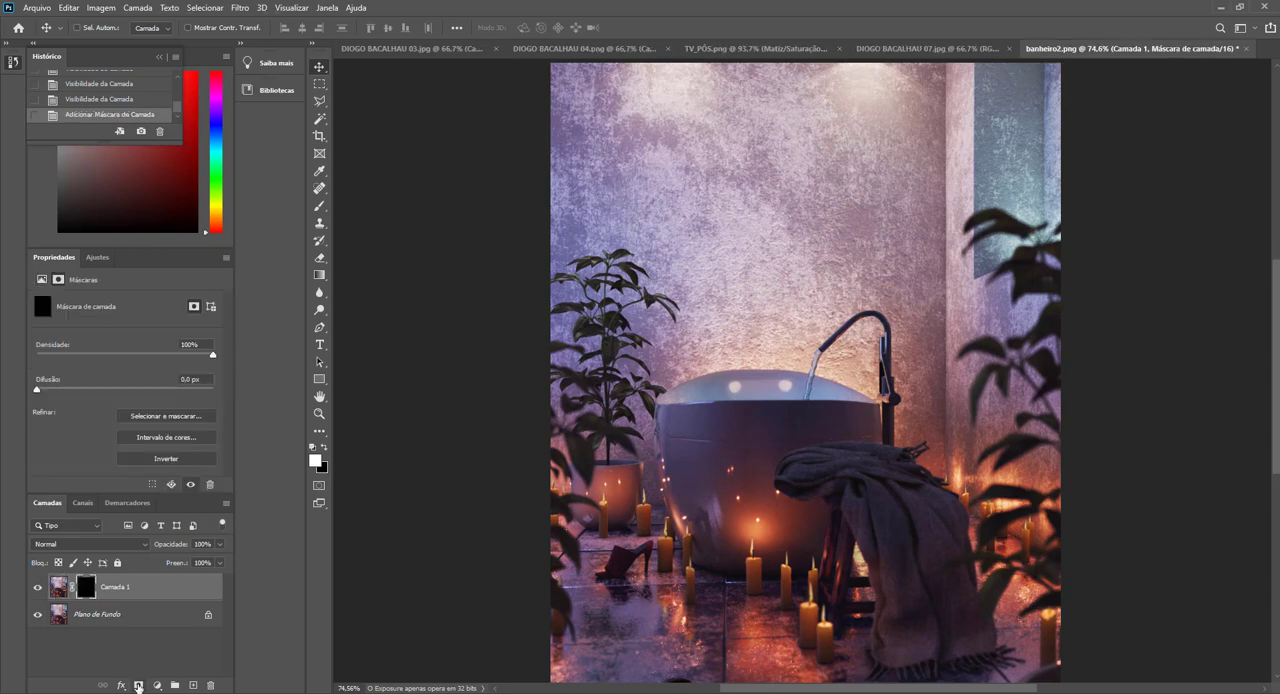
left_click(319, 206)
scroll(693, 599, "up", 8)
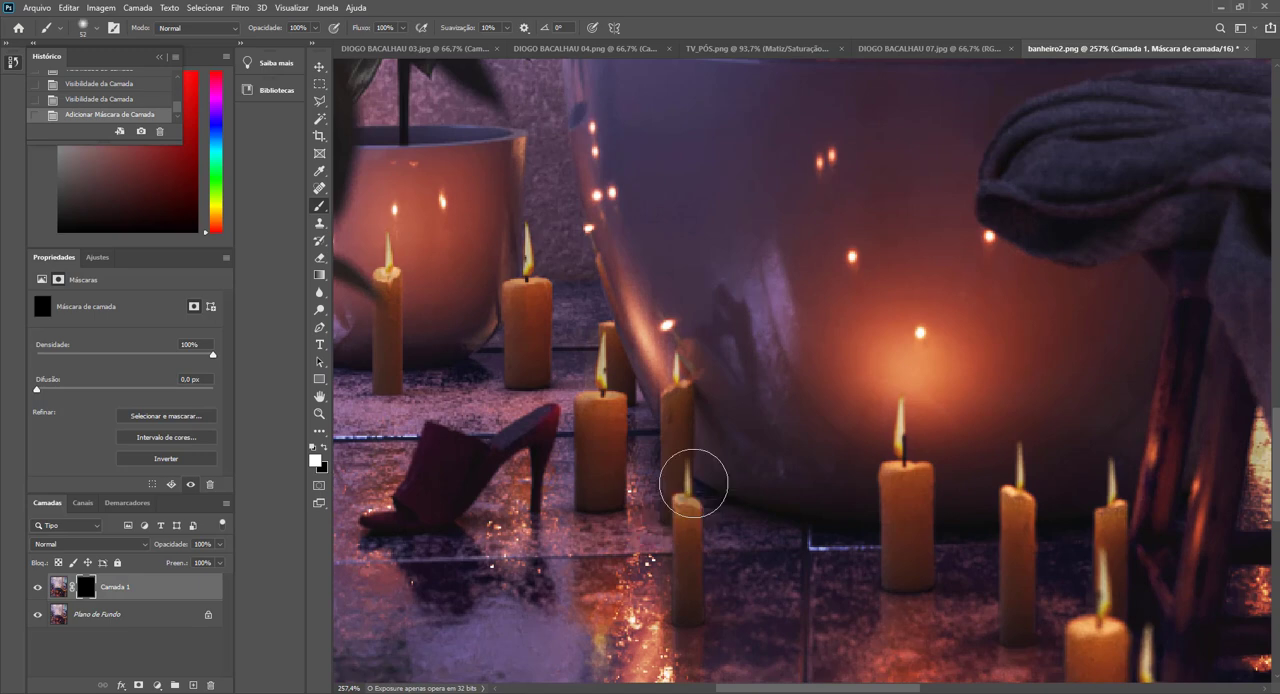
scroll(693, 482, "down", 5)
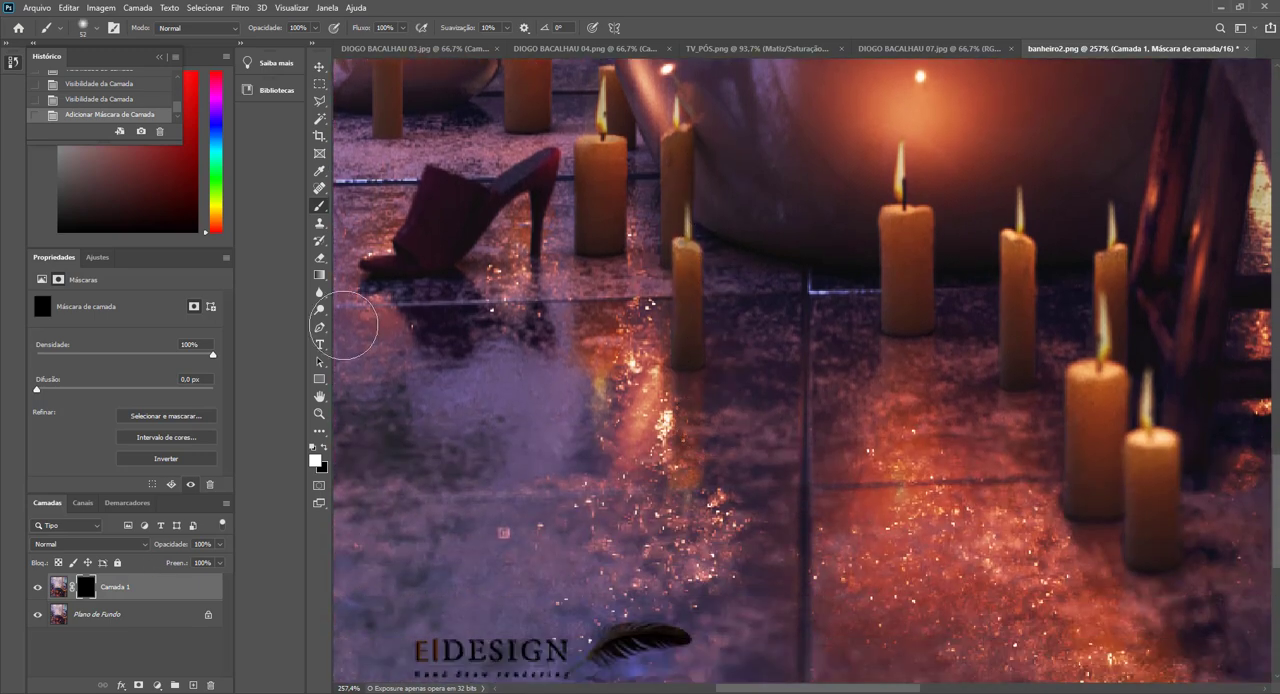
mouse_move(738, 586)
left_mouse_down()
mouse_move(796, 586)
mouse_move(775, 586)
left_mouse_up()
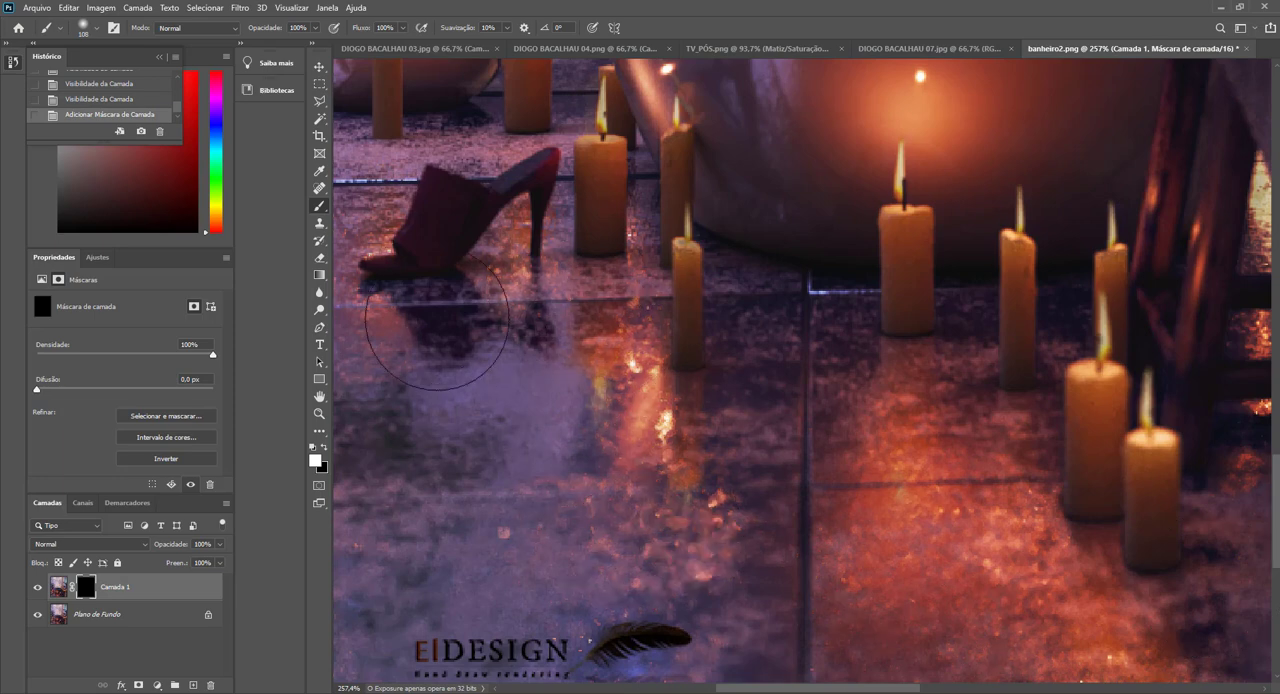
left_click_drag(437, 334, 530, 362)
scroll(593, 446, "down", 3)
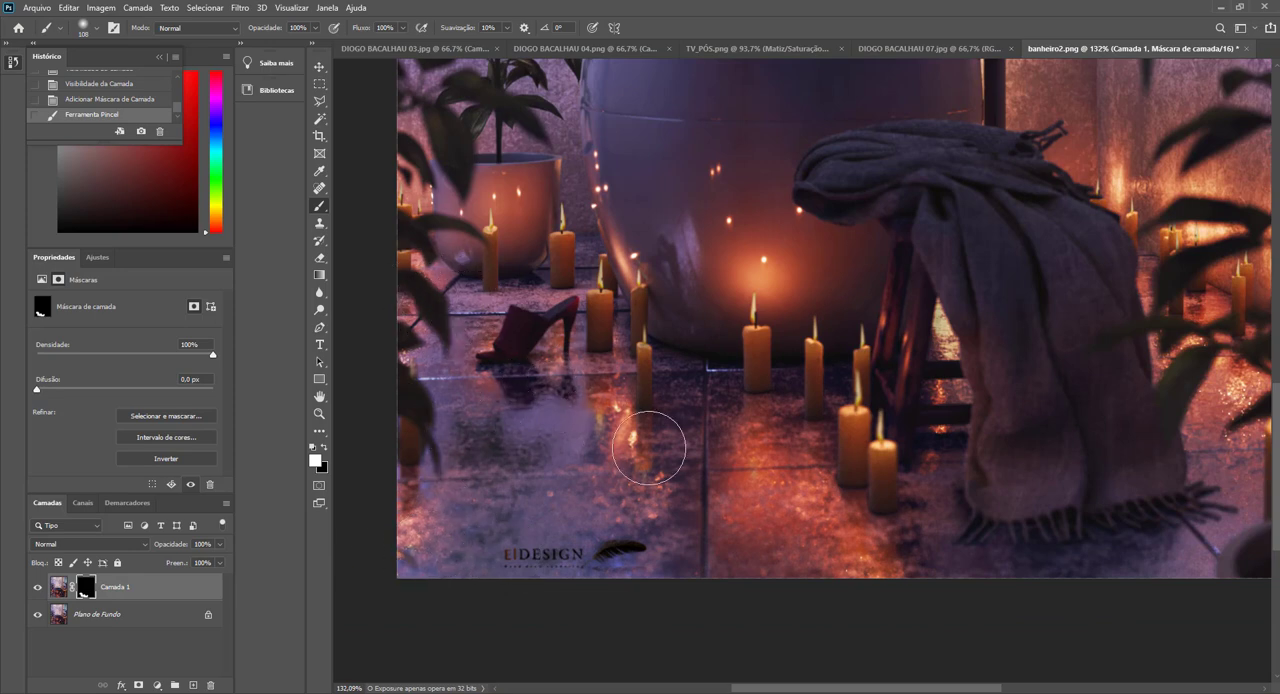
Extend the white mask painting over the speckled floor below the draped towel and along its outer side.
left_click(1015, 557)
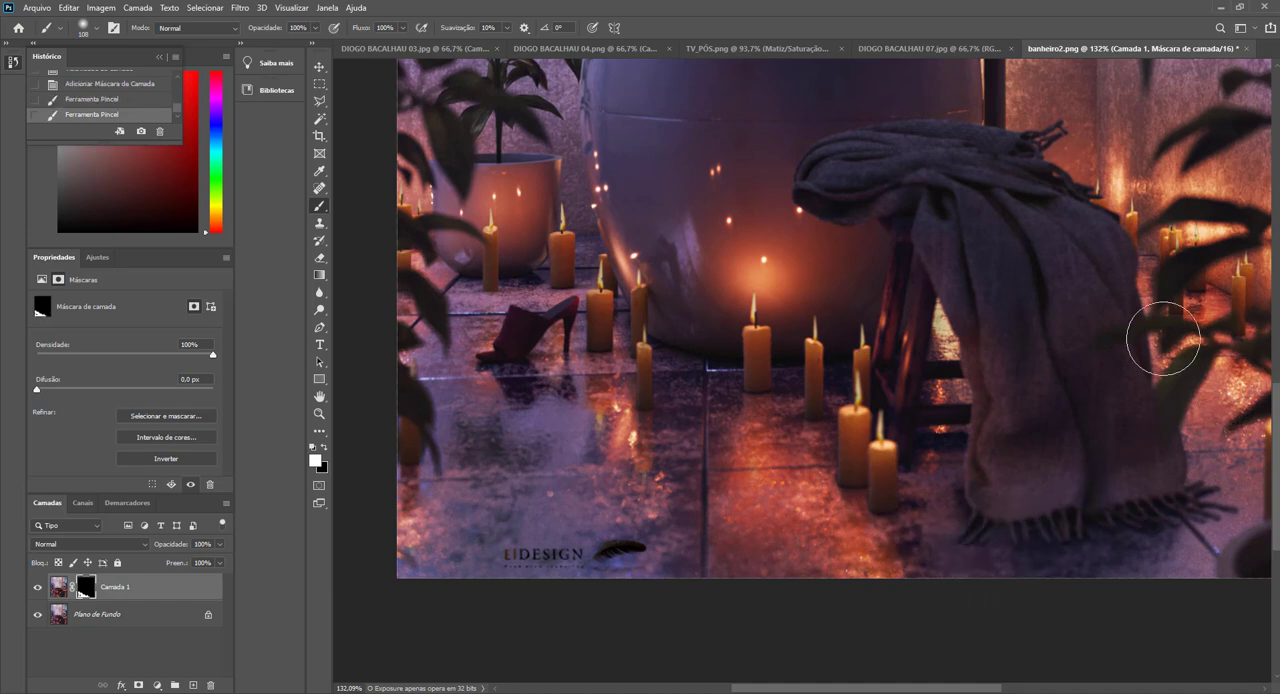
mouse_move(1163, 339)
left_mouse_down()
mouse_move(1157, 316)
mouse_move(1240, 446)
mouse_move(1190, 469)
left_mouse_up()
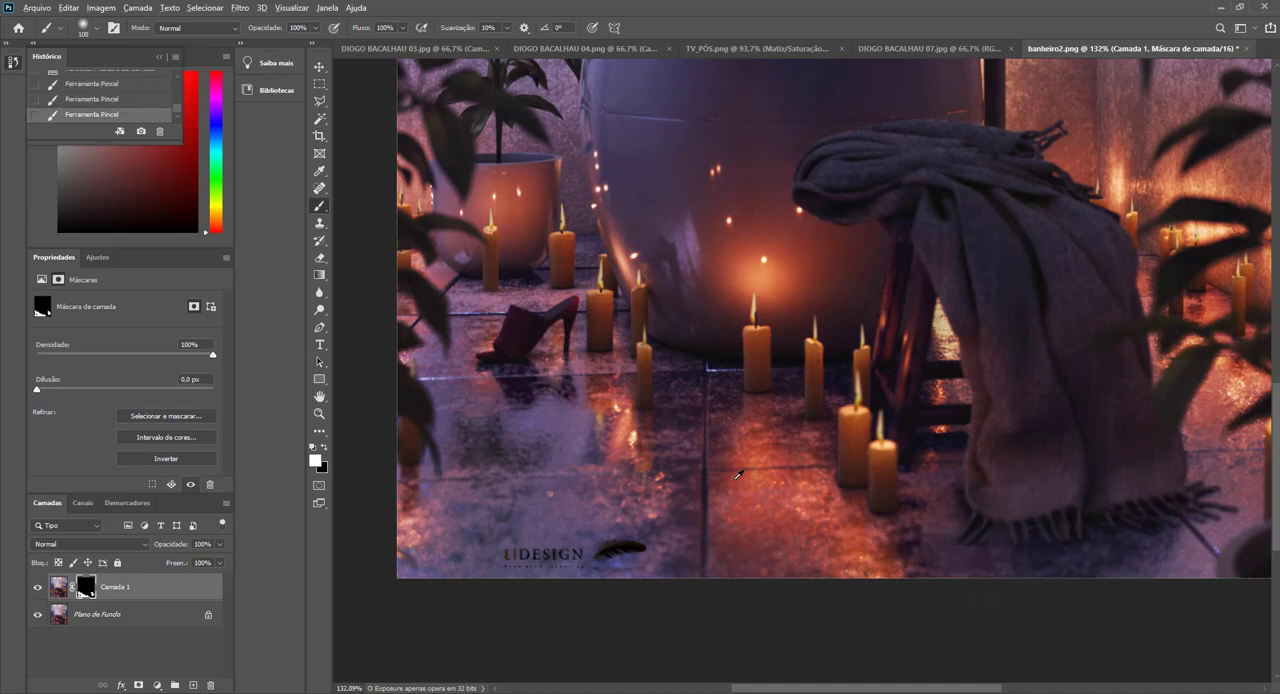
key("ctrl+0")
scroll(799, 447, "up", 1)
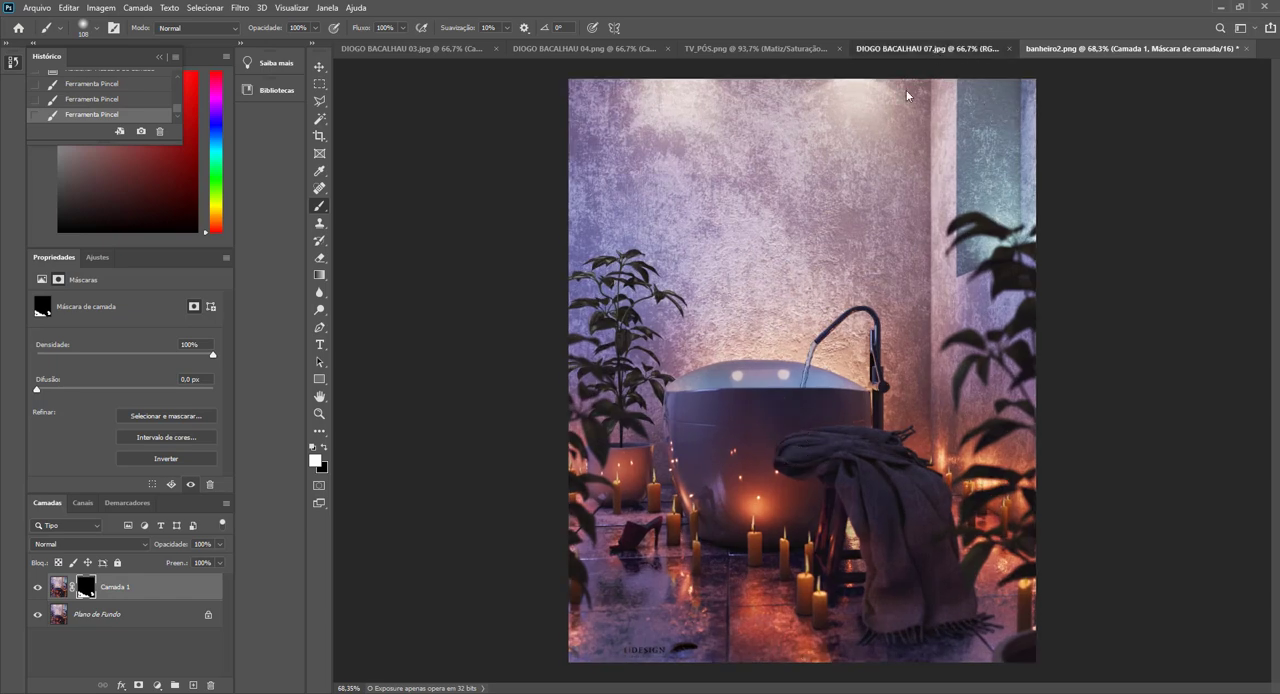
left_click(945, 49)
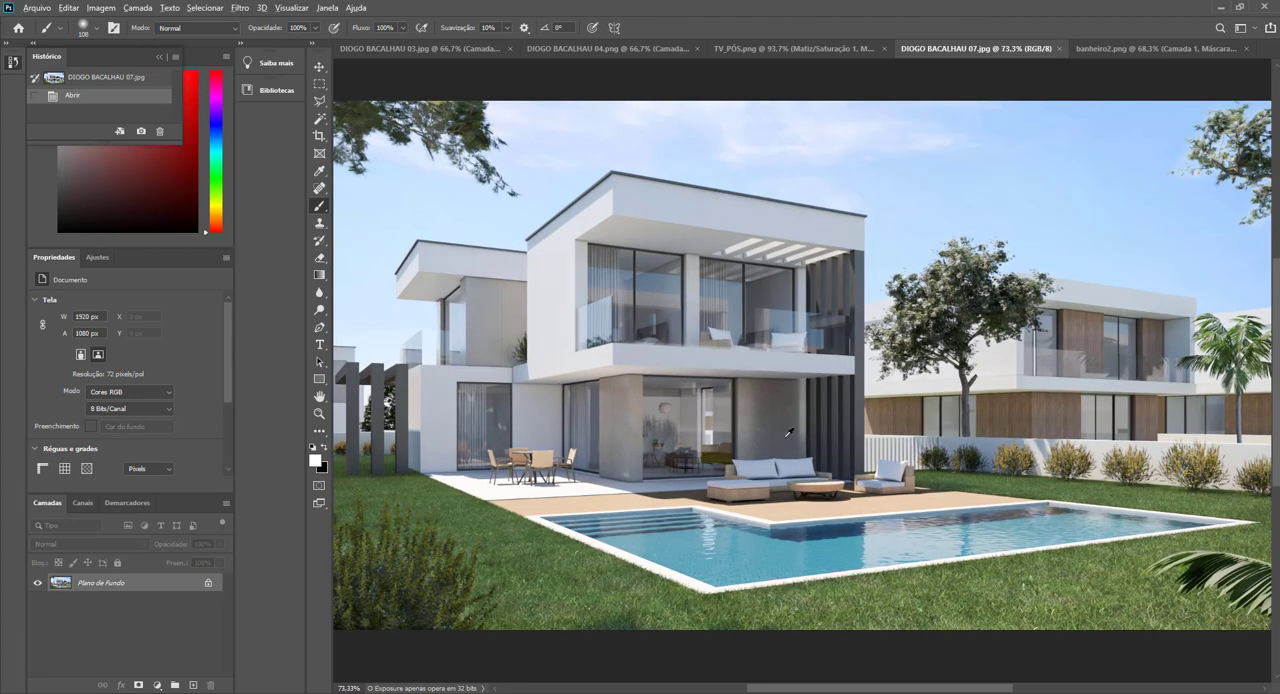
key("ctrl+minus")
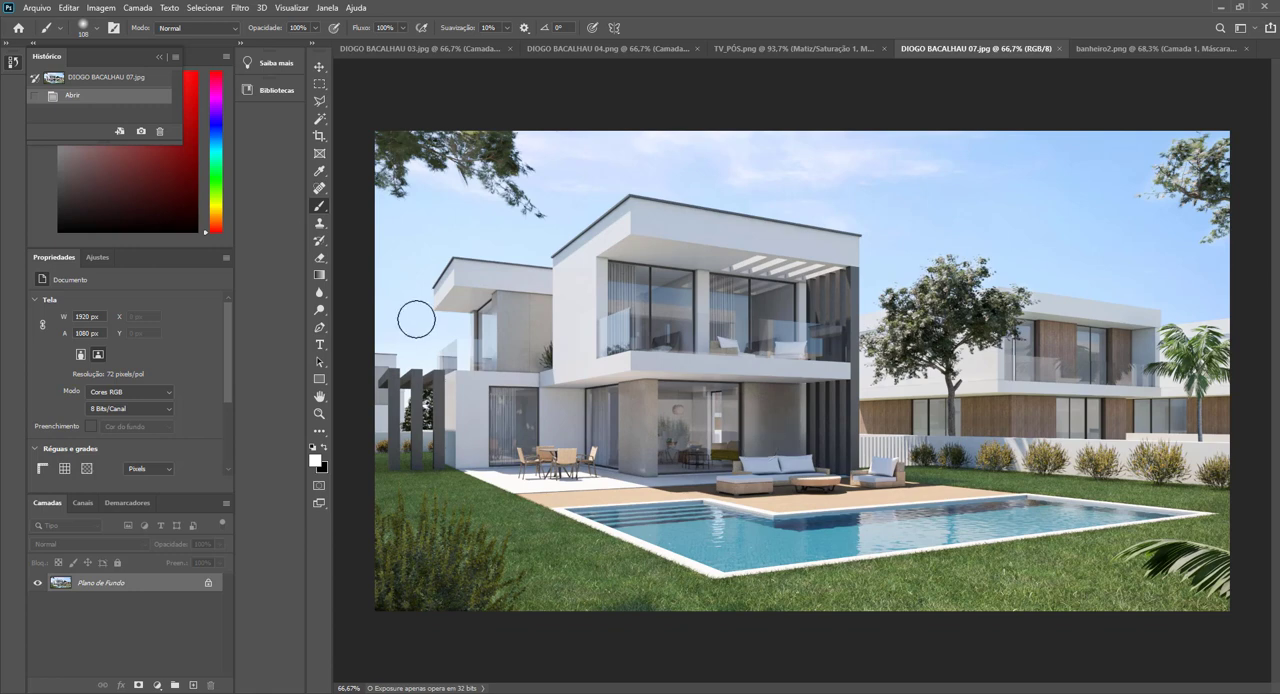
key("ctrl+j")
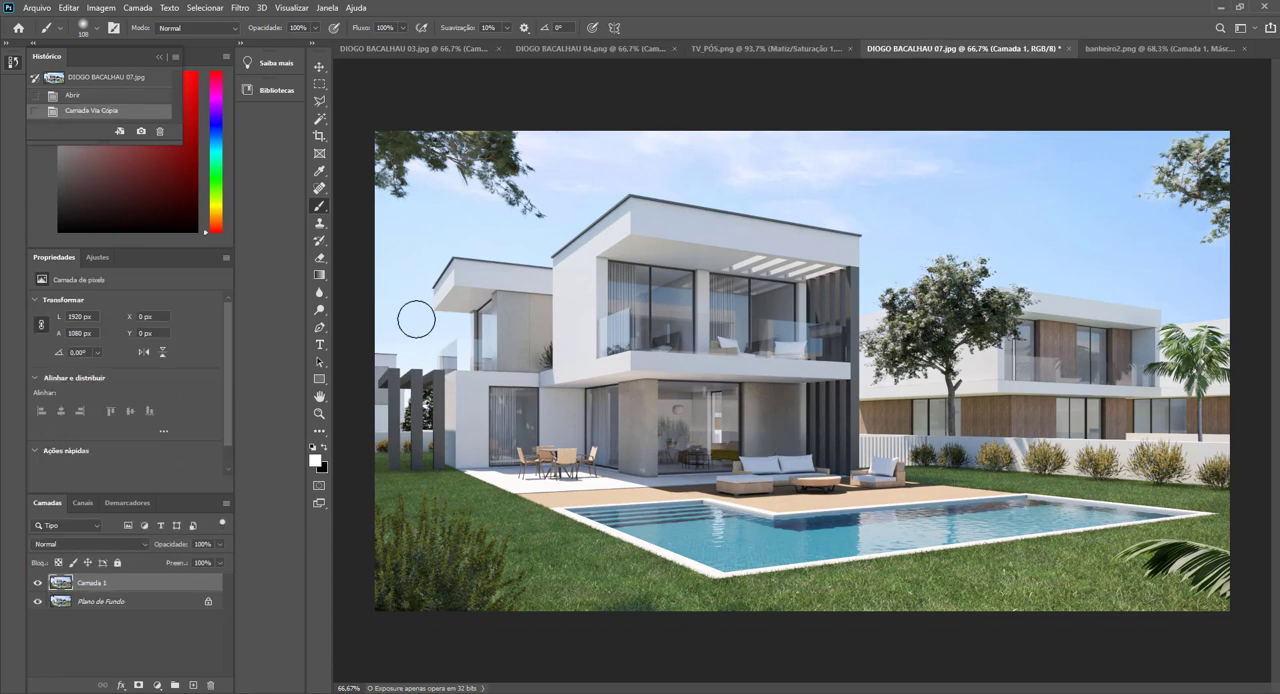
In the Camera Raw filter, set texture to +18, clarity to +25, contrast to +10 and highlights to -33.
left_click(240, 7)
left_click(279, 88)
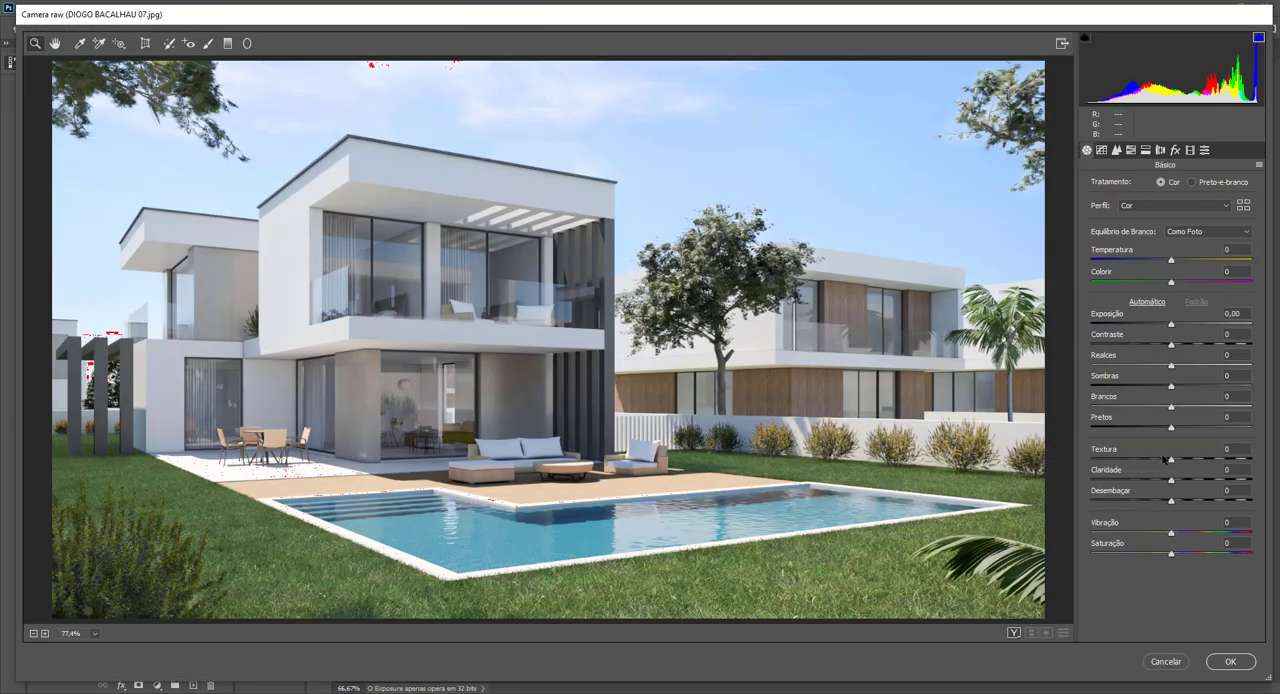
left_click_drag(1170, 462, 1190, 480)
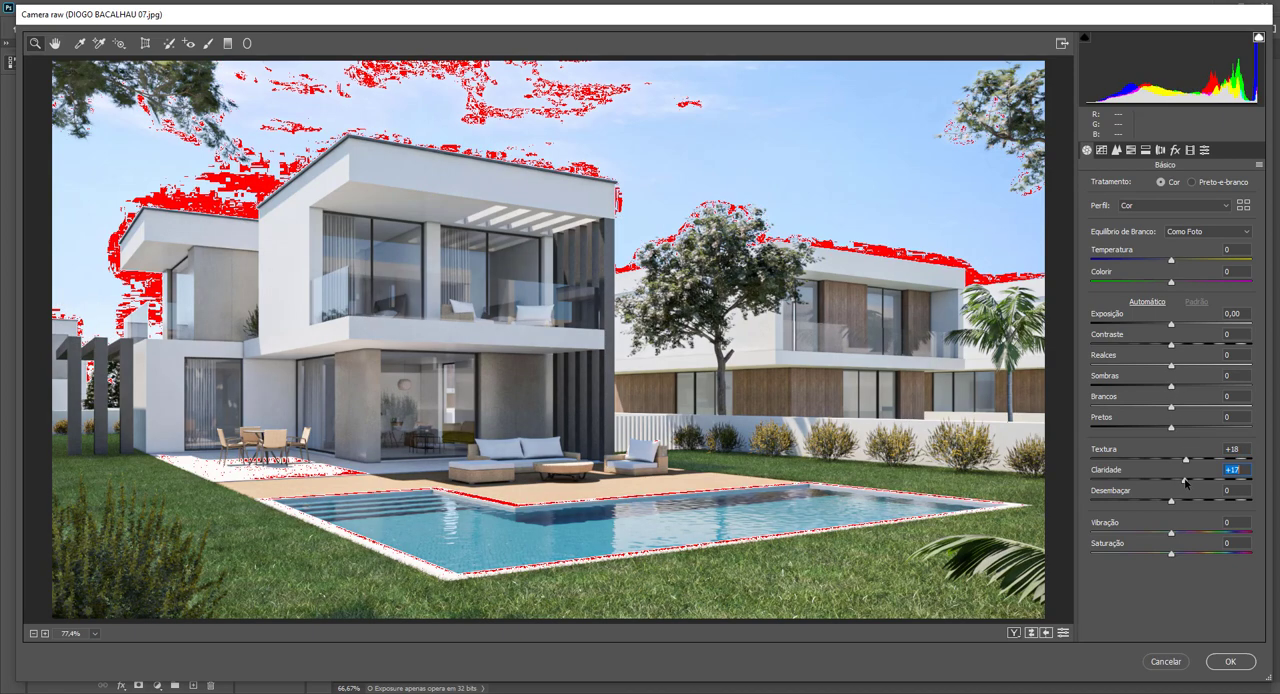
left_click_drag(1171, 365, 1173, 330)
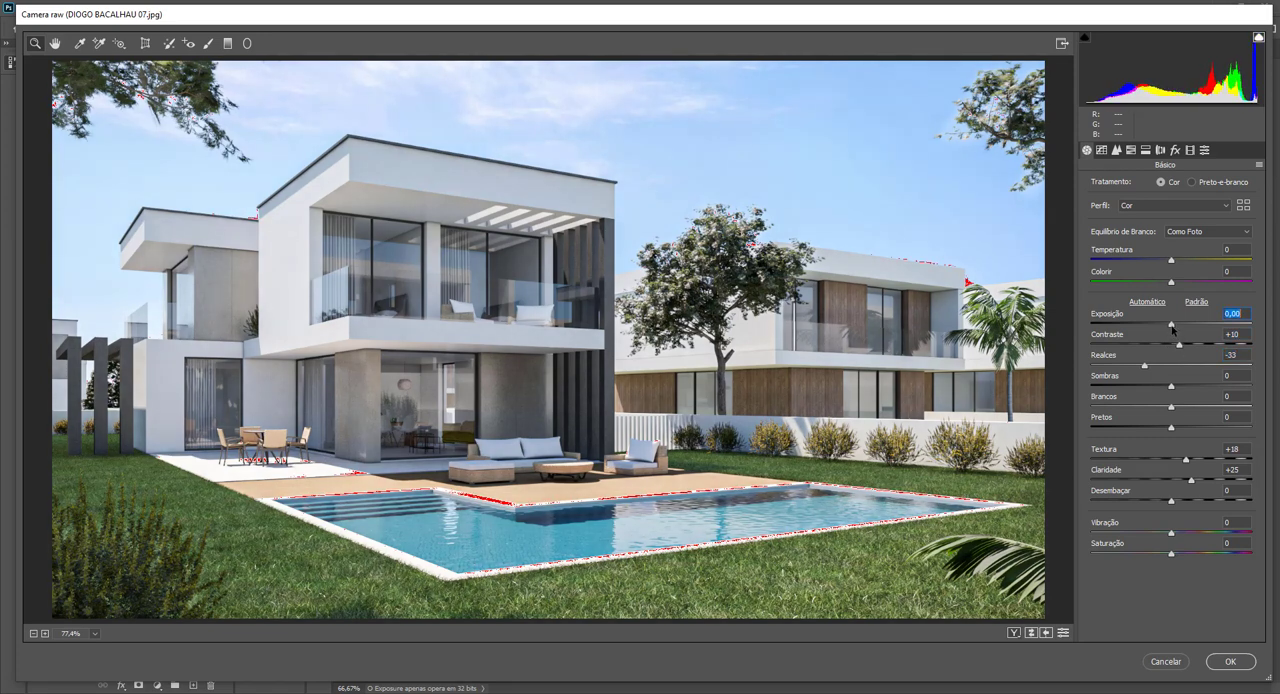
Test the greens' hue, saturation and luminance, settle on greens saturation -8 and luminance -11 with yellows luminance -9, and apply Camera Raw.
left_click(1132, 151)
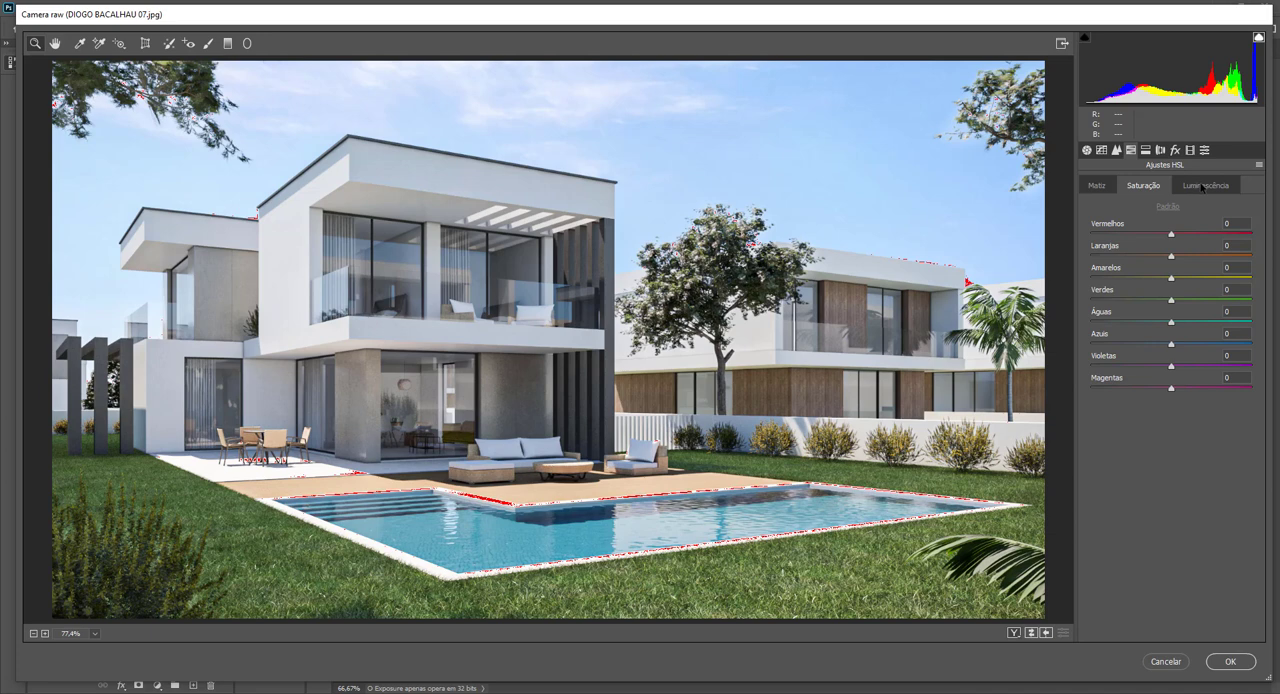
left_click(1203, 187)
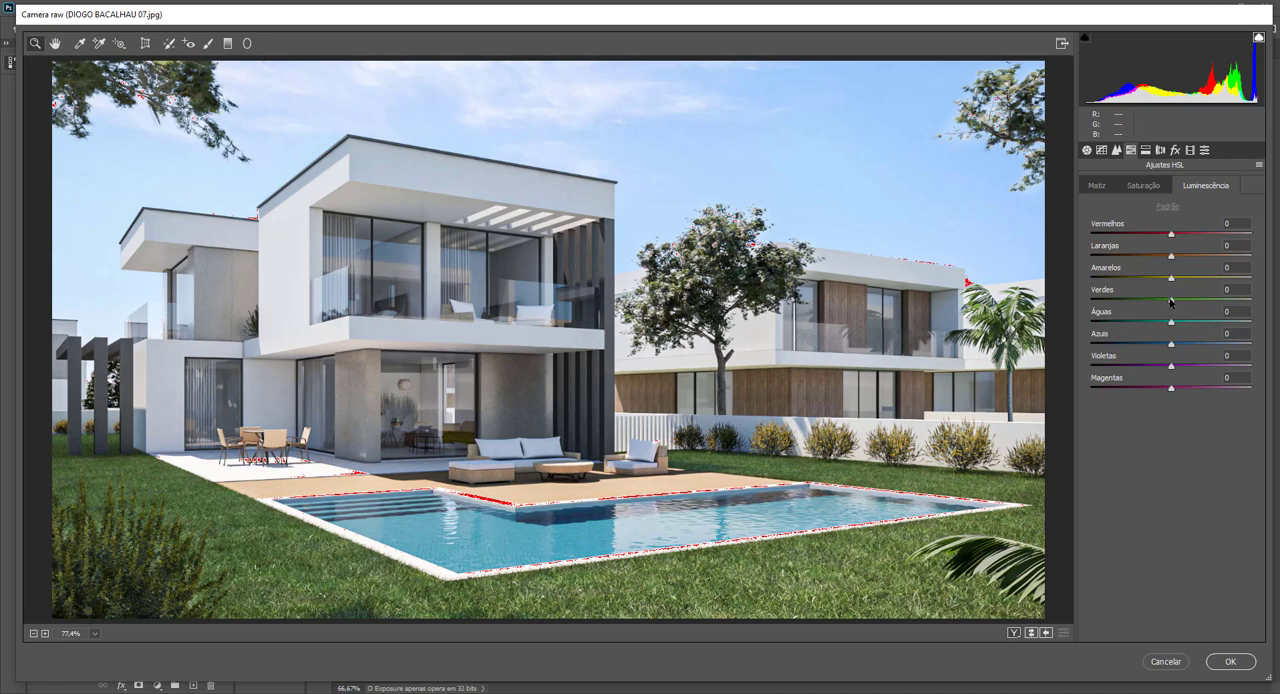
left_click_drag(1171, 300, 1246, 309)
left_click(1167, 647)
left_click(1143, 185)
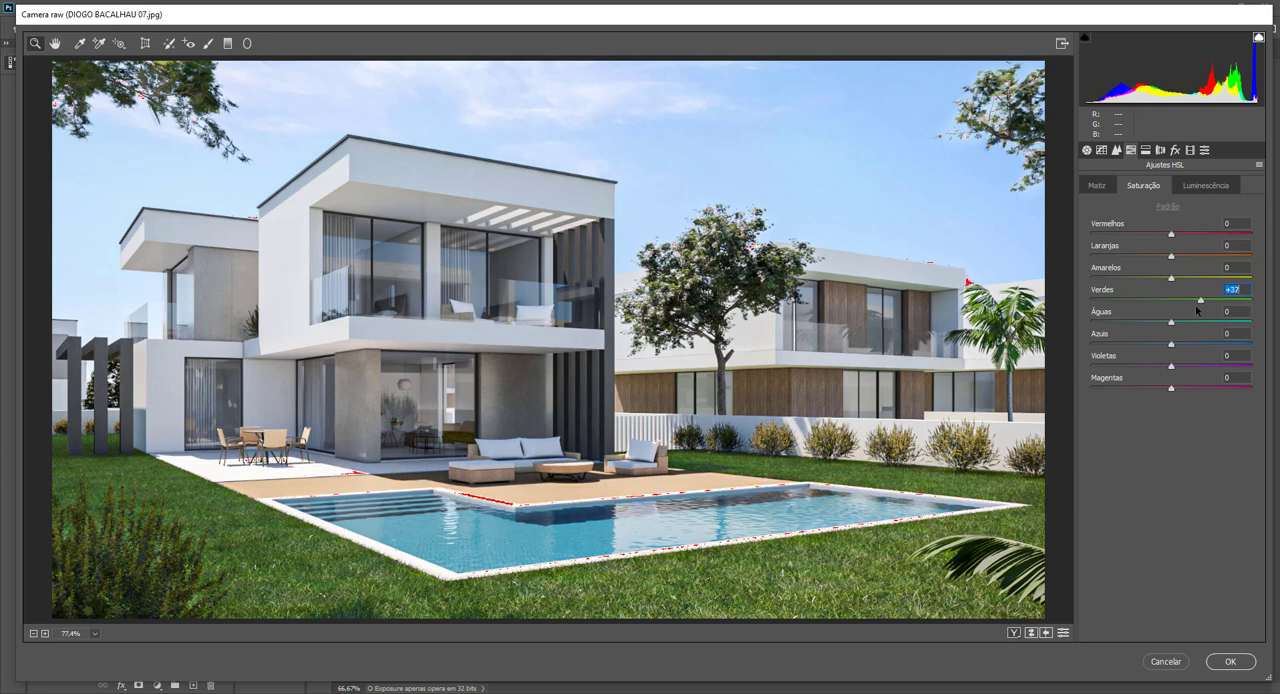
mouse_move(1246, 309)
left_mouse_down()
mouse_move(1156, 311)
mouse_move(1237, 300)
left_mouse_up()
left_click(1104, 185)
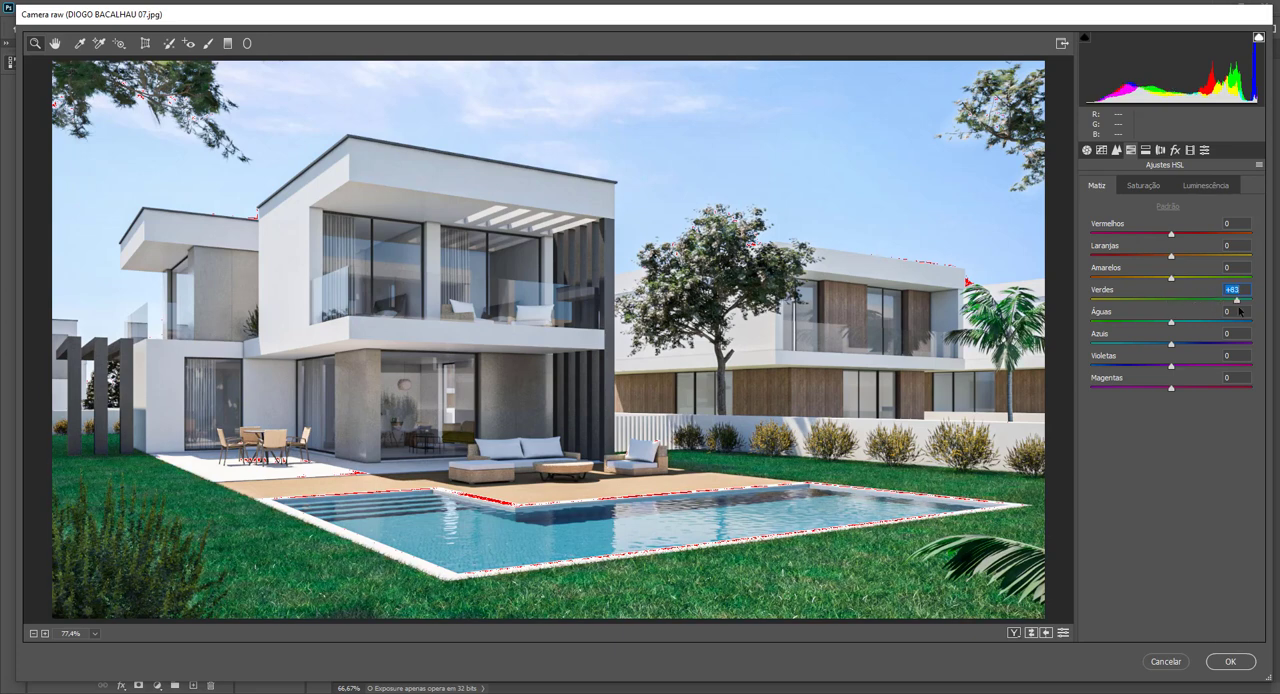
left_click_drag(1240, 311, 1172, 287)
left_click(1163, 188)
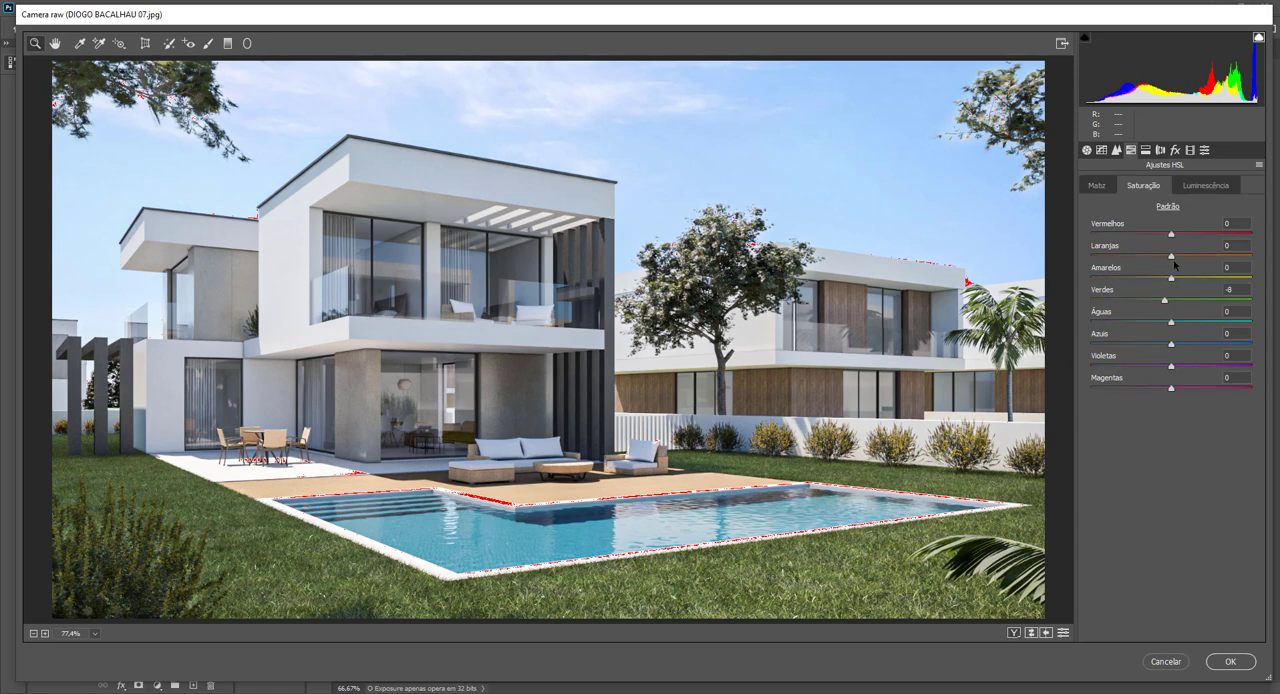
left_click(1205, 185)
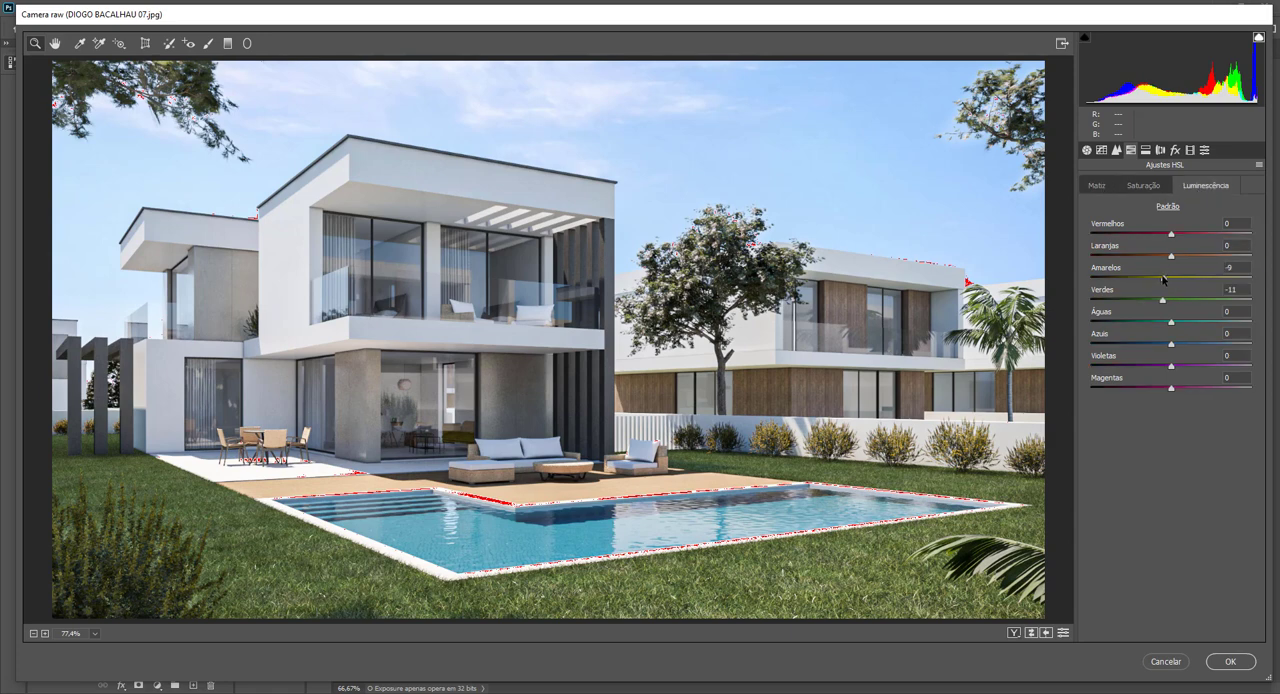
left_click(1247, 659)
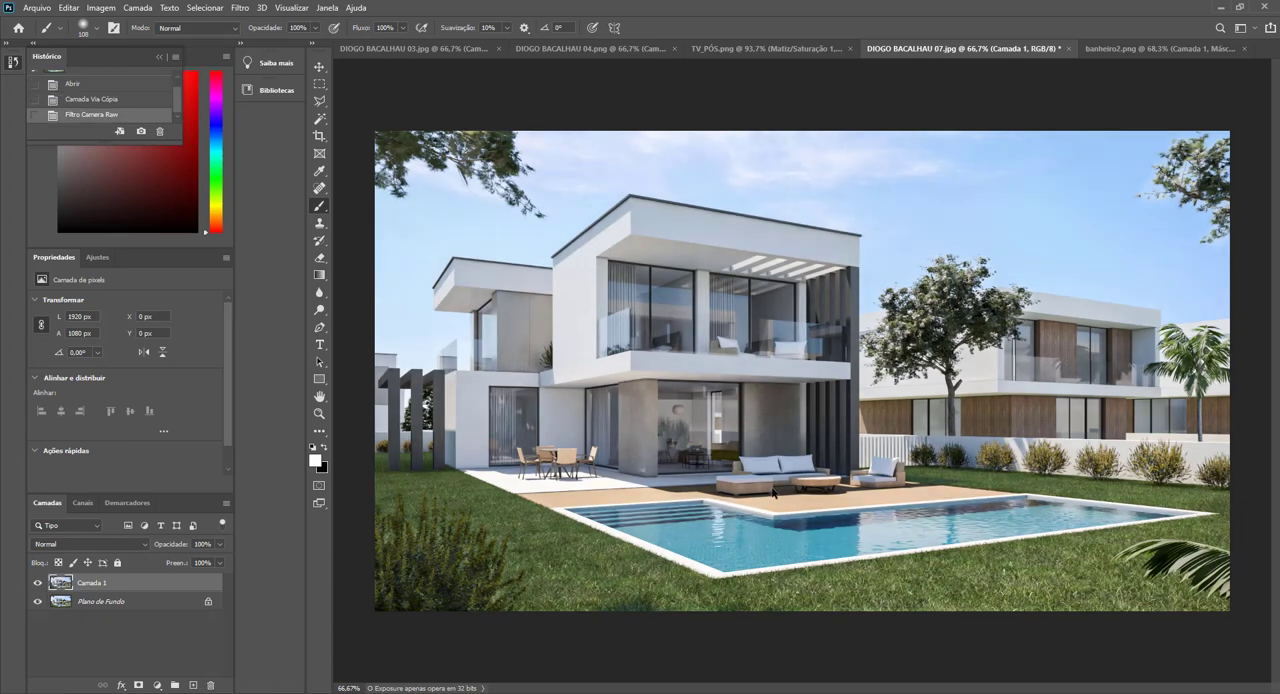
Toggle the adjusted layer's visibility repeatedly to compare the house render before and after the Camera Raw corrections.
left_click(41, 583)
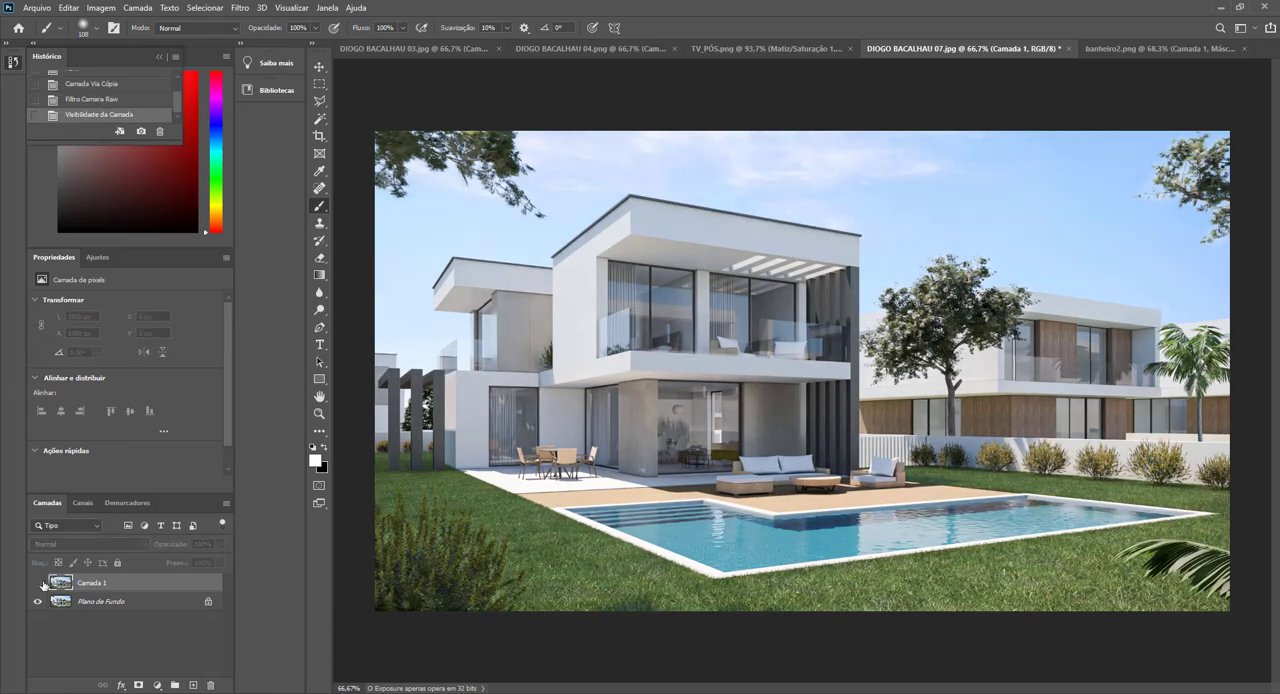
left_click(41, 583)
left_click(41, 583)
left_click(41, 583)
left_click(41, 583)
left_click(41, 583)
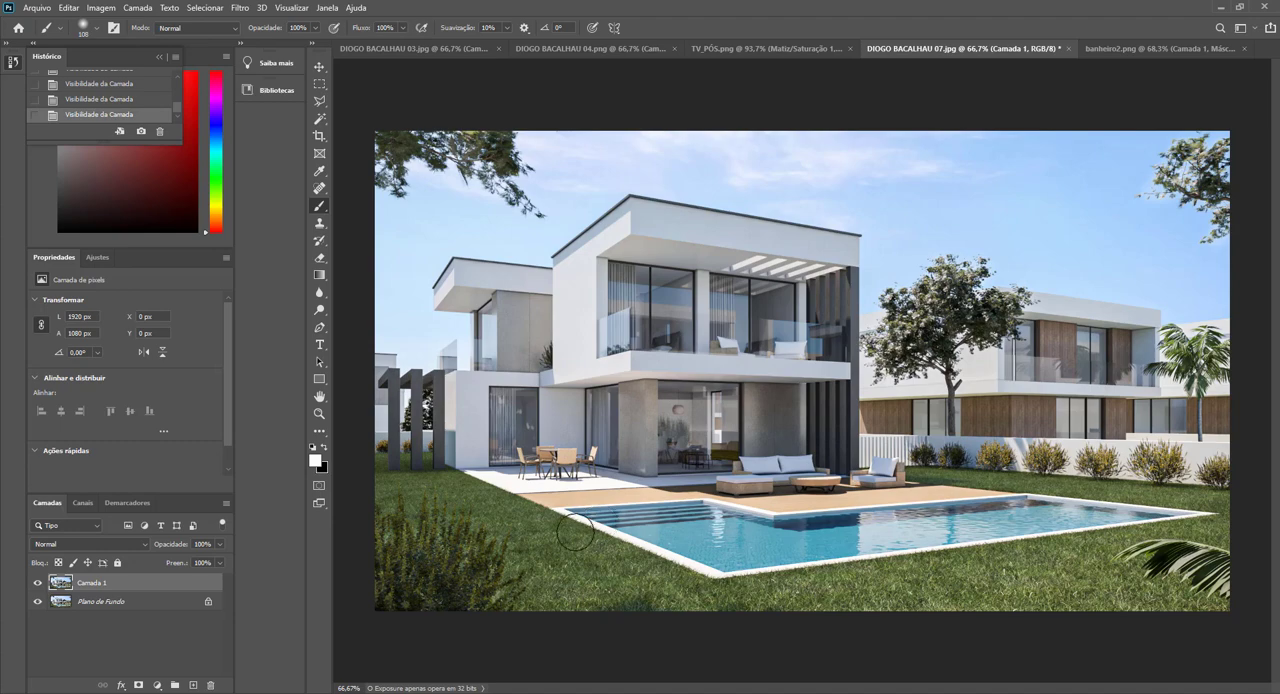
Duplicate the corrected layer and apply Camera Raw noise reduction to the copy with luminance at 89.
scroll(410, 580, "up", 3)
scroll(432, 566, "down", 9)
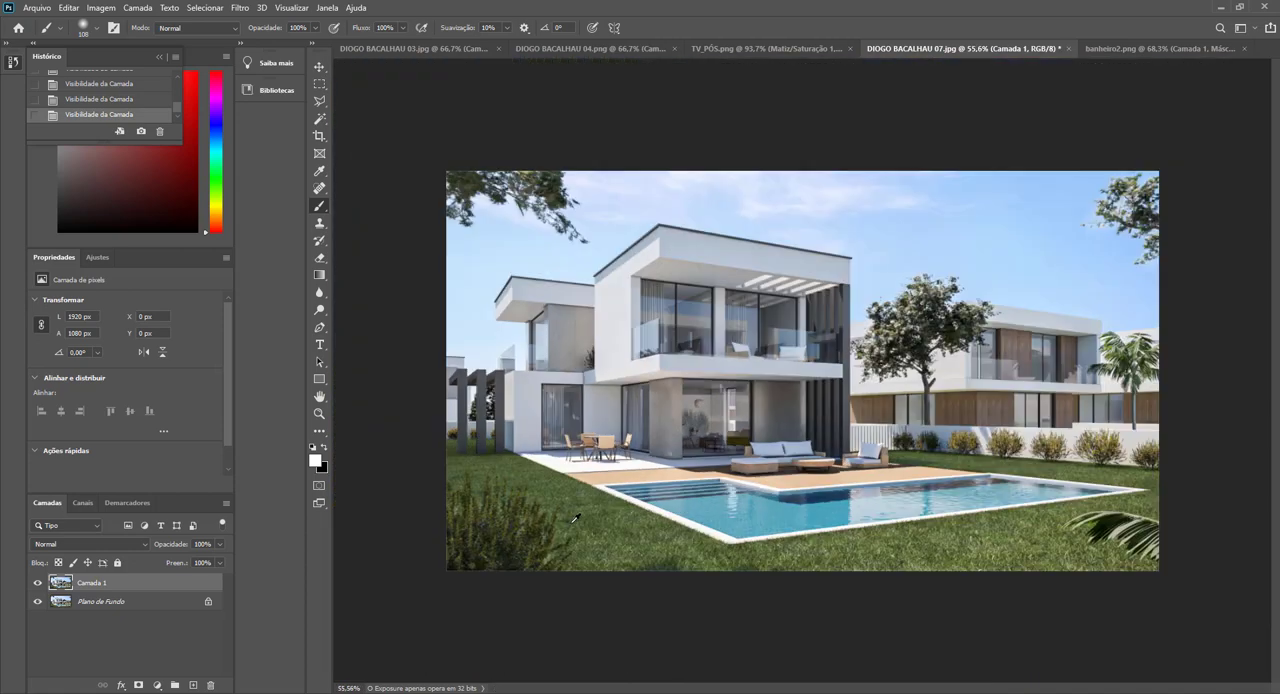
scroll(568, 522, "up", 2)
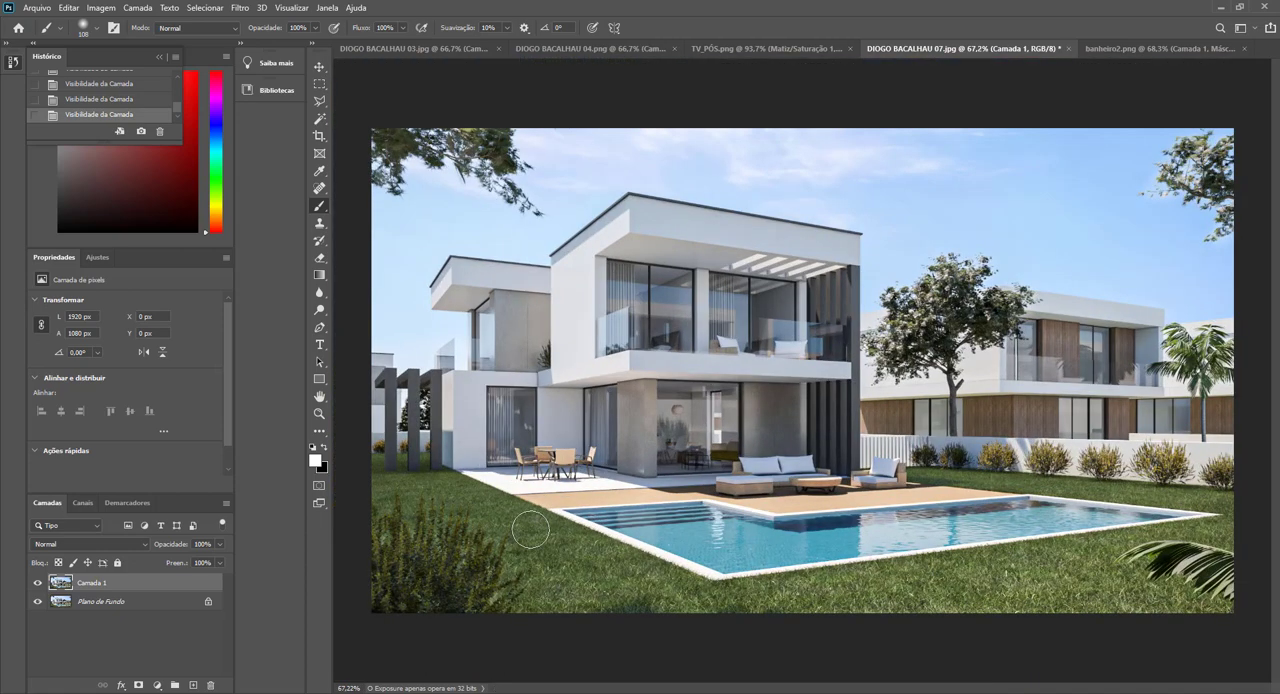
scroll(755, 412, "up", 5)
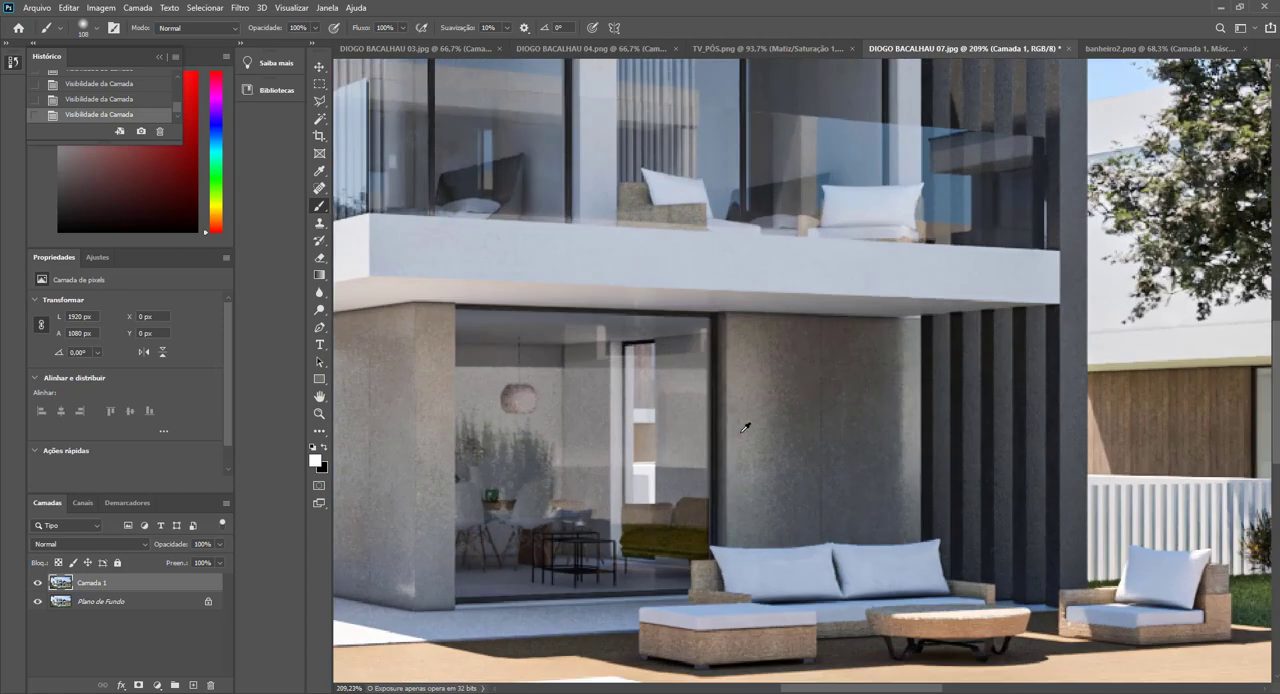
scroll(745, 427, "down", 5)
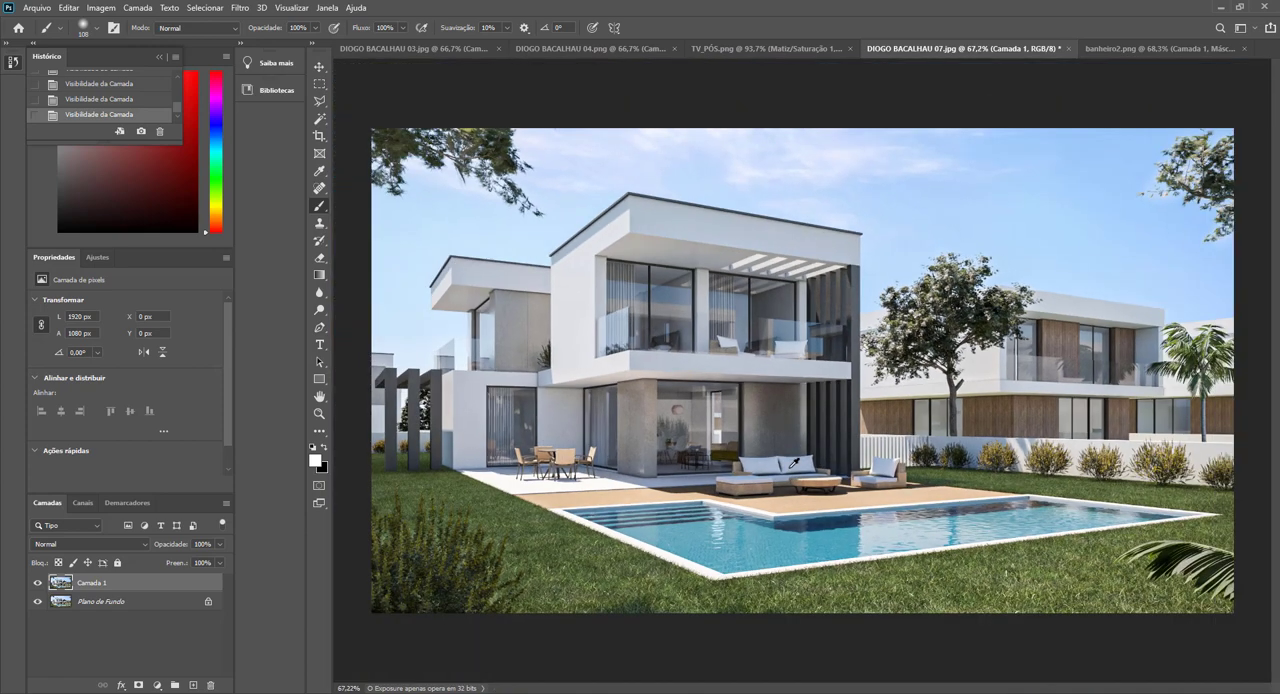
key("ctrl+j")
left_click(240, 7)
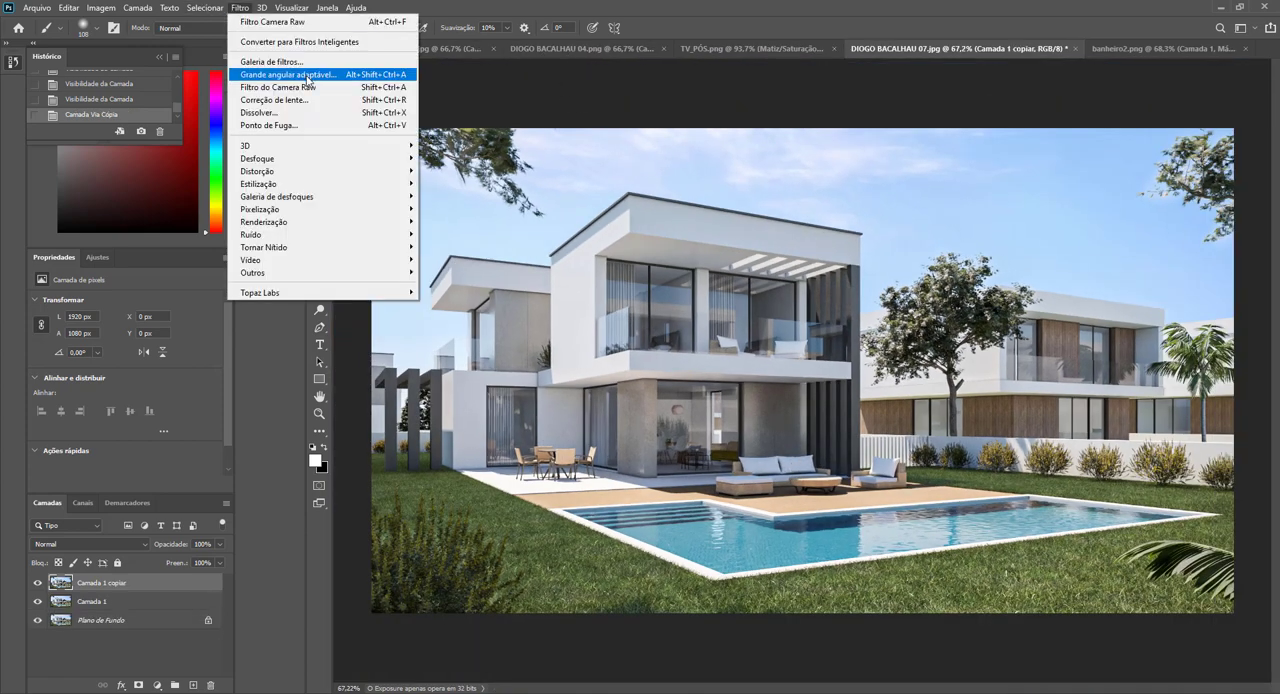
left_click(309, 88)
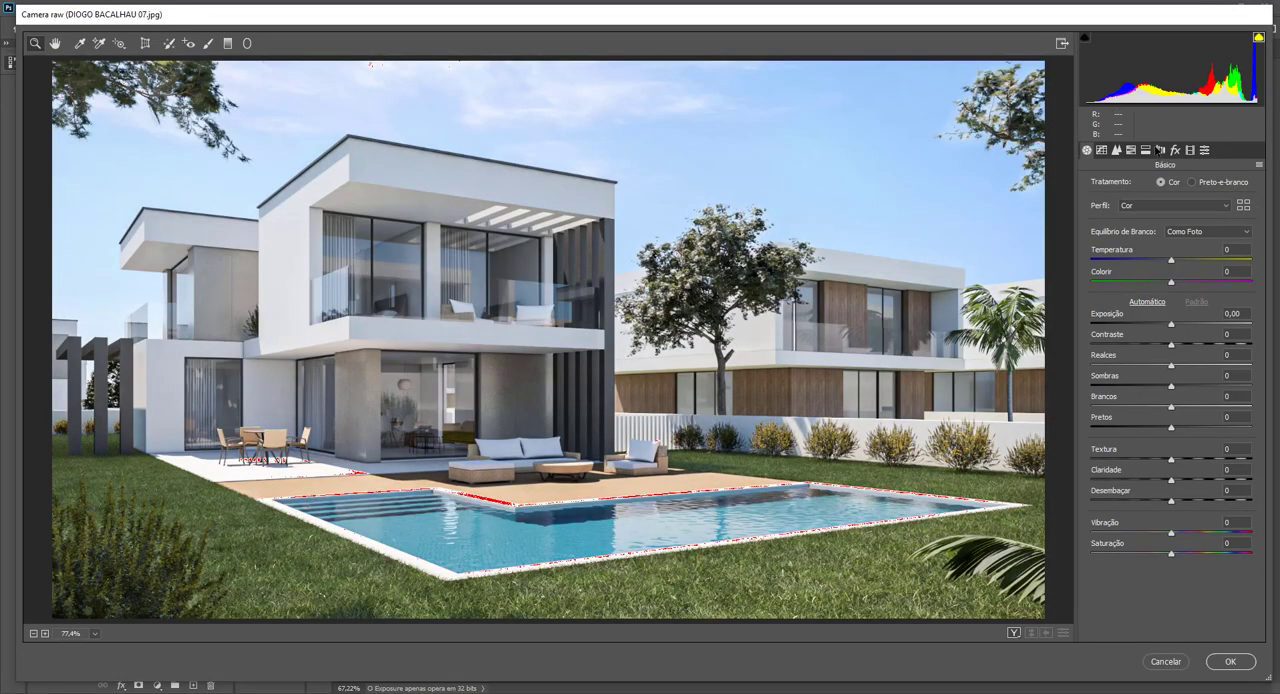
left_click(1117, 150)
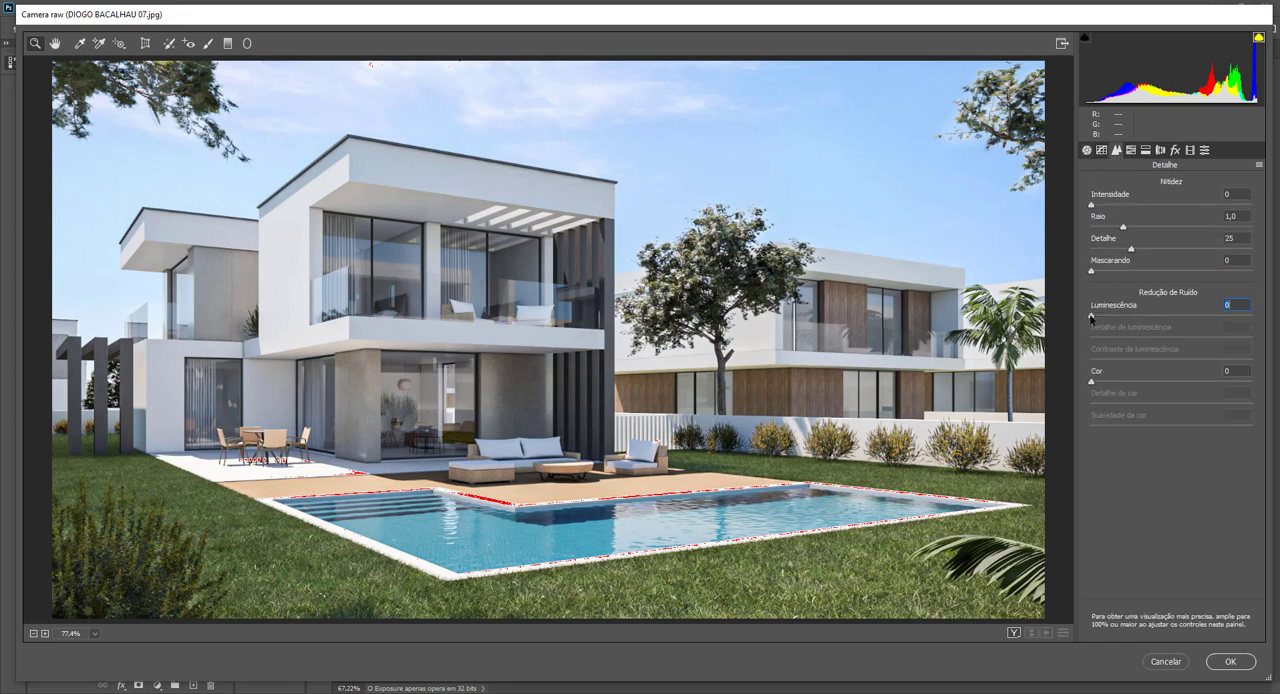
left_click_drag(1091, 318, 1195, 318)
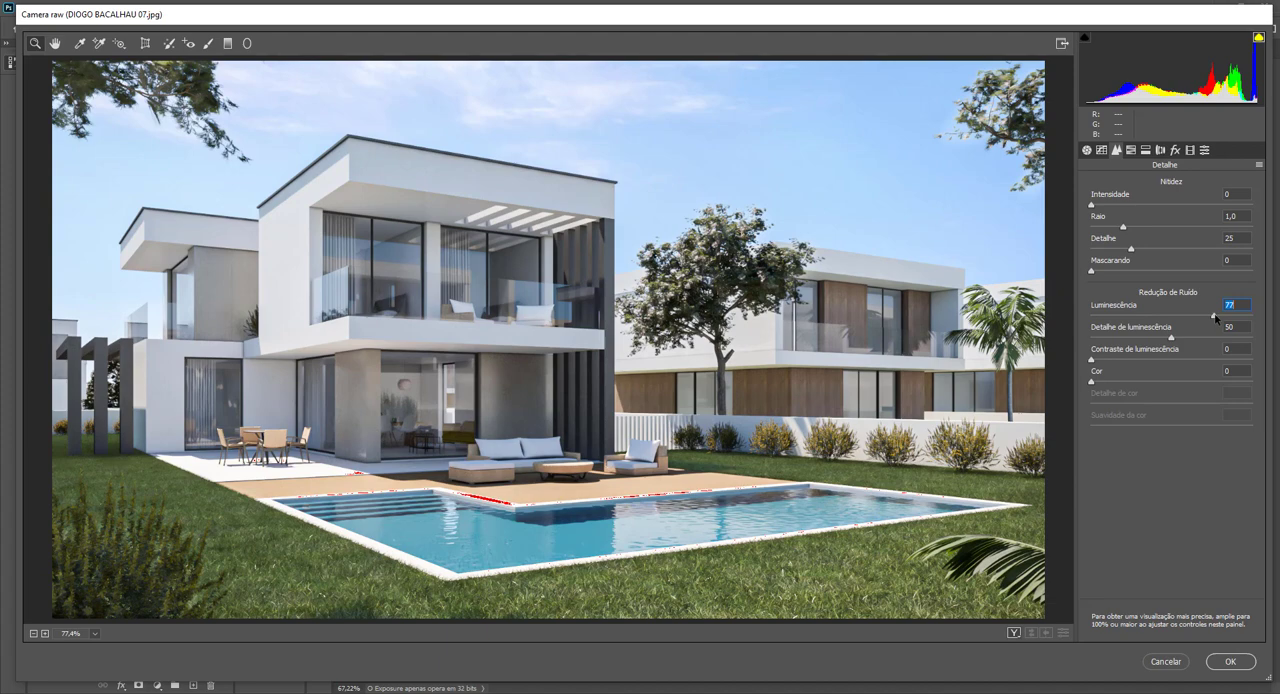
left_click(1229, 660)
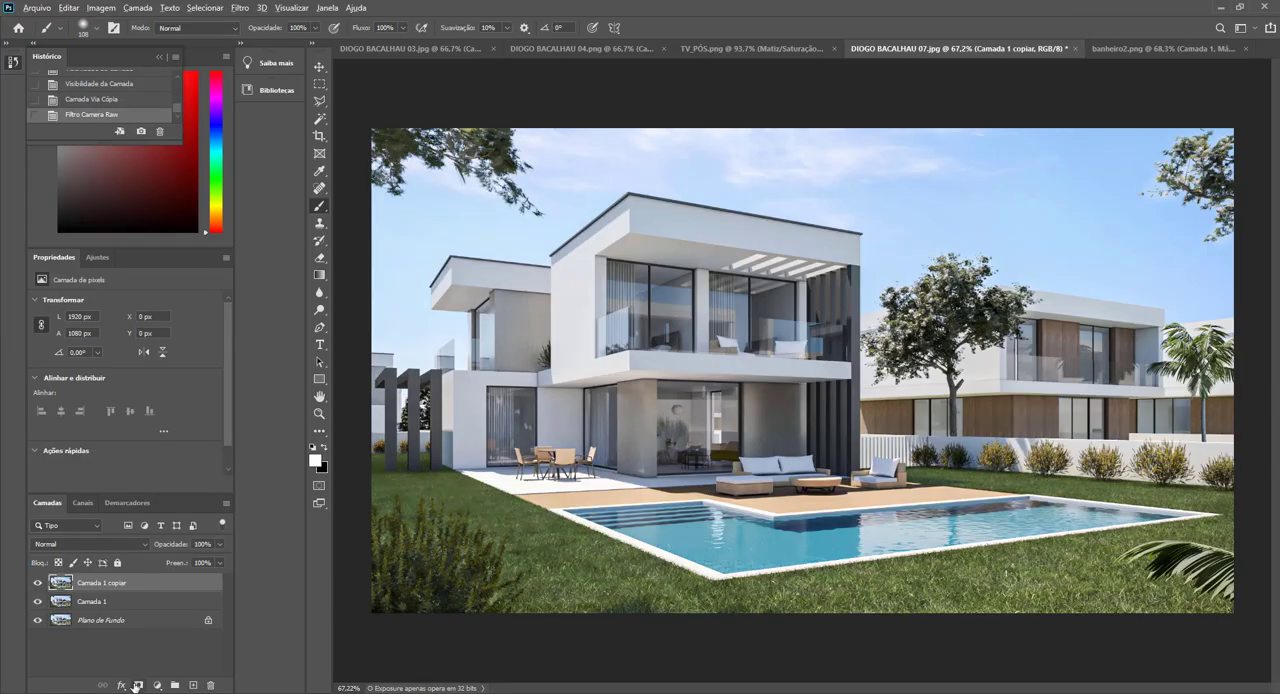
Add a black mask to the noise-reduced copy and paint it white with a 120-pixel brush over the ground-floor concrete wall behind the sofa.
left_click(138, 685, "alt")
scroll(734, 417, "up", 5)
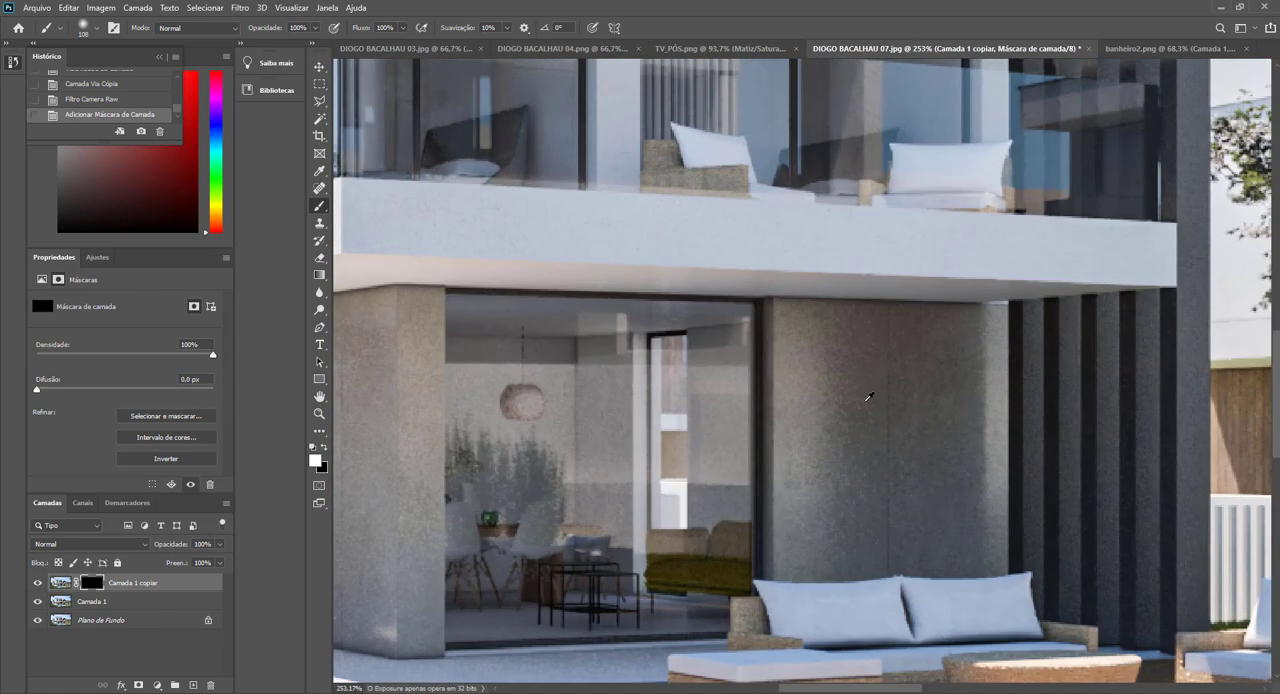
right_click(866, 401, "alt")
left_click(866, 371)
mouse_move(894, 377)
left_mouse_down()
mouse_move(864, 370)
mouse_move(857, 350)
mouse_move(998, 348)
mouse_move(954, 413)
mouse_move(843, 493)
mouse_move(841, 533)
mouse_move(910, 534)
mouse_move(806, 544)
mouse_move(903, 536)
mouse_move(1006, 494)
mouse_move(1097, 375)
mouse_move(1152, 331)
left_mouse_up()
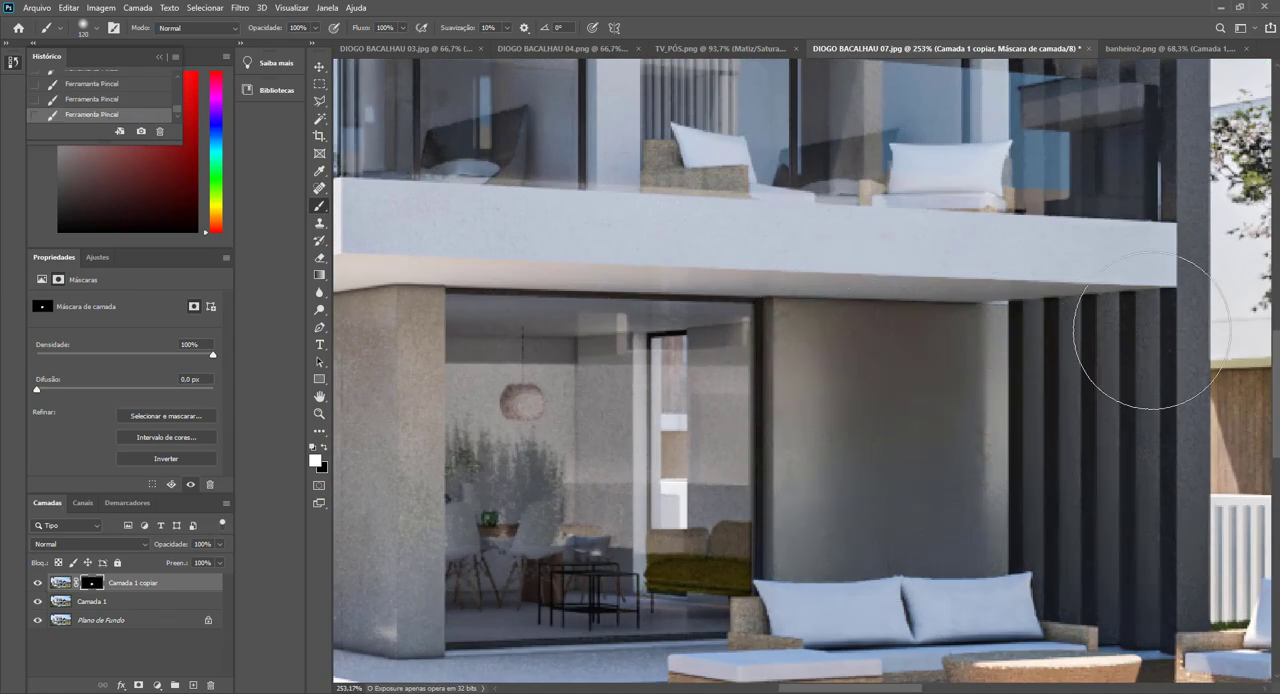
scroll(1083, 483, "down", 5)
scroll(1128, 285, "up", 2)
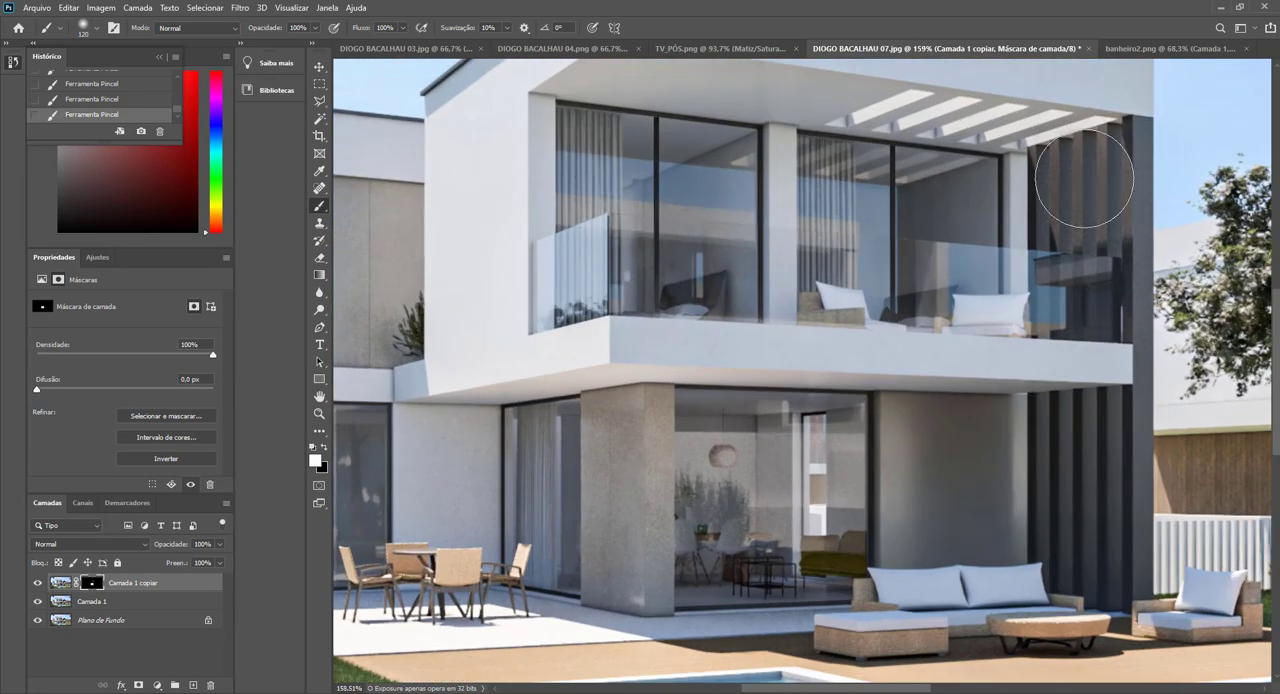
Paint the noise-reduction mask white over the dark vertical slats, the concrete pillar, and the concrete and white walls of the house's side wing.
mouse_move(1084, 177)
left_mouse_down()
mouse_move(1078, 284)
mouse_move(1108, 297)
mouse_move(1122, 202)
mouse_move(1106, 380)
mouse_move(1086, 429)
left_mouse_up()
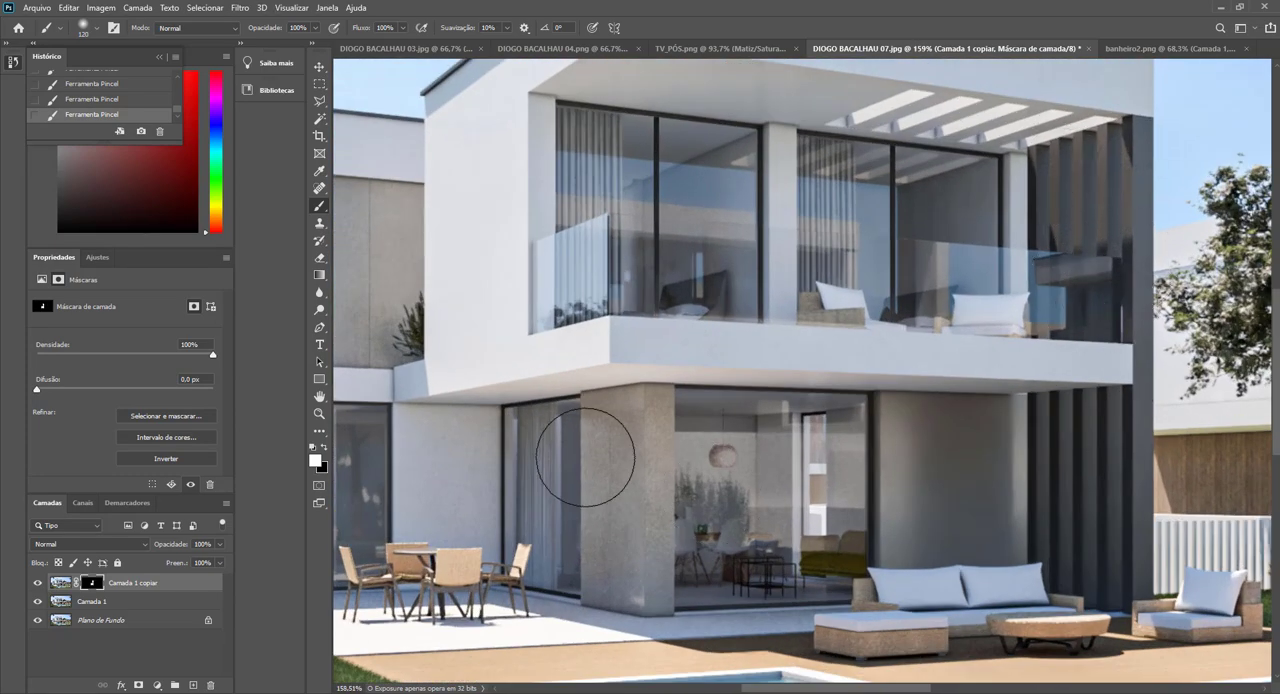
mouse_move(585, 457)
left_mouse_down()
mouse_move(634, 427)
mouse_move(628, 585)
mouse_move(617, 540)
mouse_move(631, 577)
mouse_move(658, 503)
mouse_move(642, 430)
left_mouse_up()
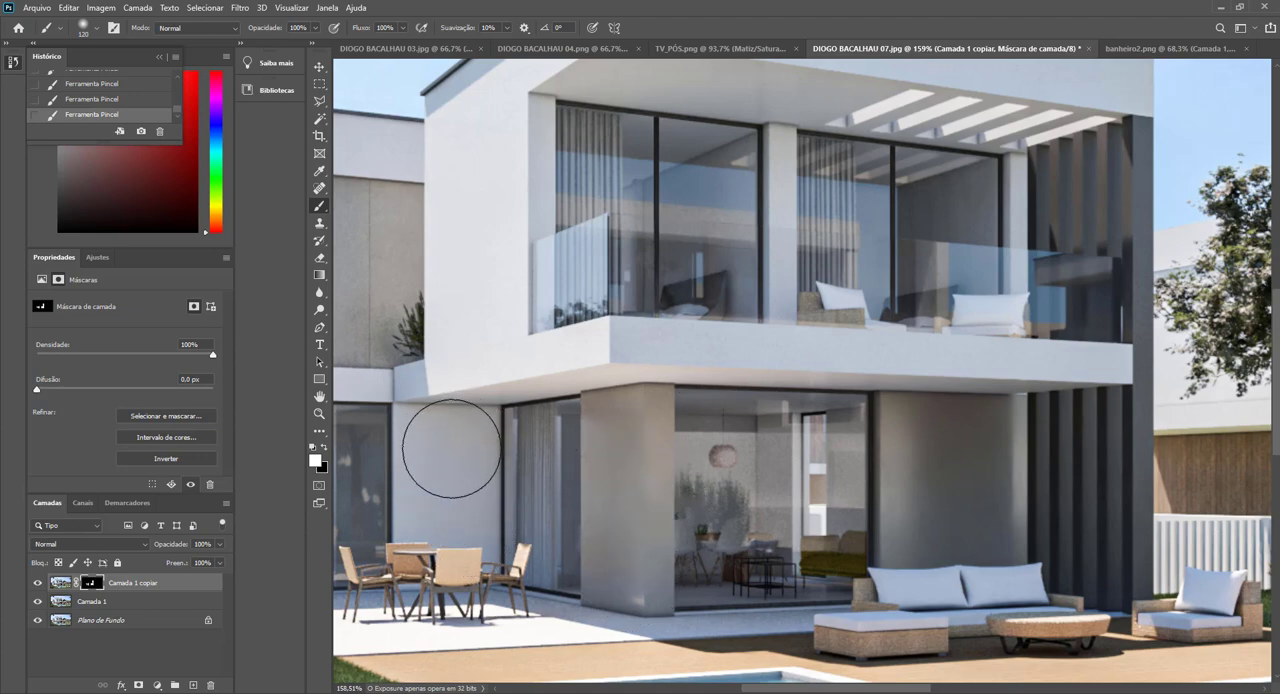
scroll(451, 449, "down", 5)
scroll(410, 380, "up", 6)
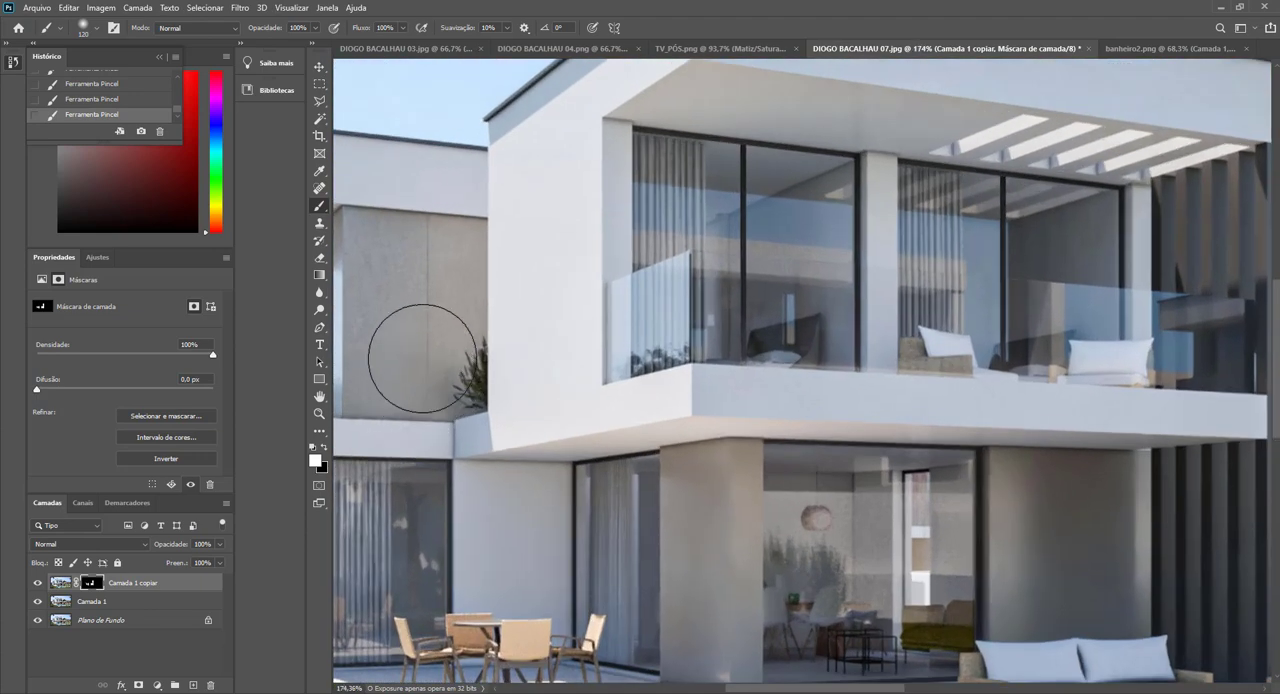
scroll(466, 378, "down", 4)
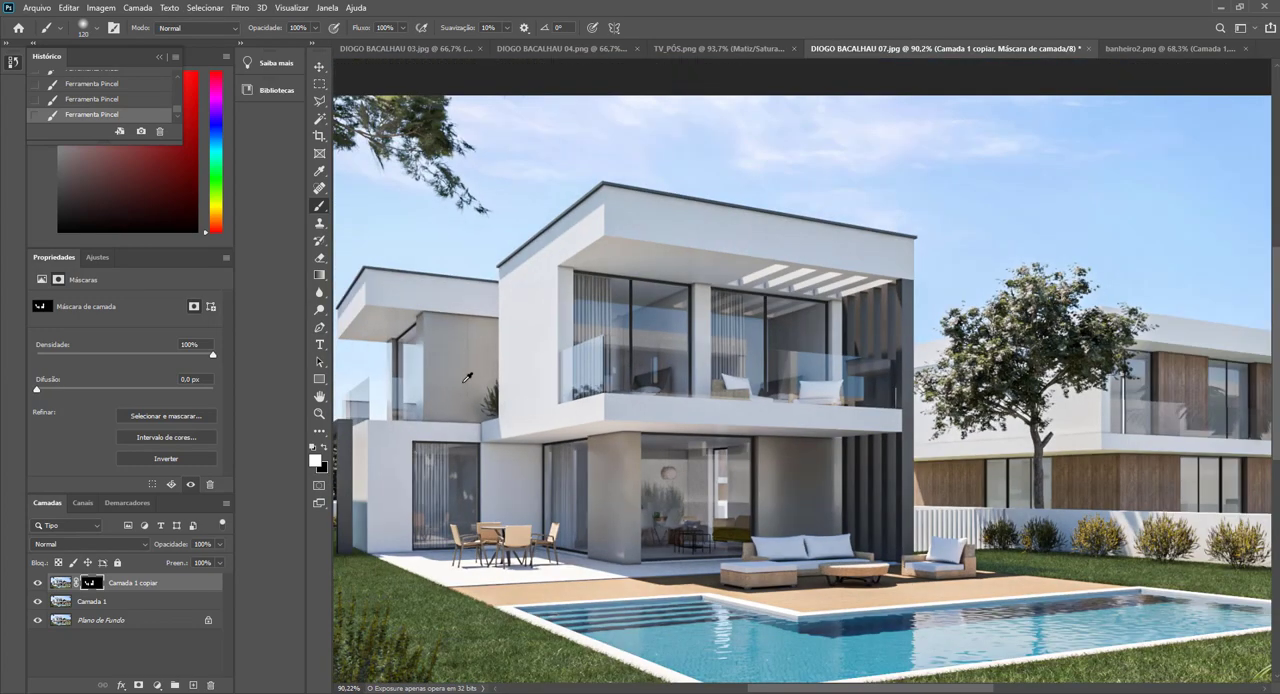
scroll(466, 378, "up", 2)
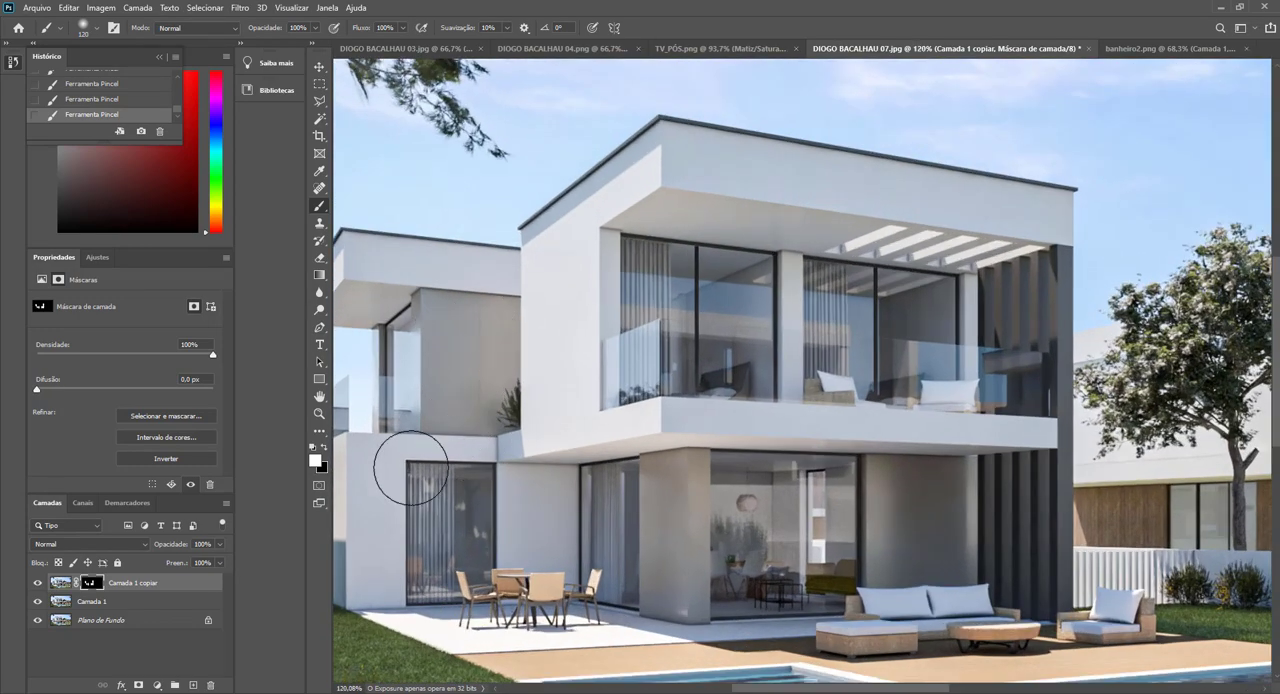
mouse_move(411, 468)
left_mouse_down()
mouse_move(377, 467)
mouse_move(386, 538)
mouse_move(377, 575)
left_mouse_up()
Lower the noise-reduced layer's opacity to 80% and fit the whole render in view.
mouse_move(176, 548)
left_mouse_down()
mouse_move(152, 549)
mouse_move(166, 554)
left_mouse_up()
left_click(781, 520)
left_click(776, 540)
left_click(814, 522)
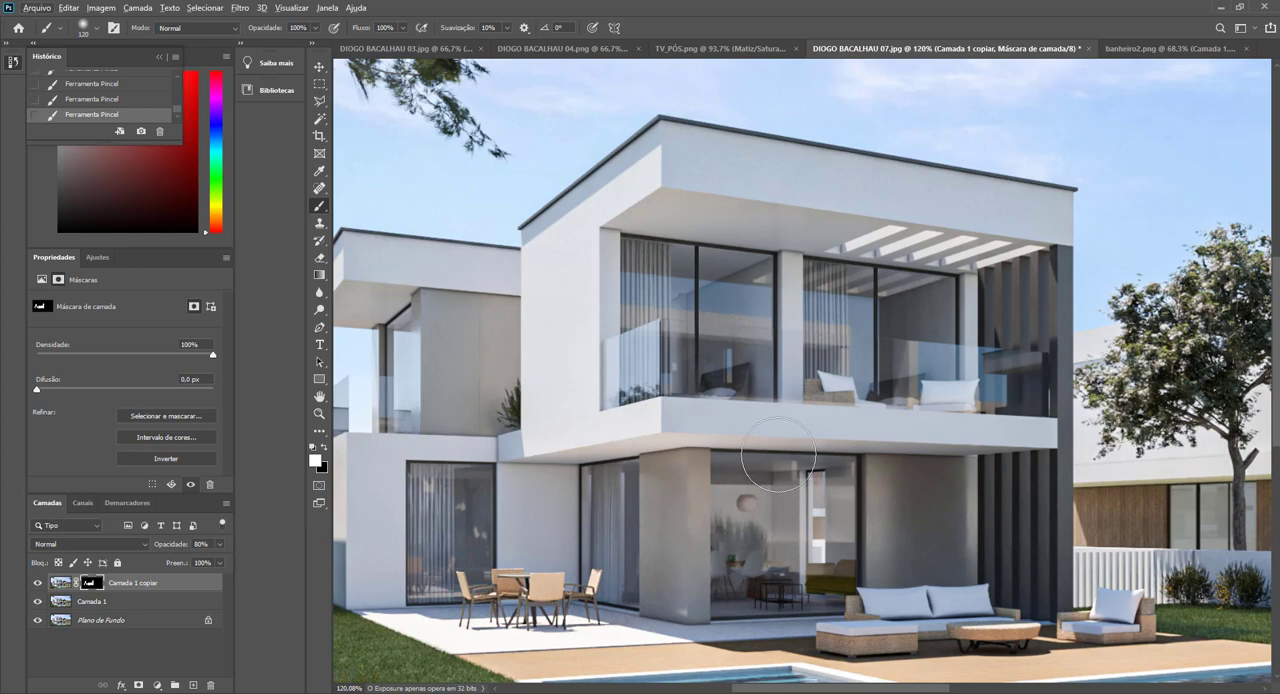
key("ctrl+0")
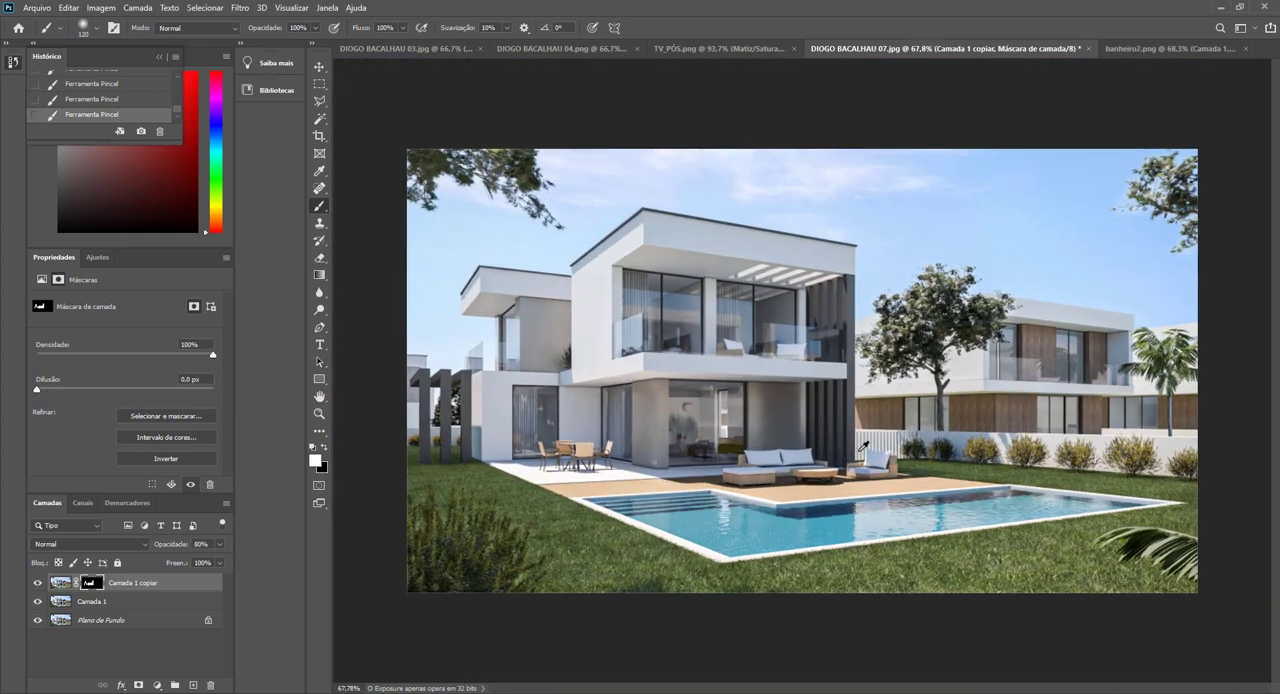
Add a Hue/Saturation adjustment layer, sample the tree's bluish leaves and set the cyans to hue -34 and saturation -44.
scroll(875, 443, "up", 1)
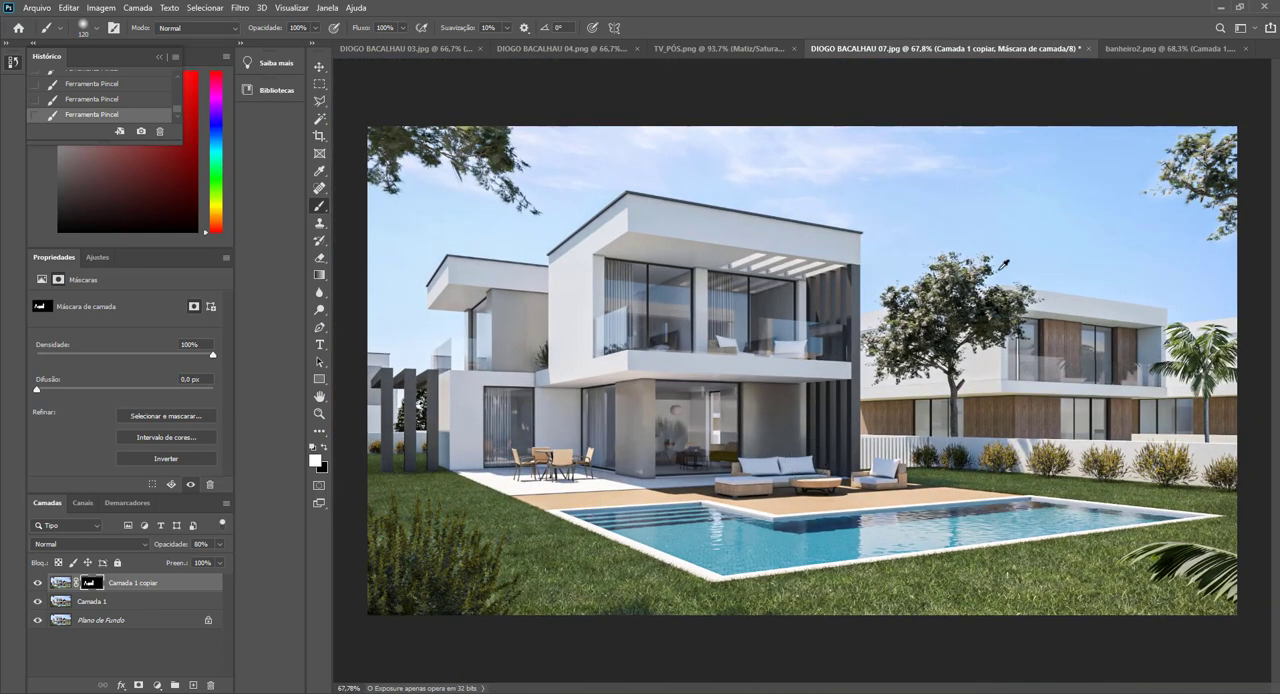
scroll(1004, 265, "up", 5)
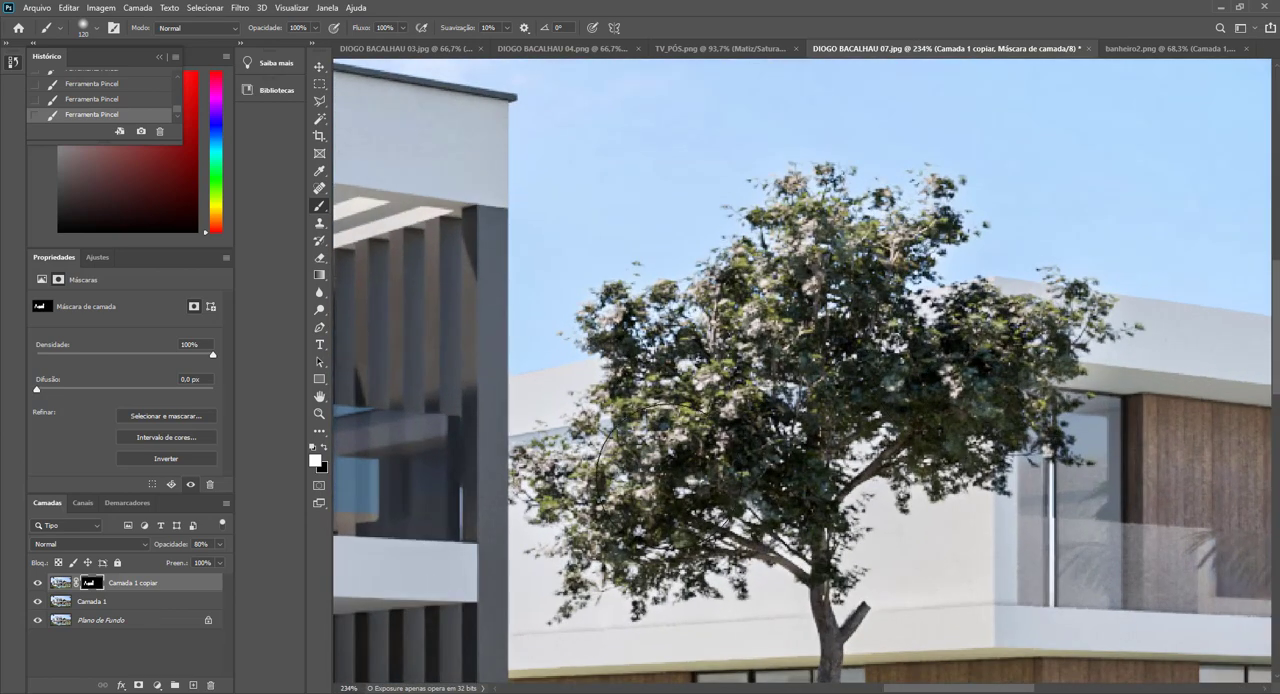
left_click(156, 685)
left_click(203, 563)
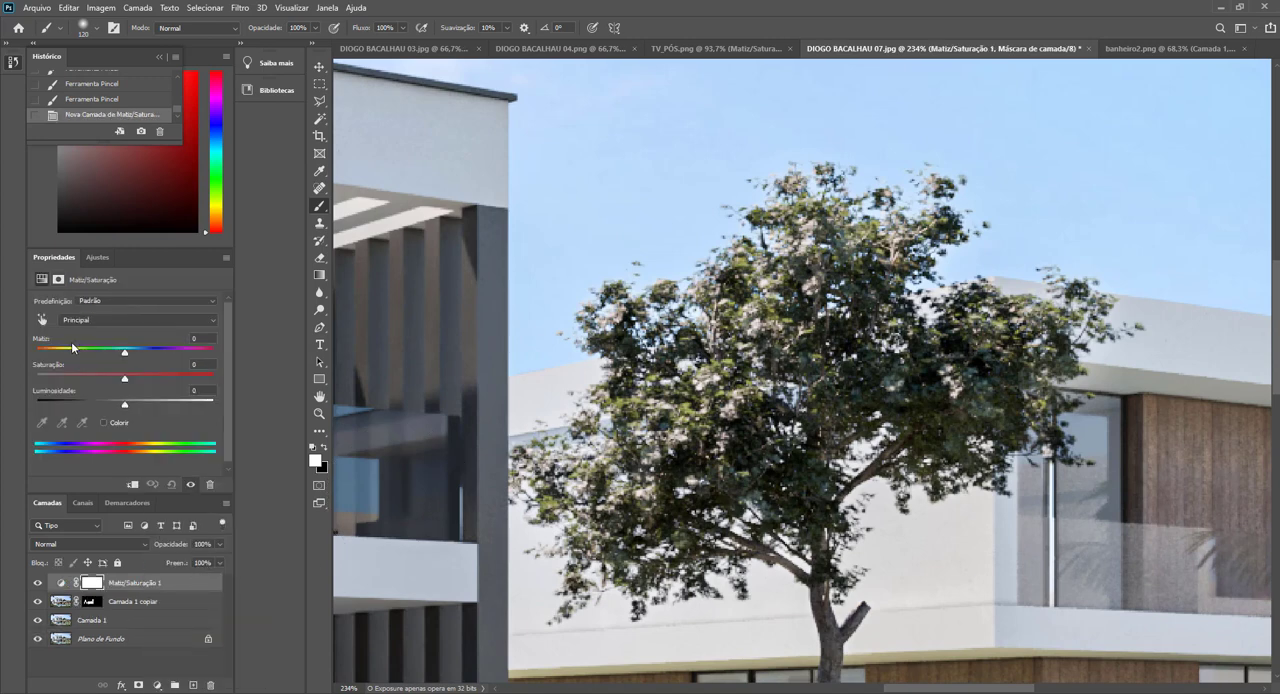
left_click(41, 322)
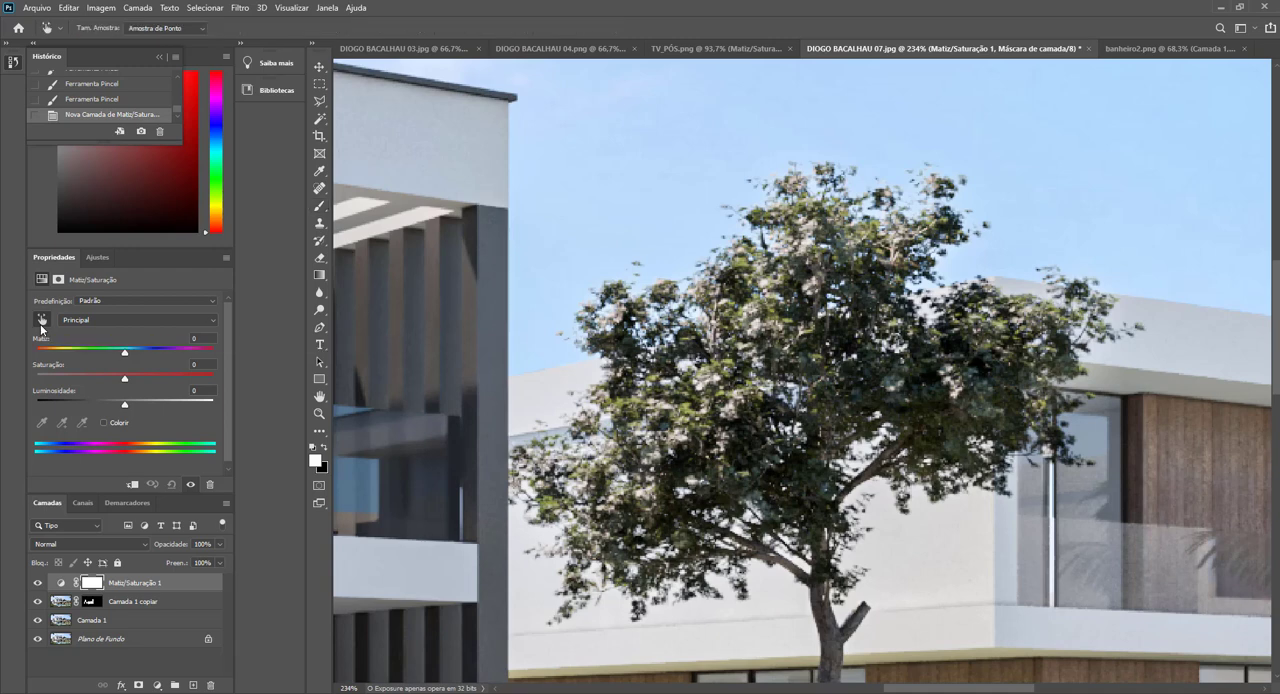
left_click(931, 388)
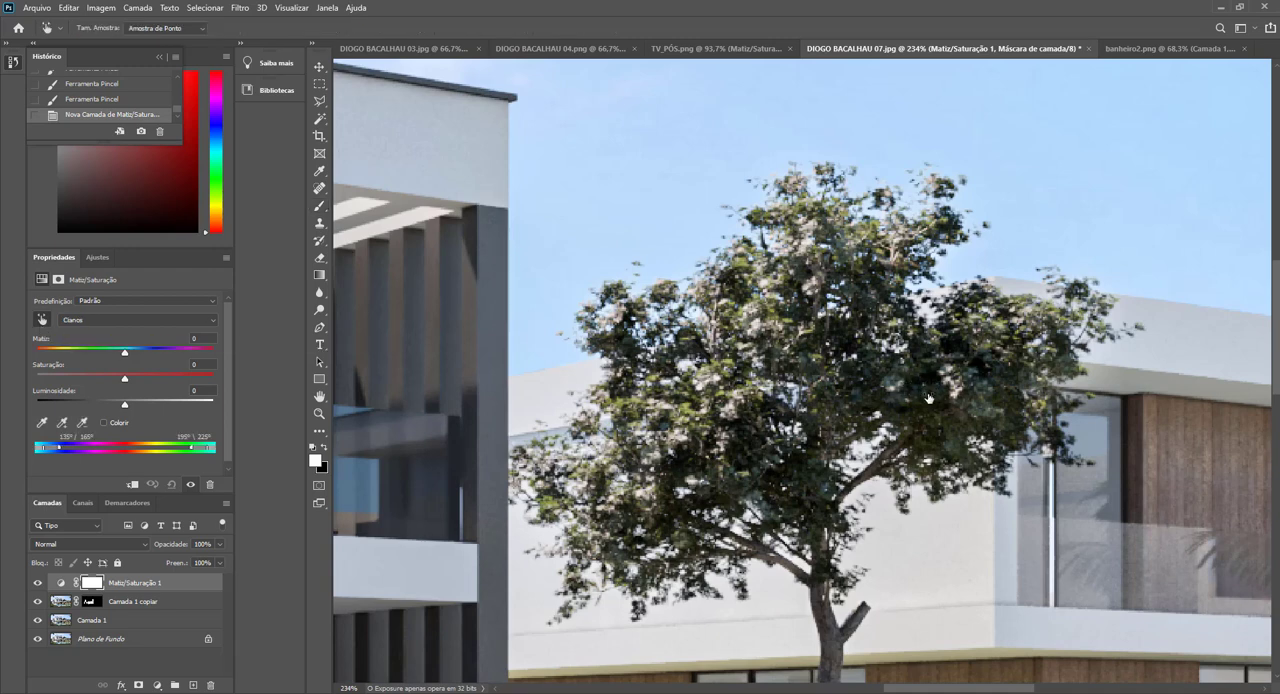
left_click_drag(928, 398, 846, 401)
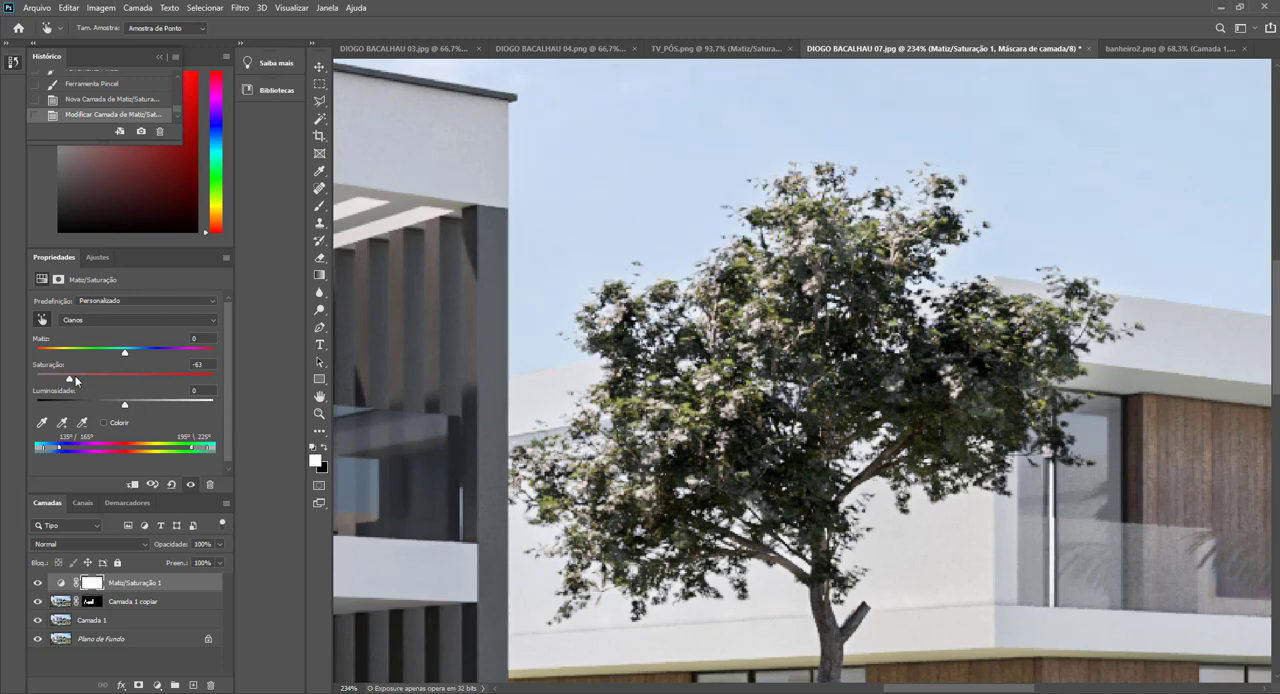
left_click_drag(75, 375, 97, 360)
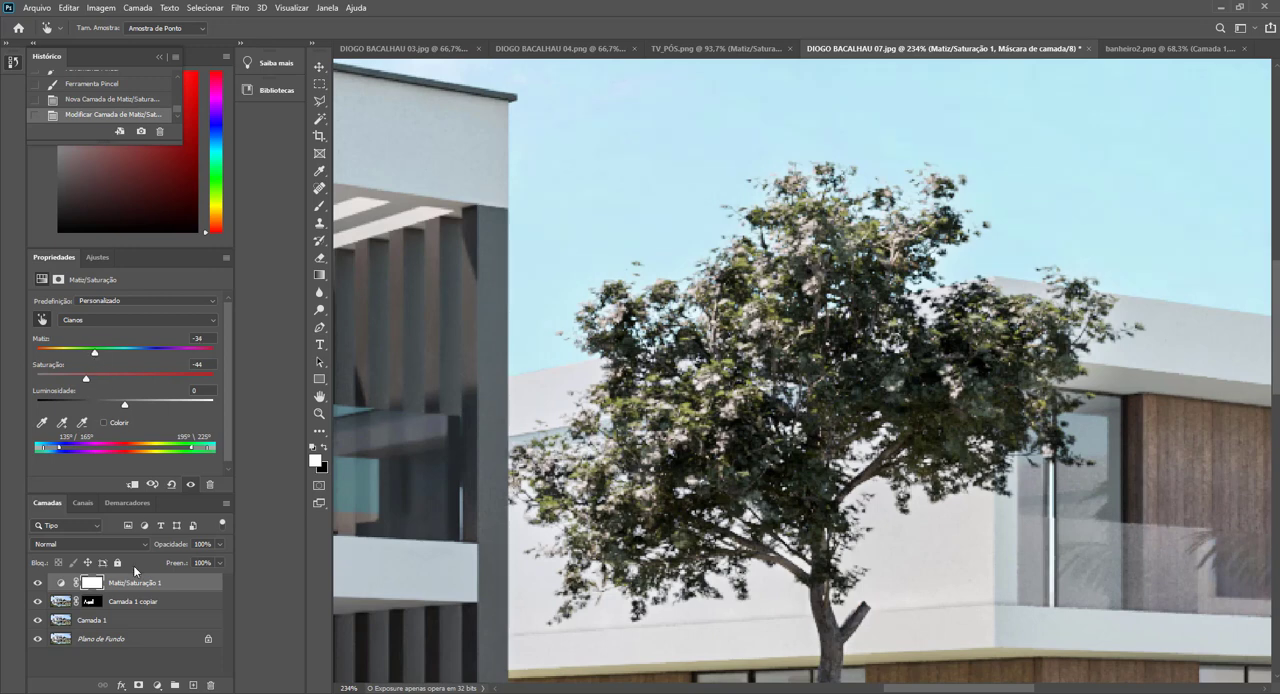
Fill the Hue/Saturation mask with black and paint it white with a smaller brush over the tree's foliage.
left_click(90, 583)
key("b")
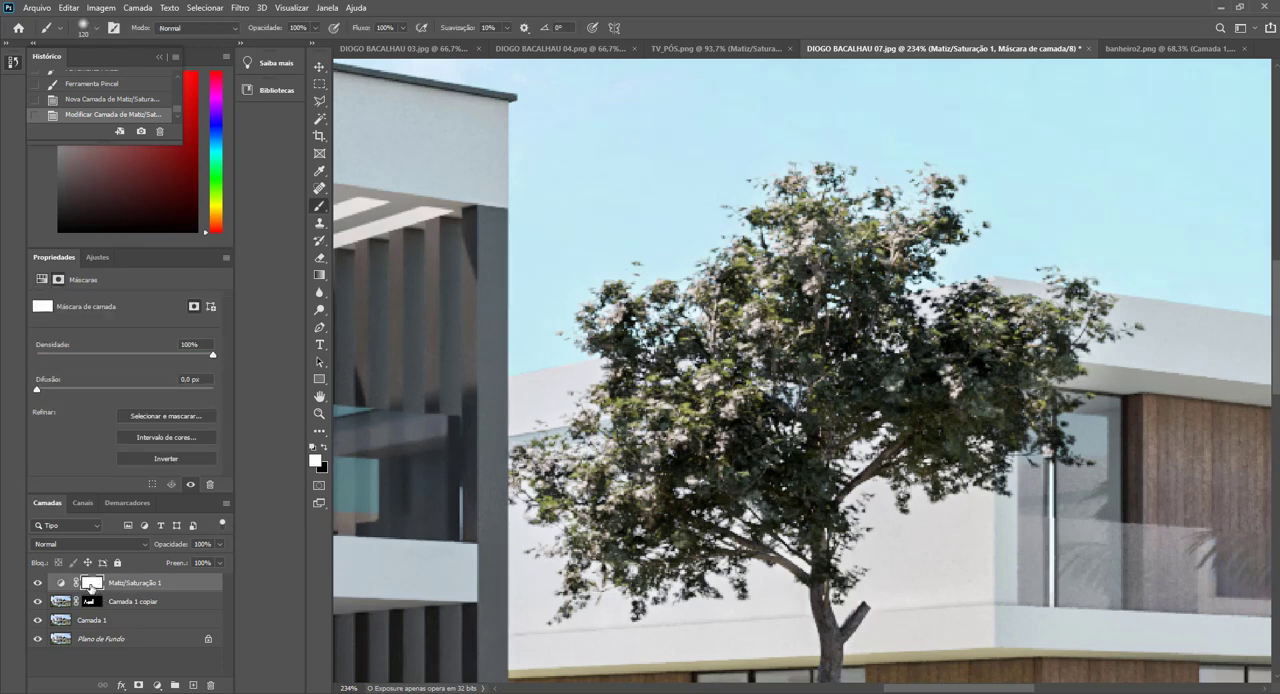
left_click(324, 451)
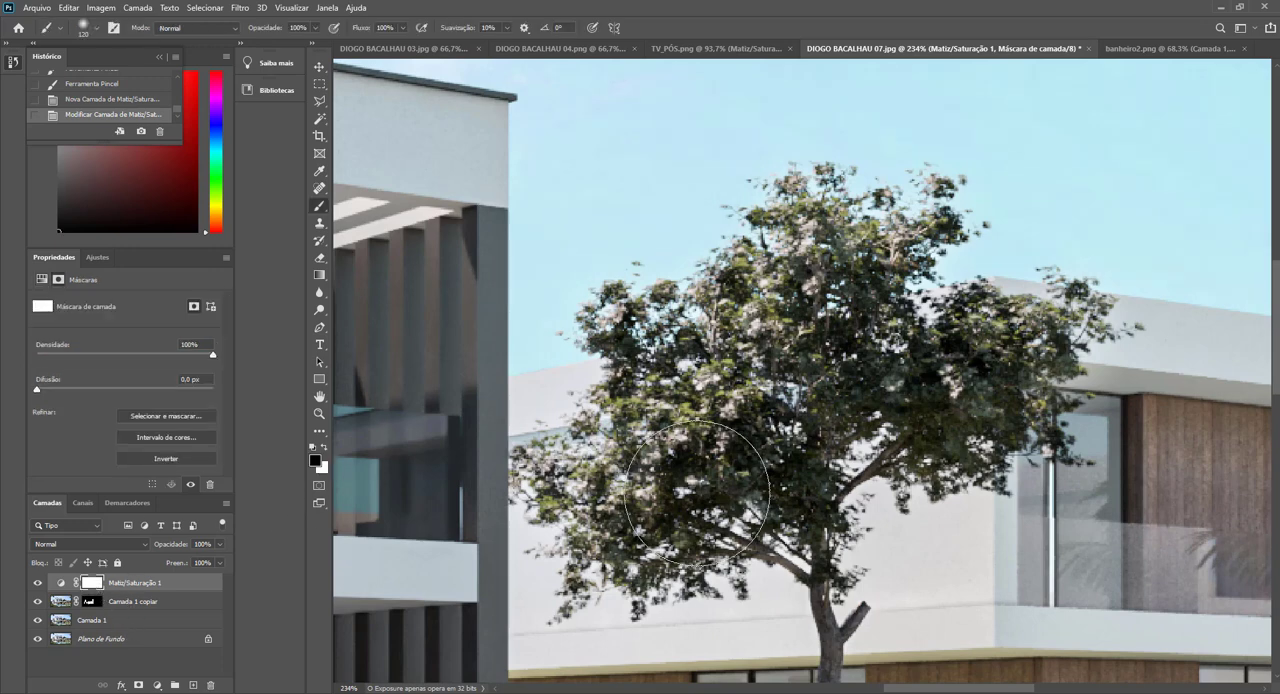
key("alt+BackSpace")
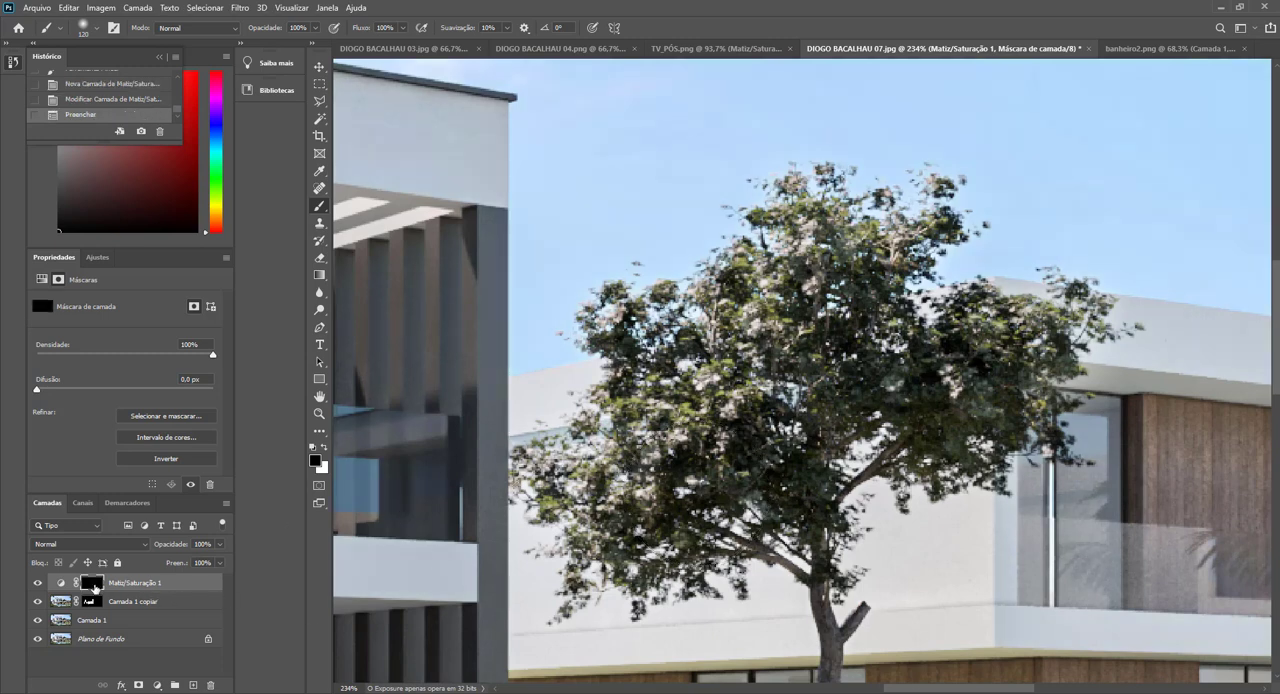
left_click(325, 447)
left_click_drag(880, 438, 840, 438)
left_click(964, 418)
left_click(994, 397)
left_click(914, 372)
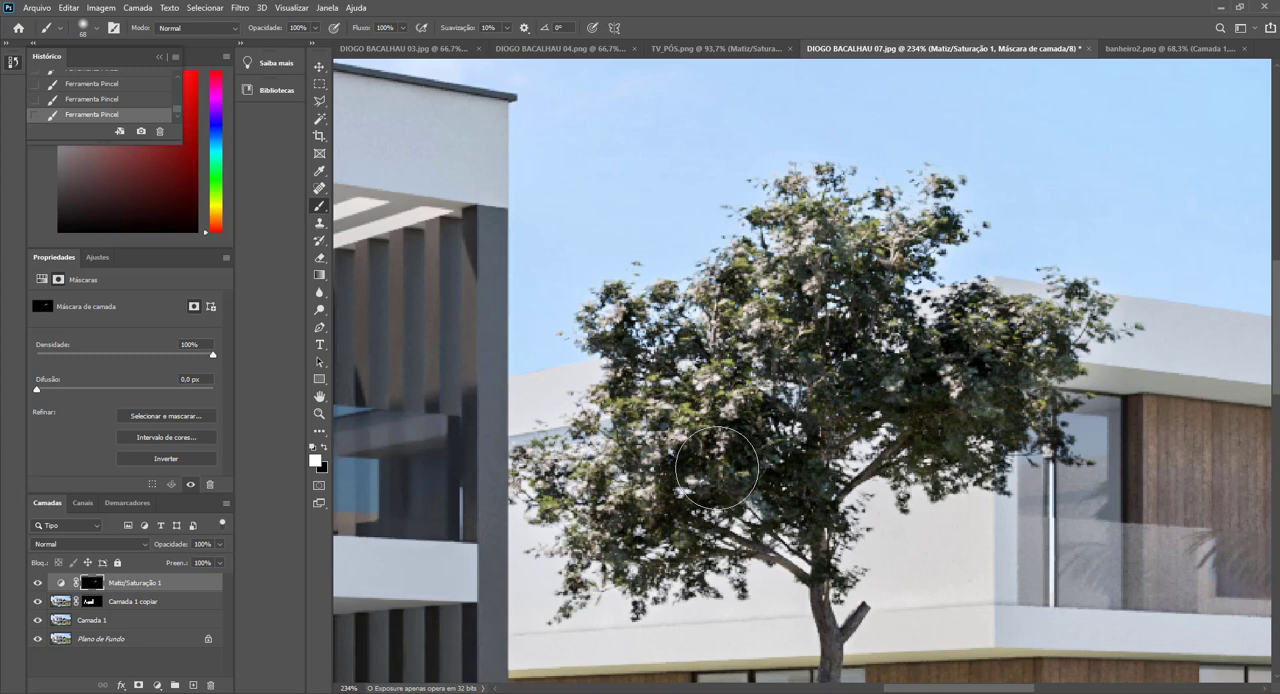
Set the adjustment's master hue to -19 and saturation to +12, and brush more of the tree's crown into its mask.
left_click(61, 583)
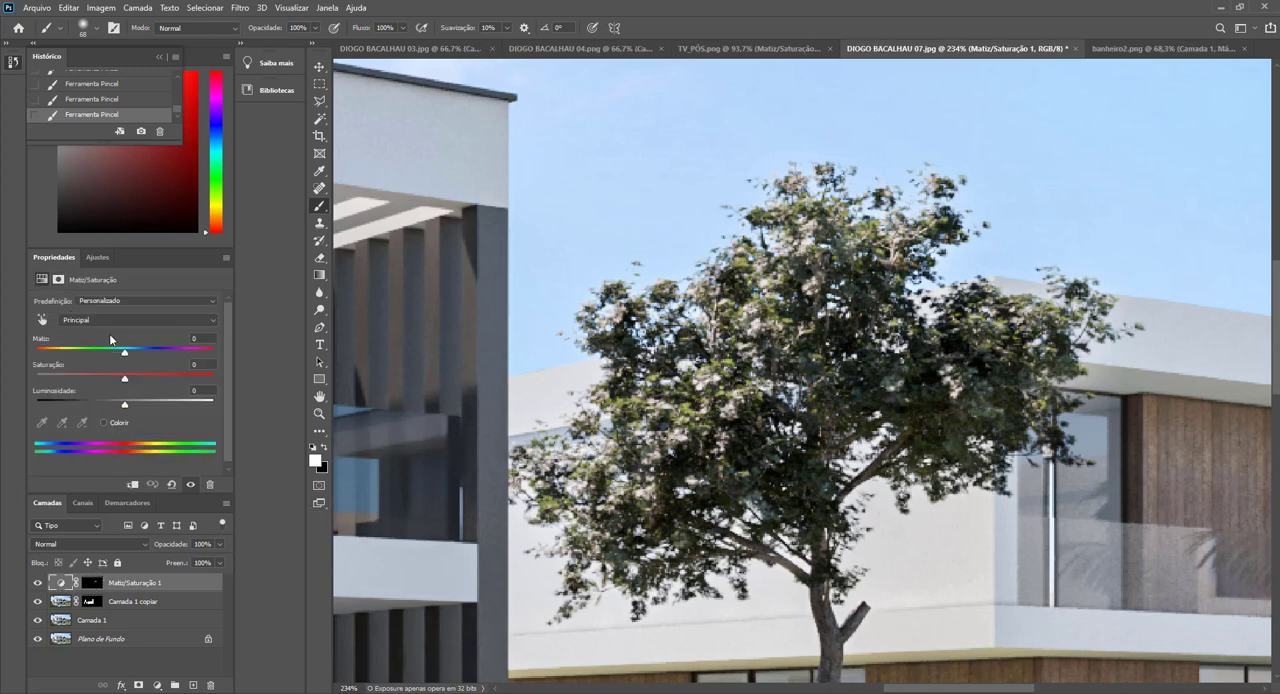
left_click_drag(155, 381, 112, 356)
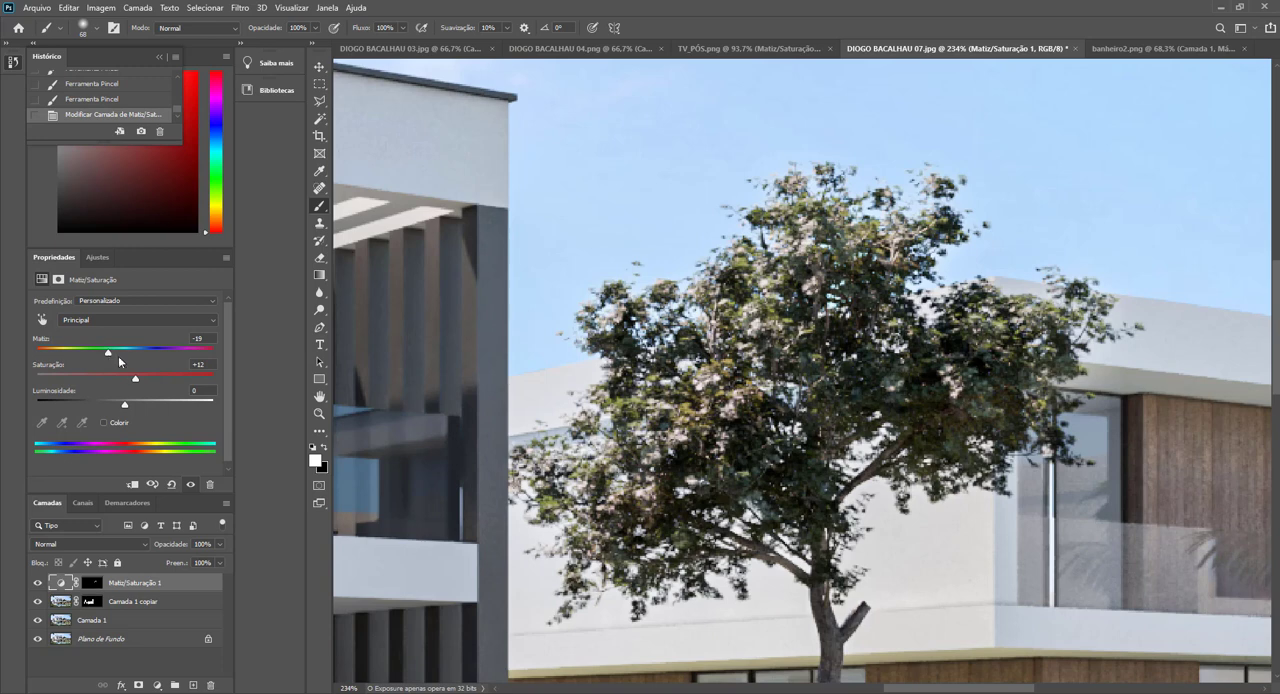
left_click(943, 412)
left_click(655, 266)
left_click(92, 582)
left_click(796, 484)
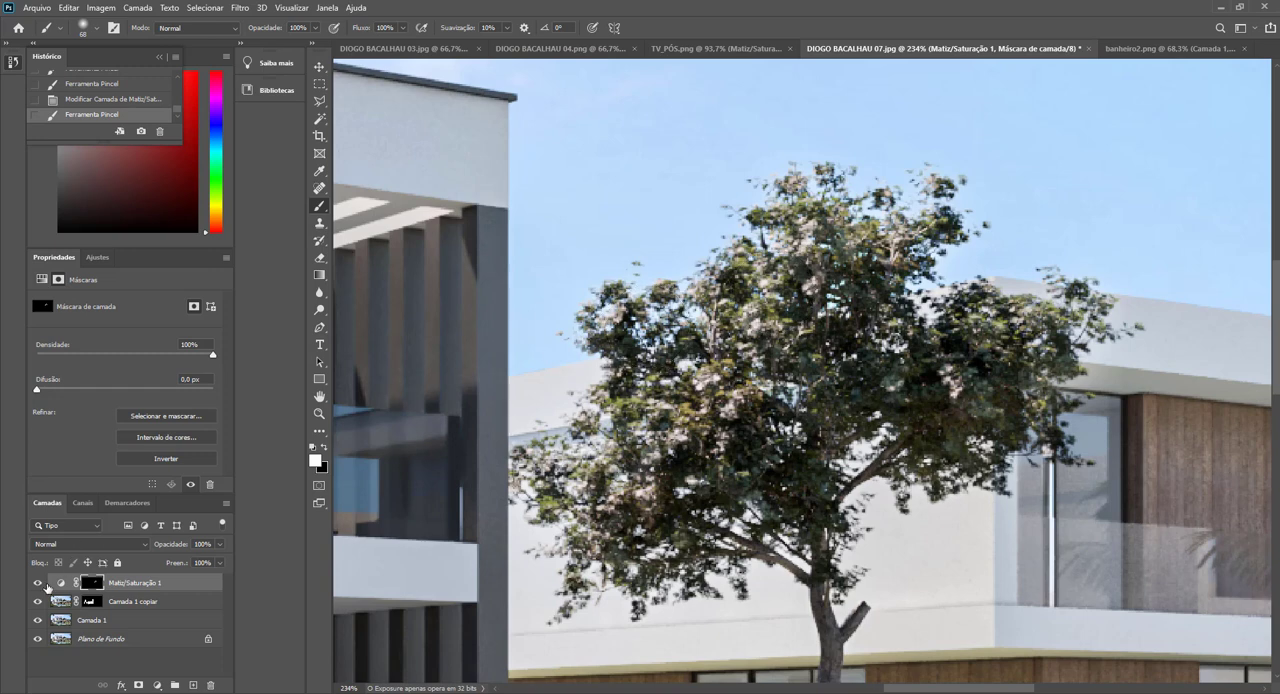
Toggle the Hue/Saturation layer's visibility to compare the tree with and without the colour correction.
left_click(38, 583)
left_click(39, 585)
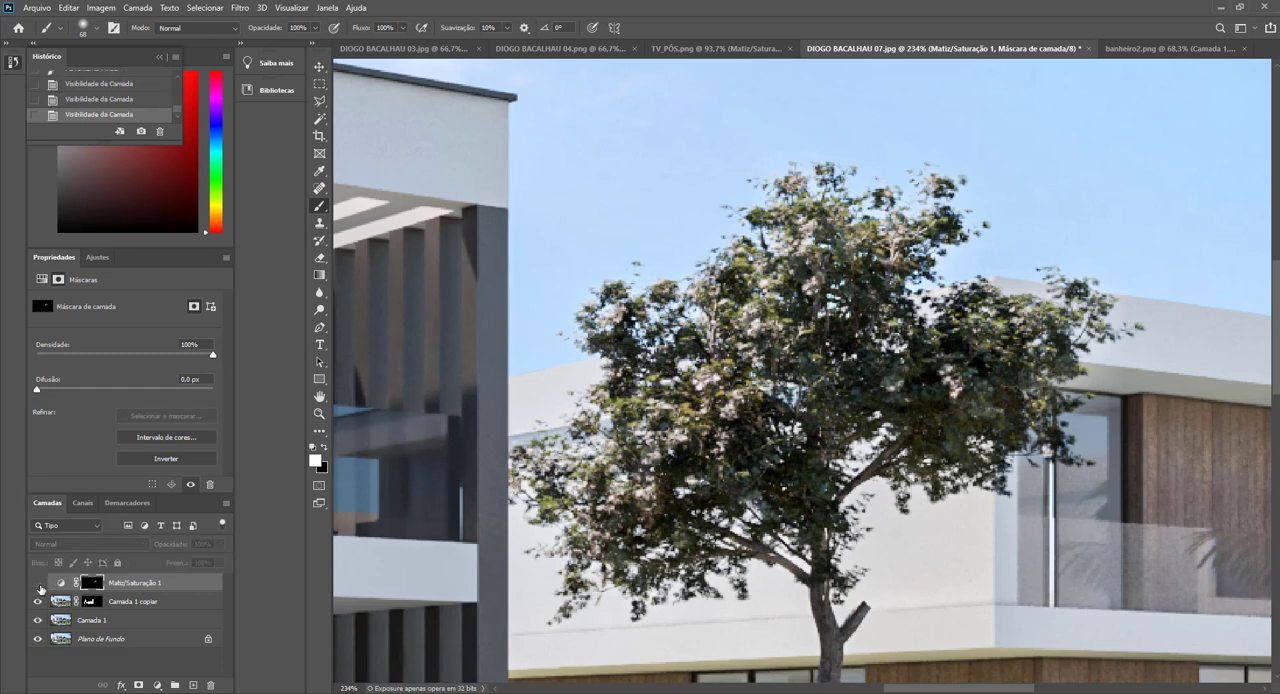
left_click(39, 585)
left_click(39, 585)
left_click(39, 585)
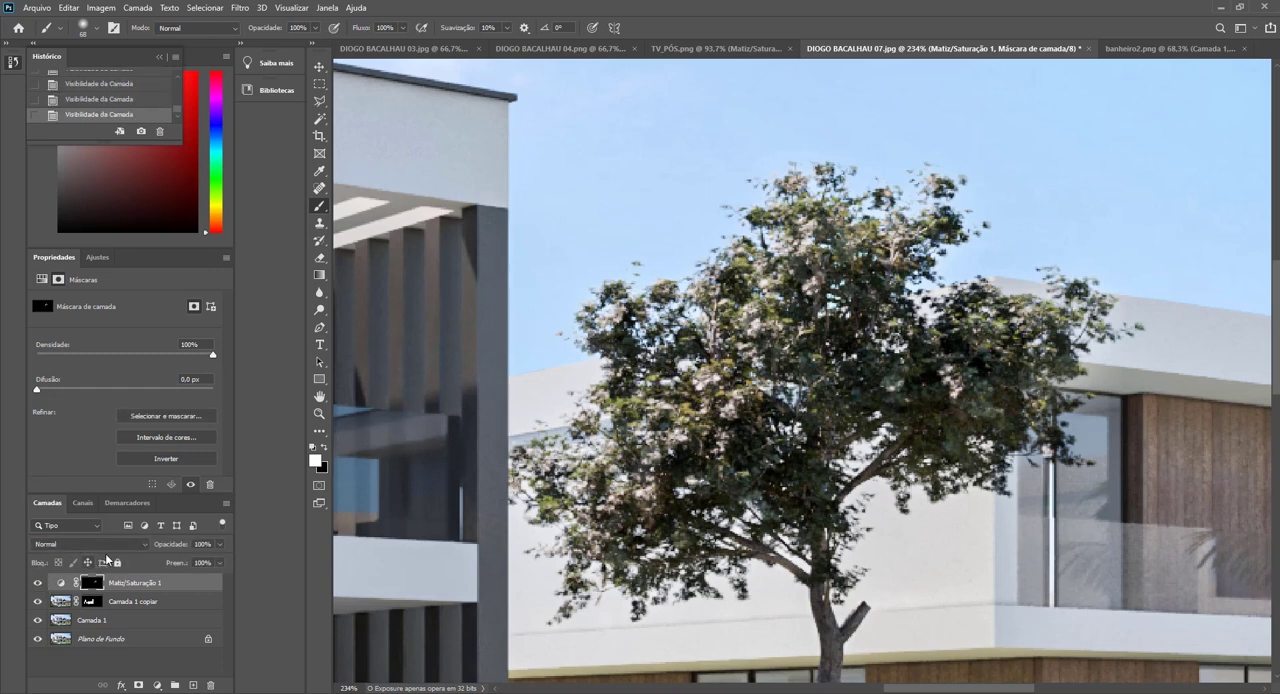
Reduce the saturation of the greens in the tree's Hue/Saturation adjustment.
left_click(61, 582)
left_click(110, 321)
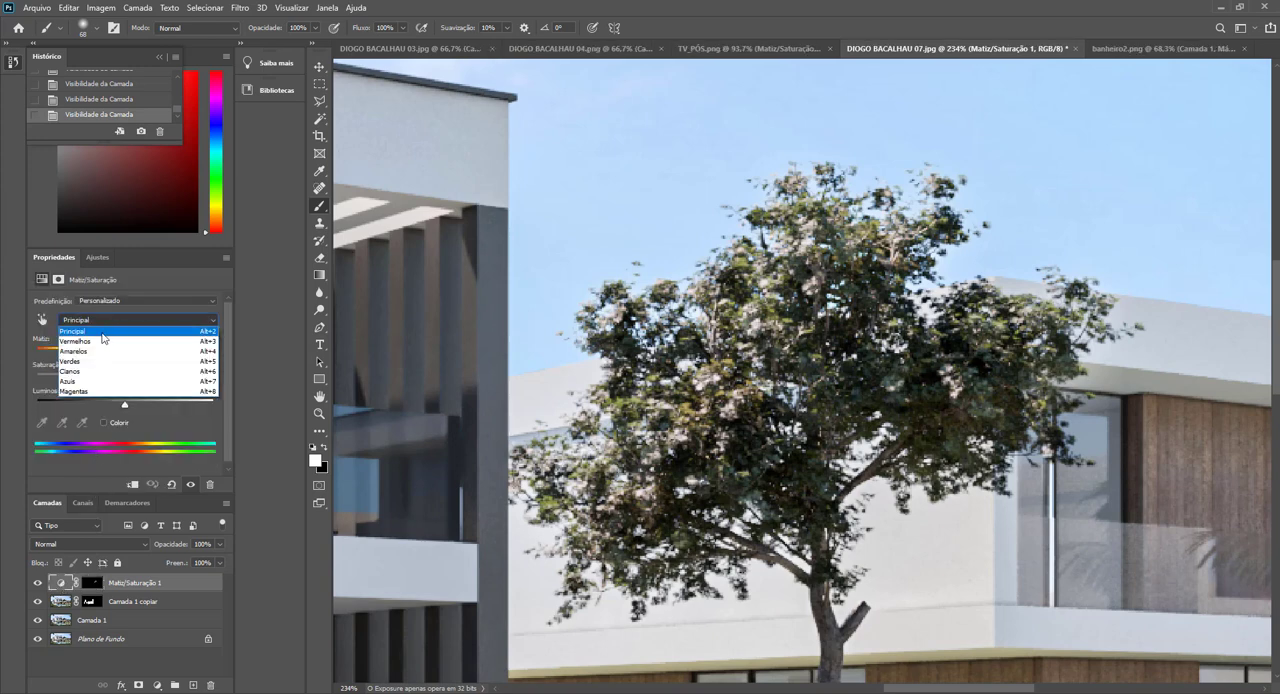
left_click(100, 368)
mouse_move(126, 380)
left_mouse_down()
mouse_move(55, 381)
mouse_move(105, 380)
left_mouse_up()
Try yellows at hue -23 and saturation -31, and compare the tree with the adjustment hidden and shown.
left_click(108, 321)
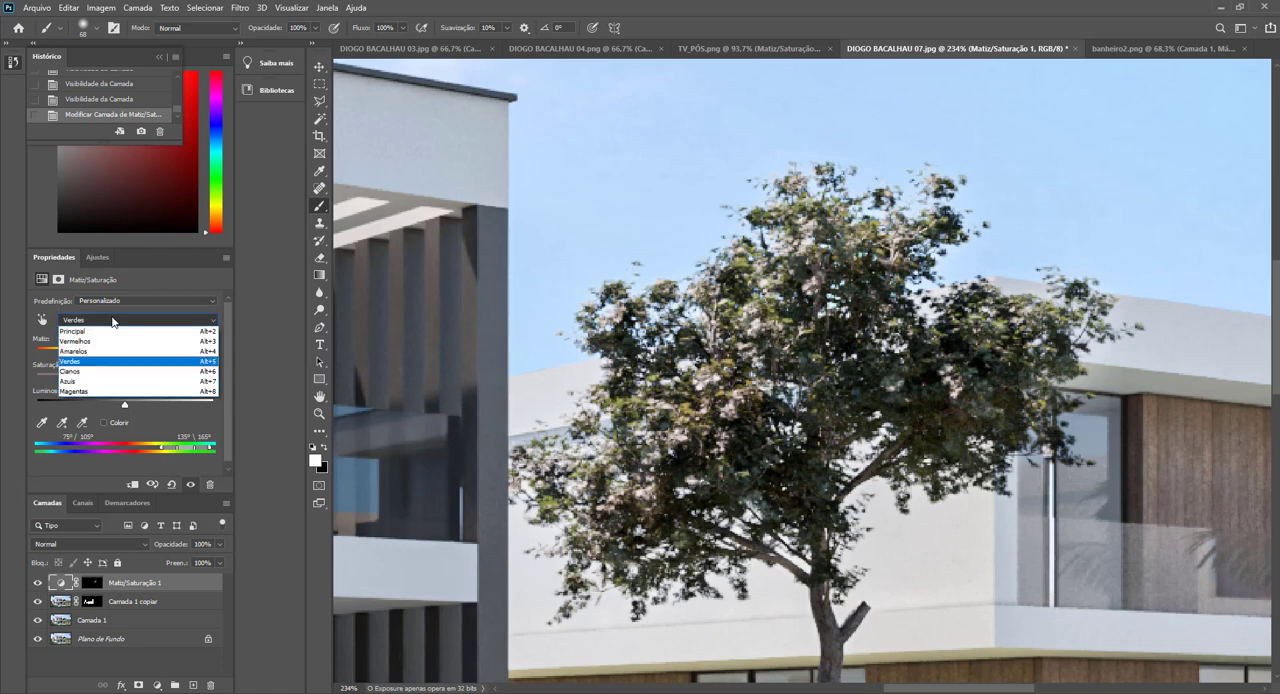
left_click(107, 346)
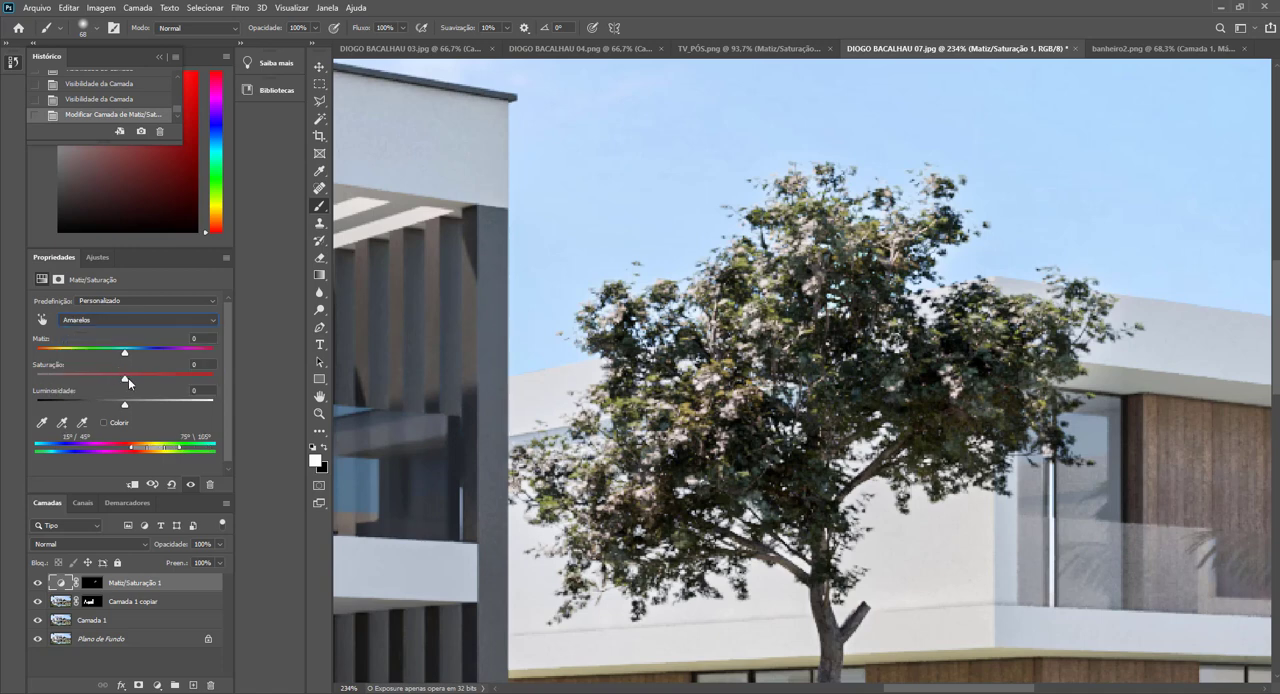
left_click_drag(125, 380, 104, 358)
left_click(38, 583)
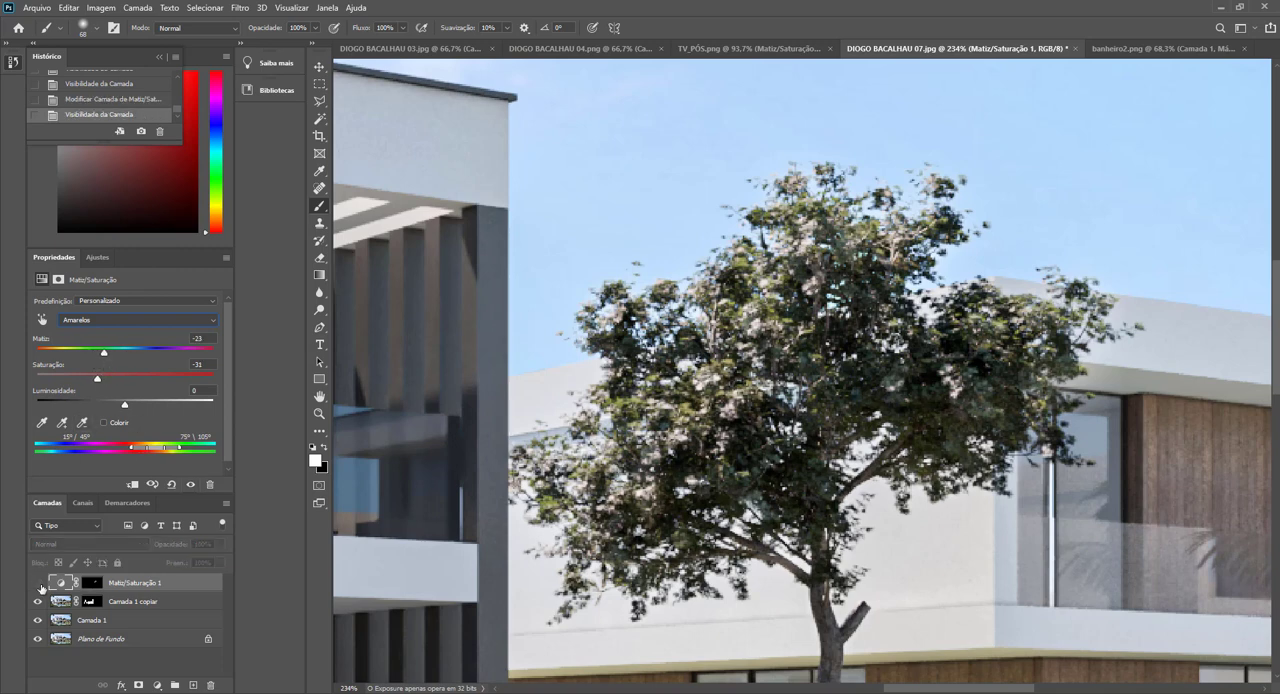
left_click(38, 583)
left_click(38, 583)
left_click(38, 583)
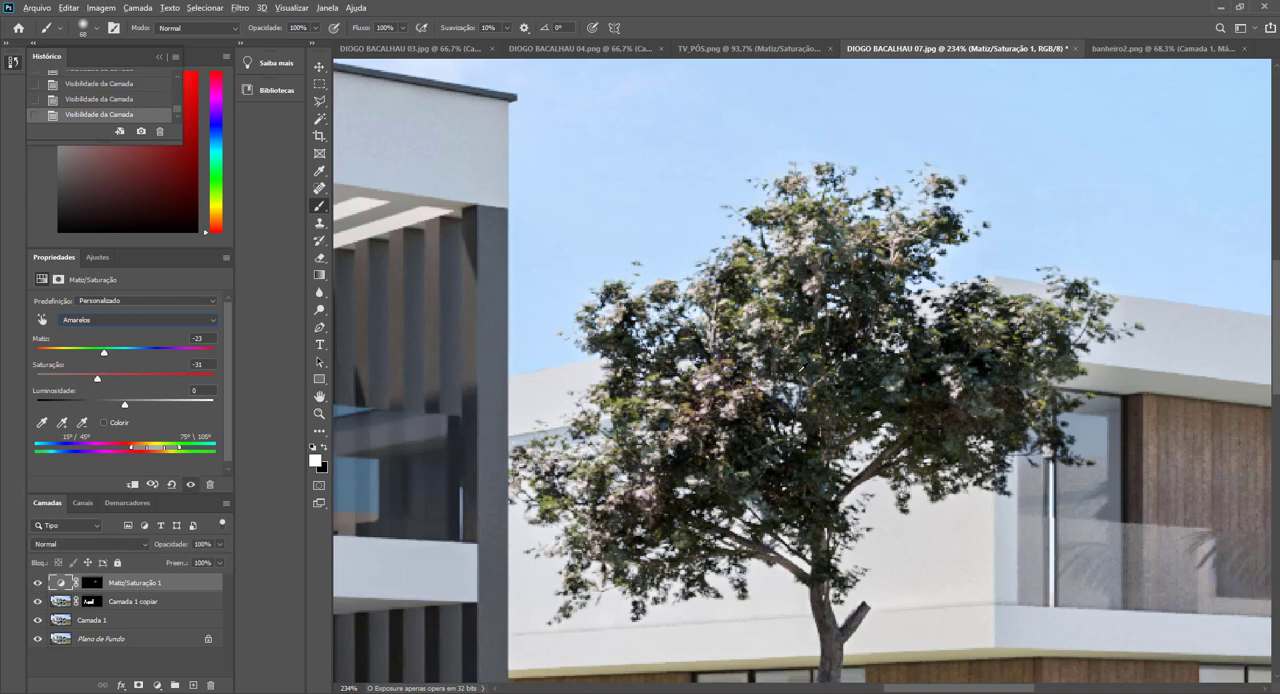
View the full render and set the adjustment's yellows to hue +2 and saturation -7.
left_click(321, 69)
scroll(768, 362, "down", 7)
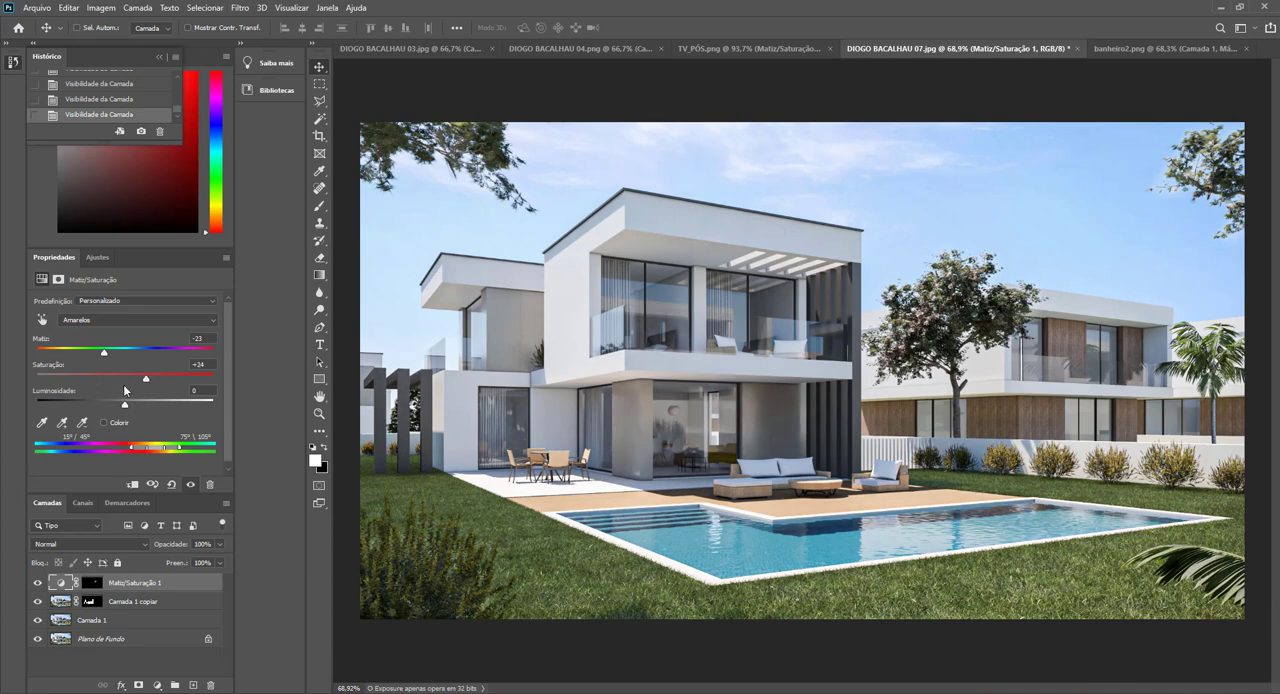
left_click_drag(124, 388, 129, 358)
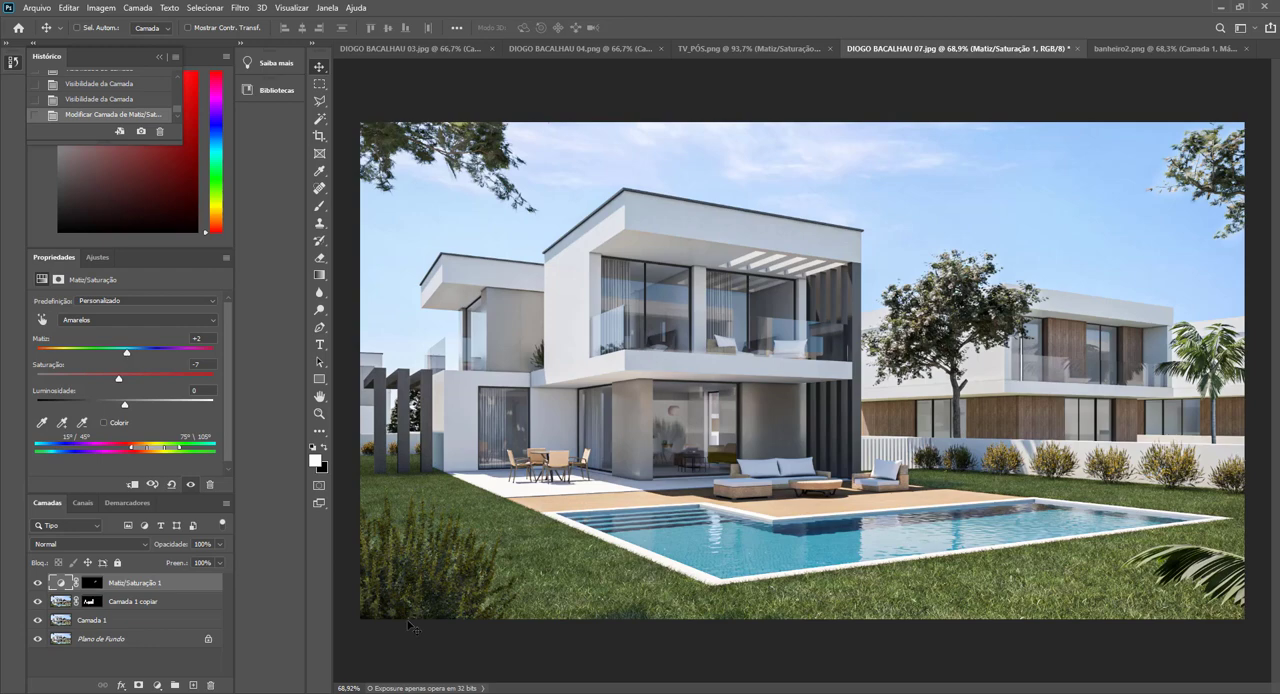
Paint the Hue/Saturation mask white with a 100-pixel brush over the large foreground bush beside the lawn.
left_click(92, 583)
left_click(320, 206)
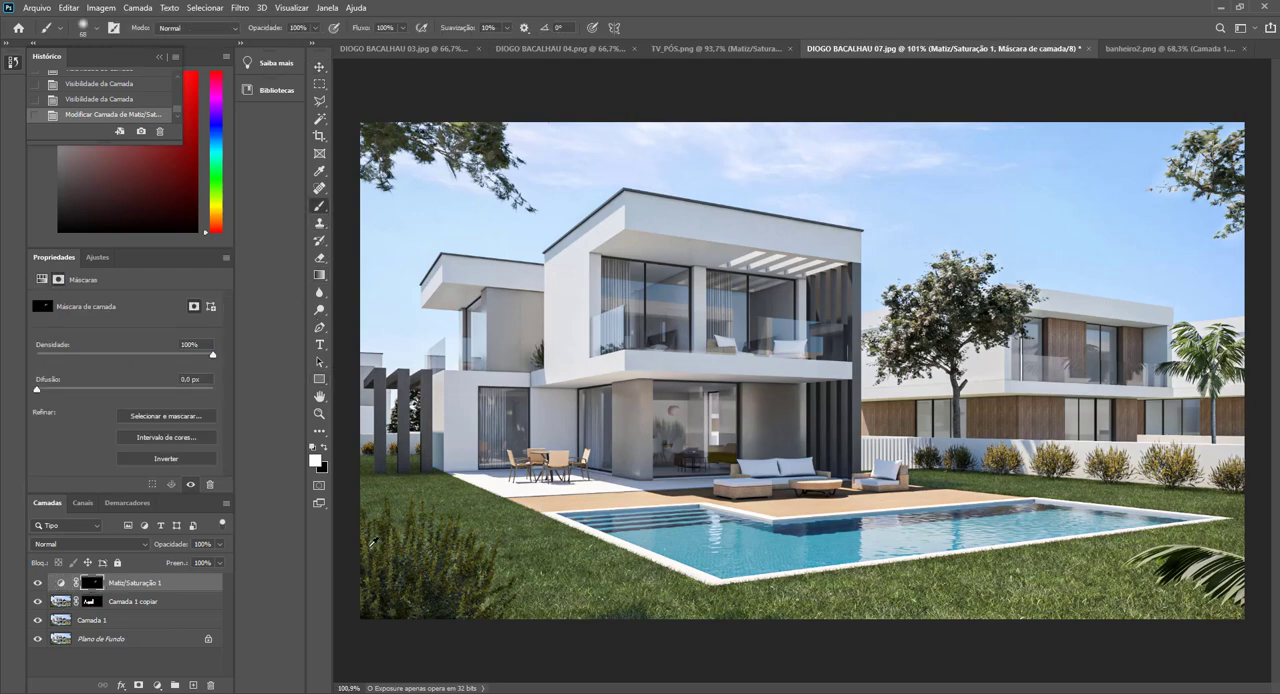
scroll(373, 568, "up", 3)
mouse_move(413, 611)
left_mouse_down()
mouse_move(384, 608)
mouse_move(451, 618)
mouse_move(491, 569)
left_mouse_up()
mouse_move(442, 640)
left_mouse_down()
mouse_move(489, 664)
mouse_move(522, 624)
left_mouse_up()
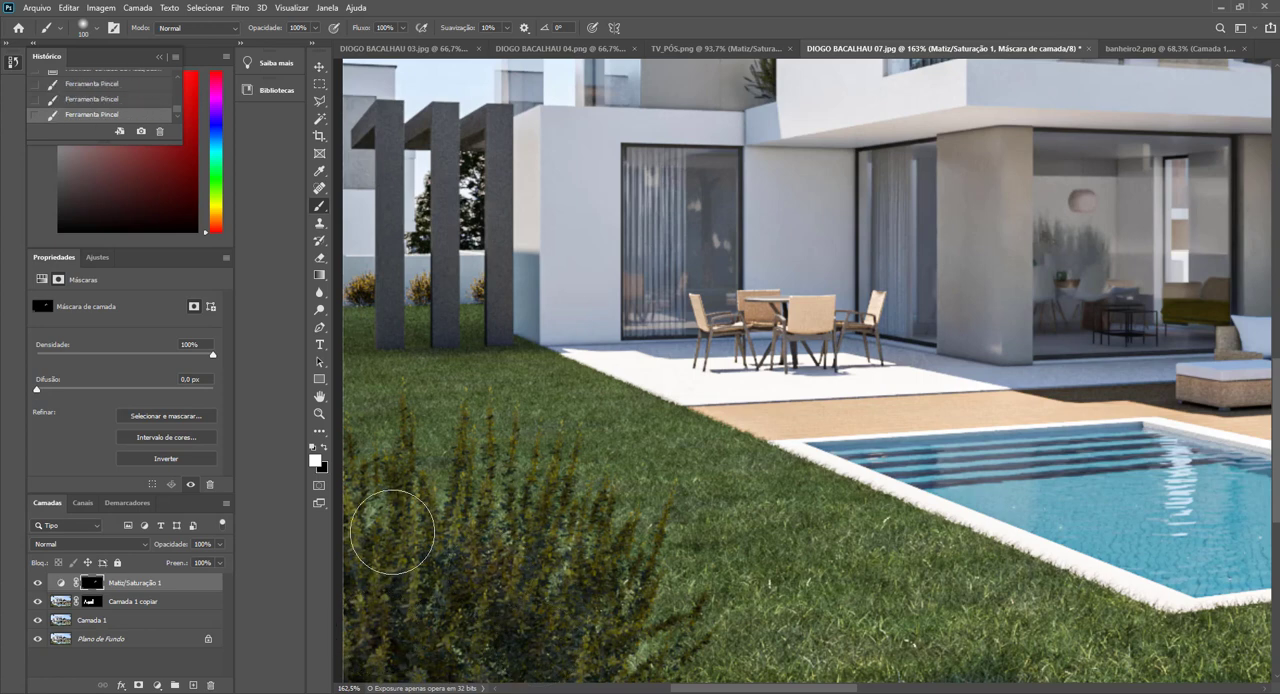
mouse_move(393, 532)
left_mouse_down()
mouse_move(565, 561)
mouse_move(592, 534)
mouse_move(614, 636)
left_mouse_up()
Lower the Hue/Saturation layer's opacity to 77% and fit the whole render in view.
left_click(60, 585)
mouse_move(172, 548)
left_mouse_down()
mouse_move(130, 556)
mouse_move(160, 562)
left_mouse_up()
left_click(319, 68)
key("ctrl+0")
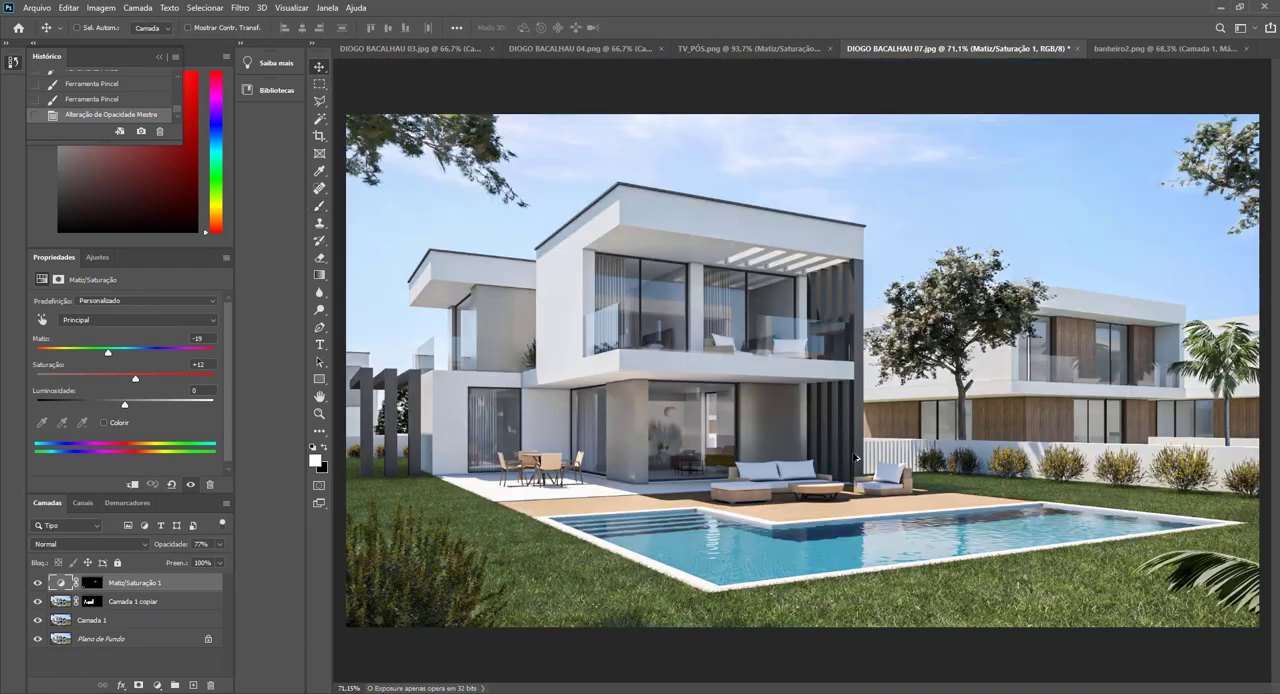